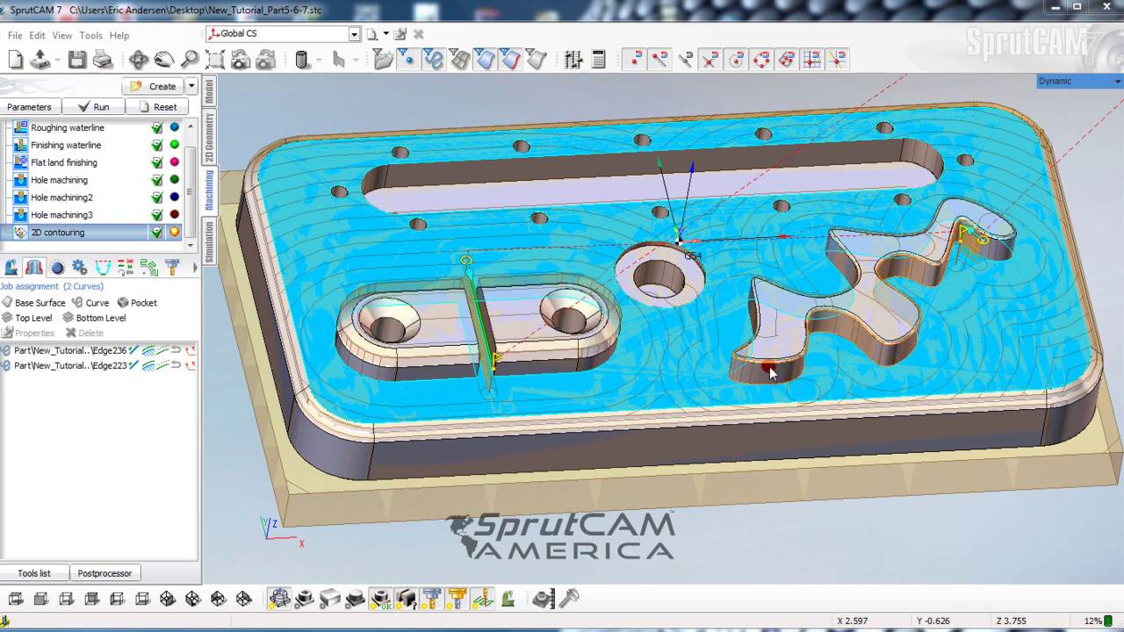
scroll(773, 373, up, 5)
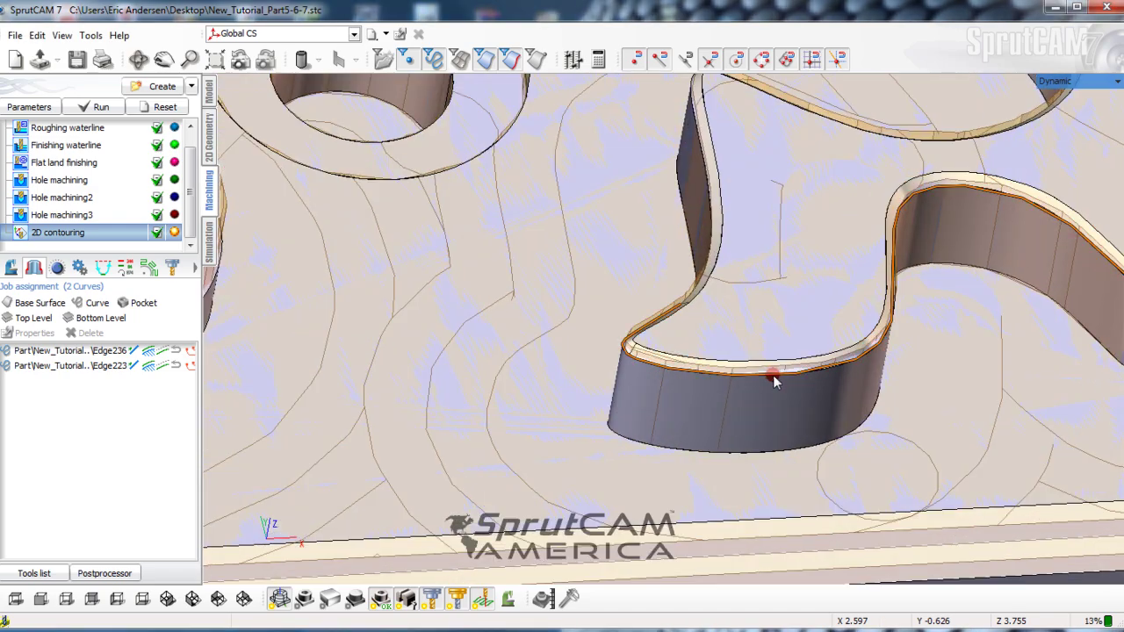
scroll(766, 377, down, 6)
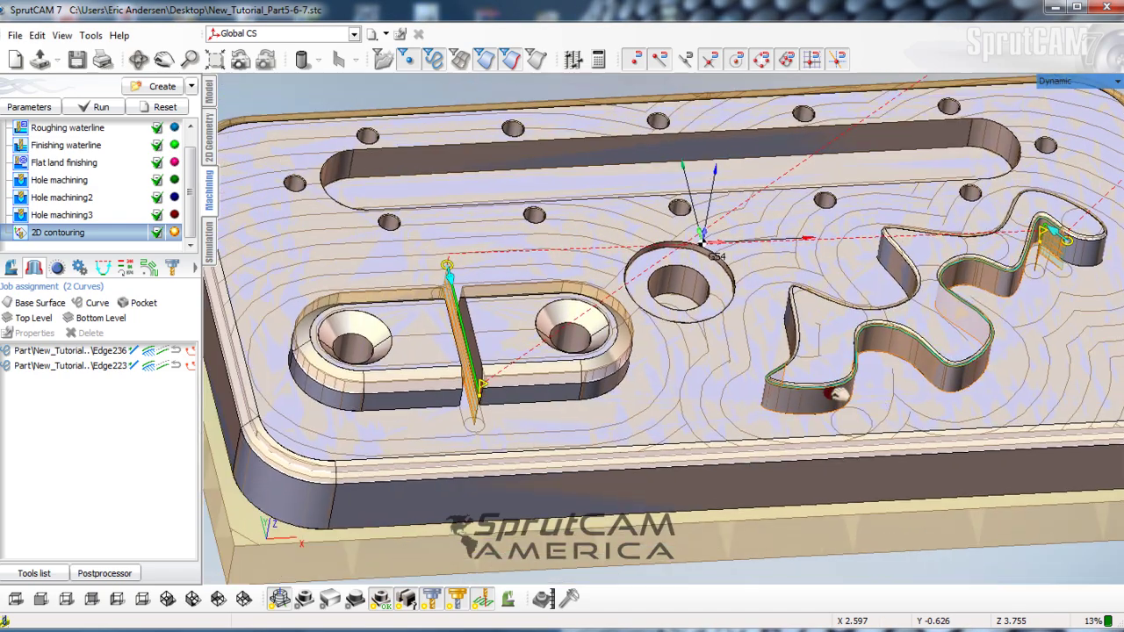
scroll(836, 396, down, 1)
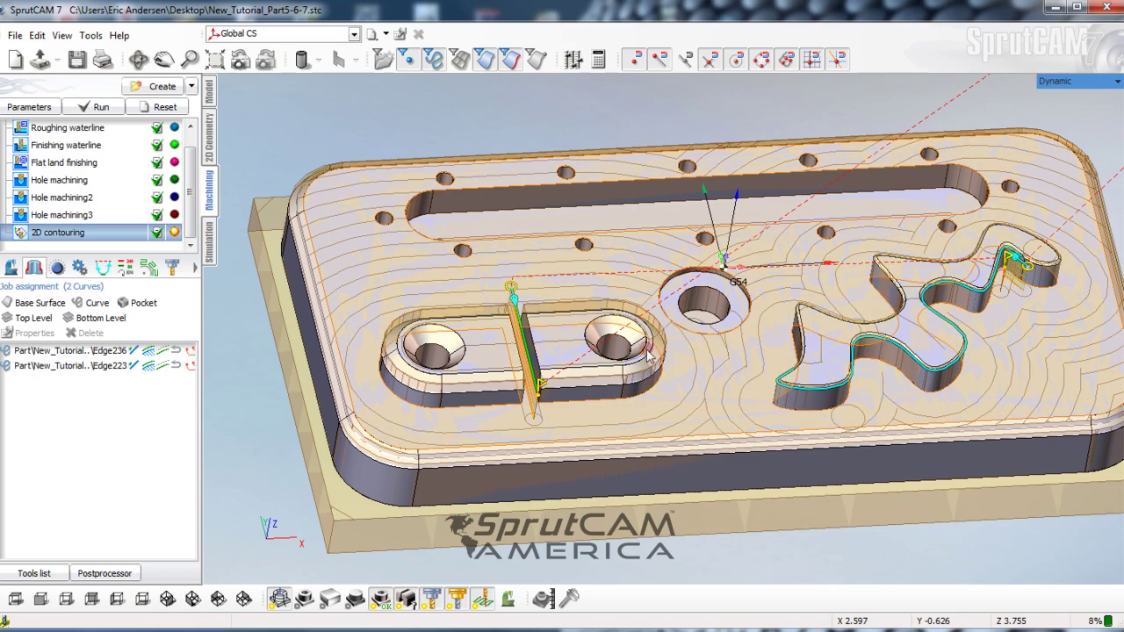
scroll(523, 409, up, 6)
right_drag(523, 408, 567, 464)
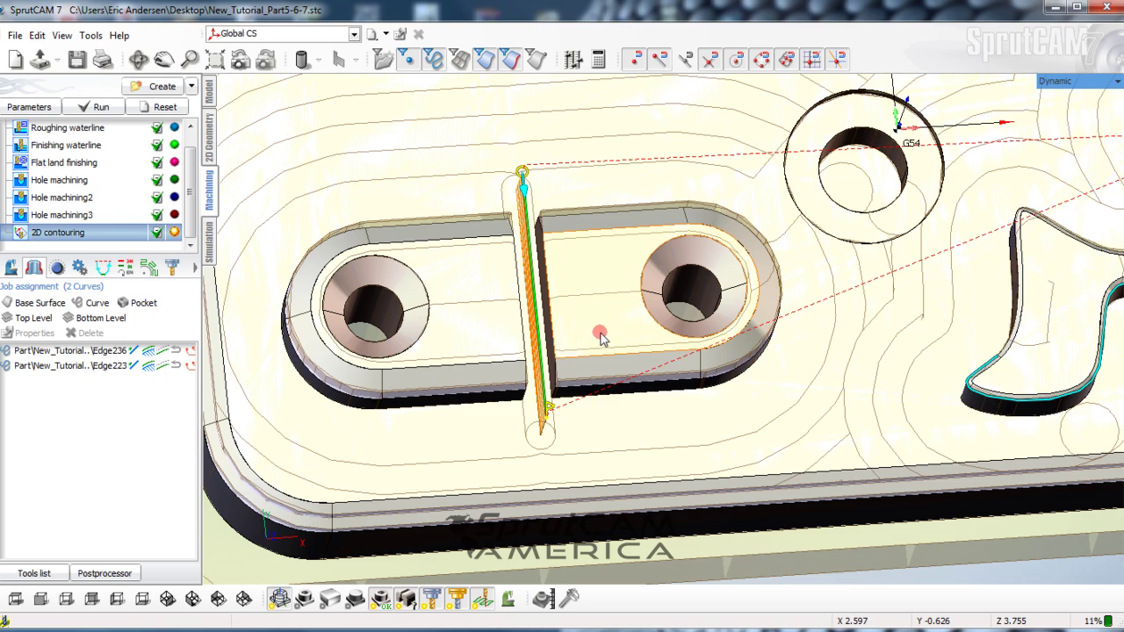
scroll(602, 339, down, 4)
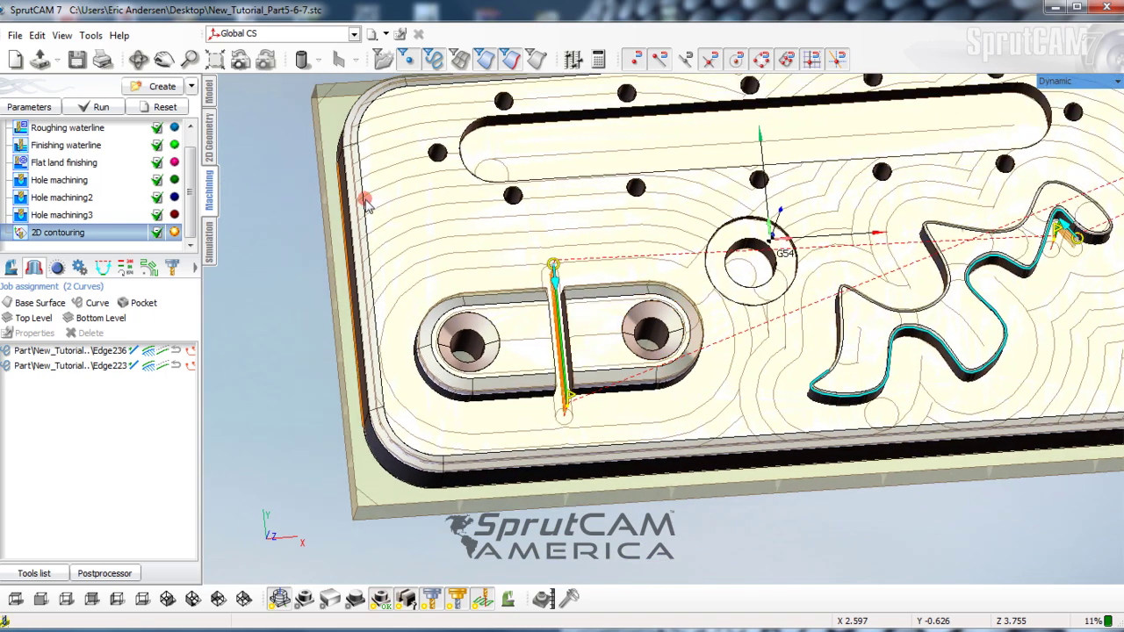
Show the 2D Geometry workspace in Top view, zoomed on the slot-tab gap, with the grid hidden.
click(210, 154)
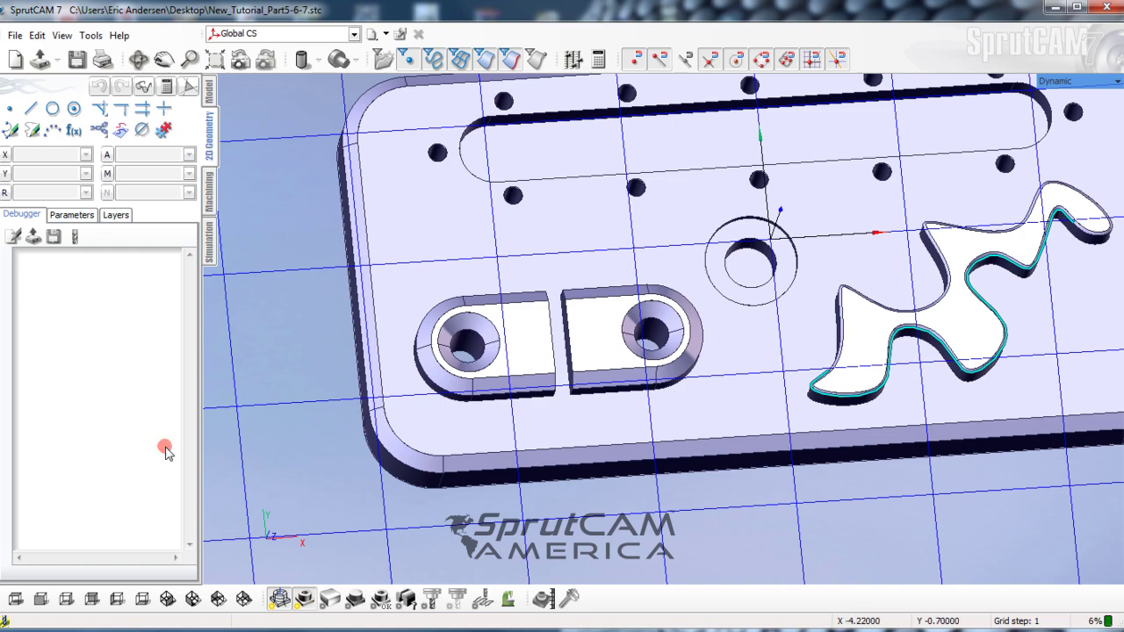
click(12, 602)
scroll(442, 434, up, 3)
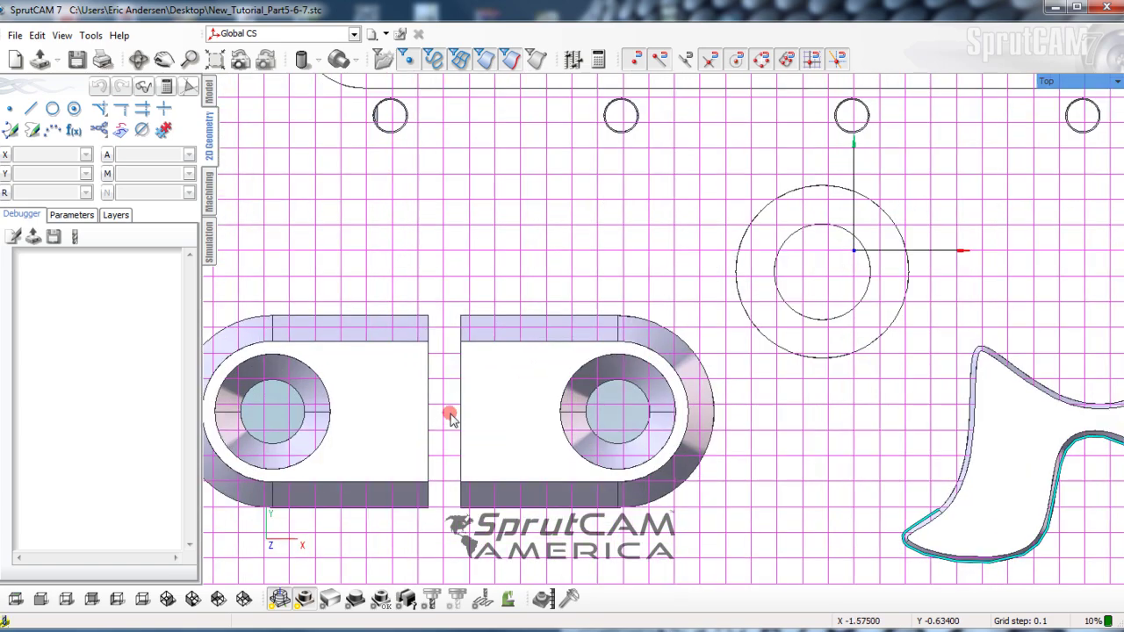
middle_drag(448, 419, 554, 343)
scroll(555, 276, up, 2)
middle_drag(556, 286, 633, 253)
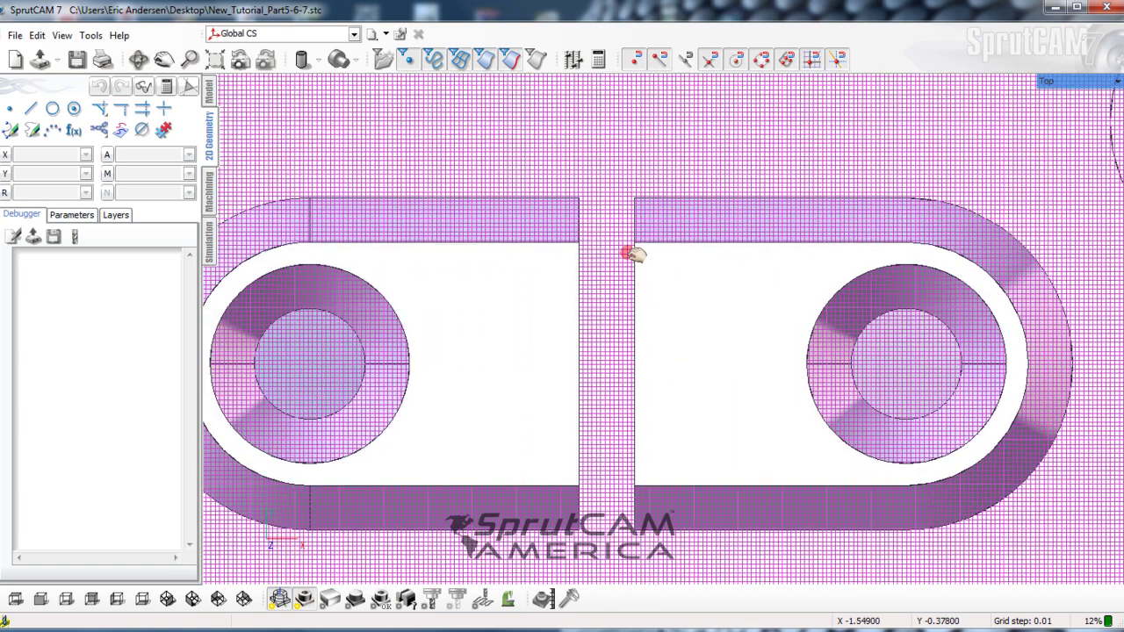
click(812, 60)
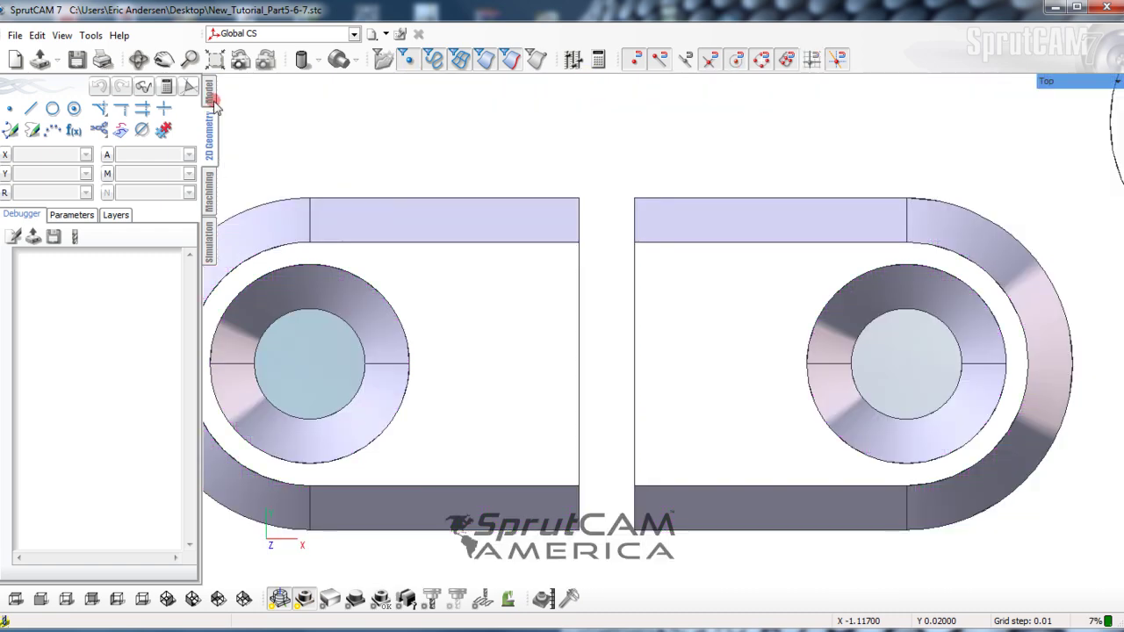
Draw two lines bridging the gap between the tab corners, one at the top and one at the bottom.
click(30, 109)
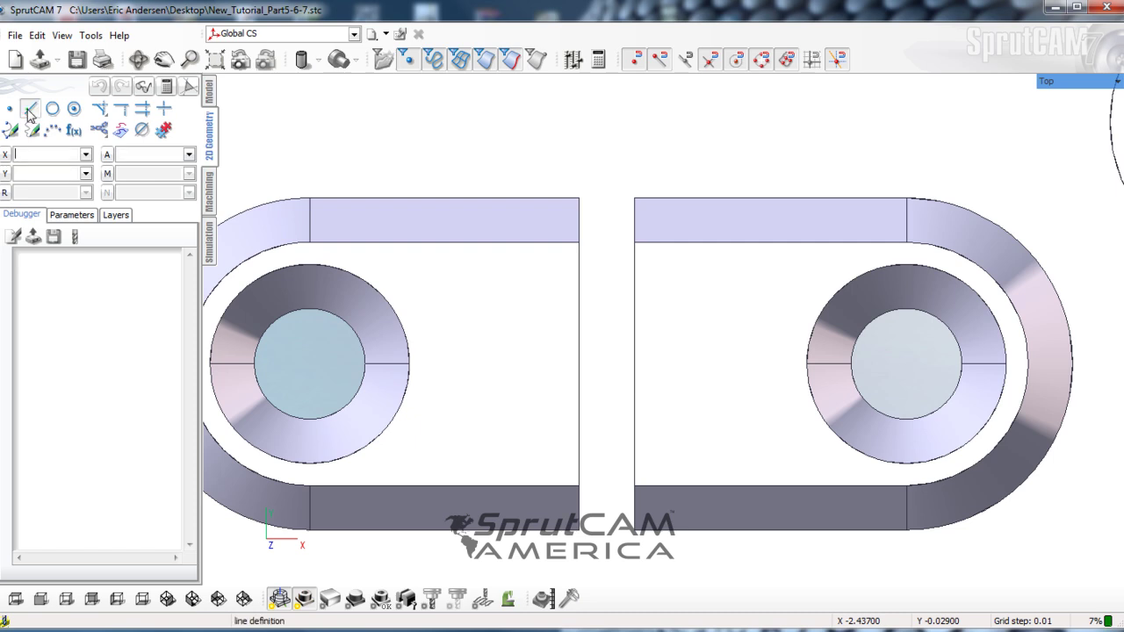
click(580, 246)
click(634, 241)
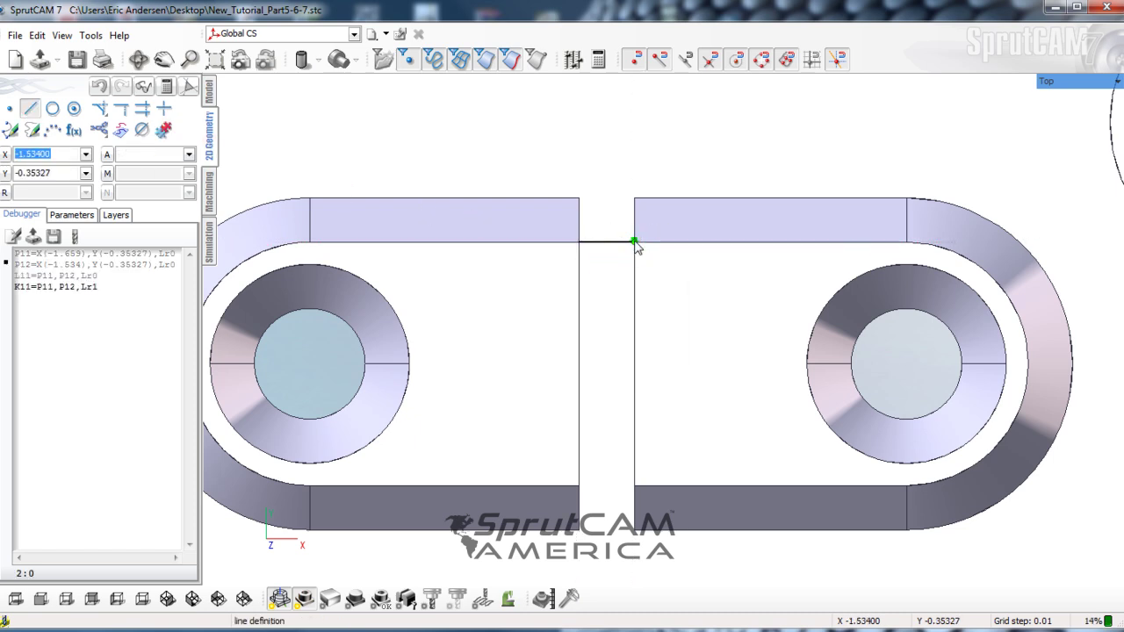
click(634, 487)
click(579, 487)
right_click(579, 487)
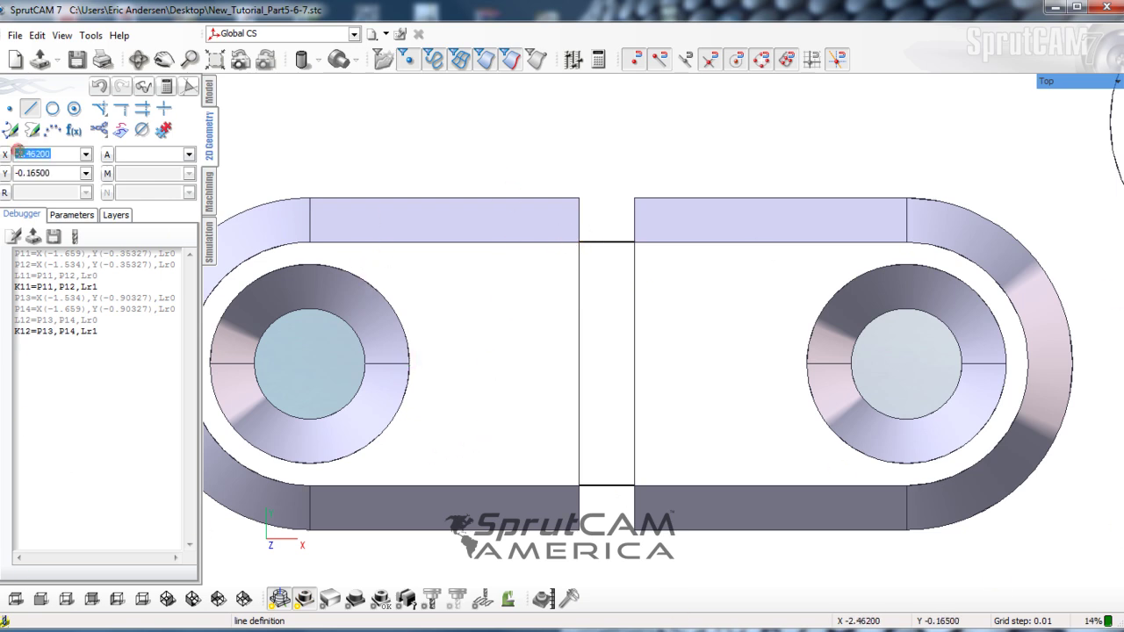
Snap to a point on the top gap line to check its position.
scroll(726, 270, down, 3)
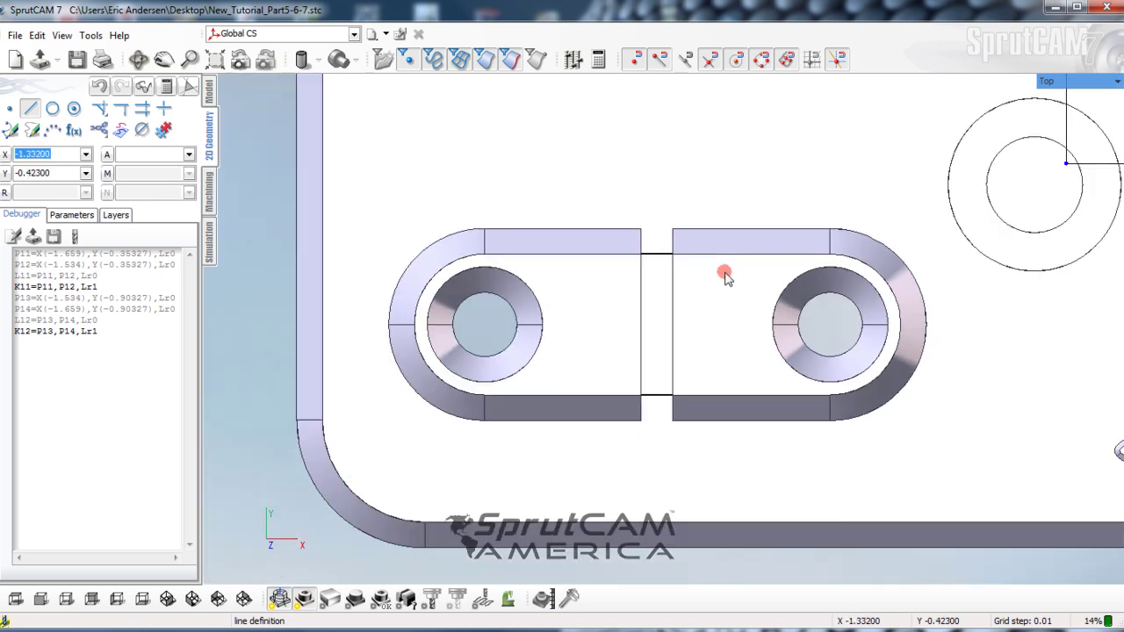
middle_drag(729, 274, 698, 311)
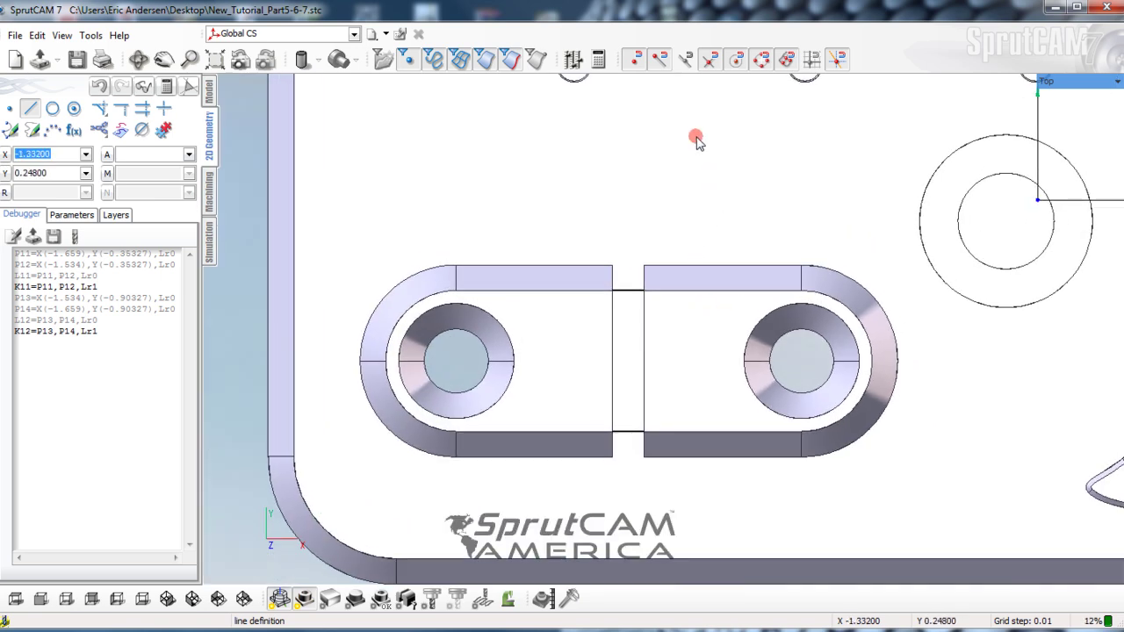
click(628, 290)
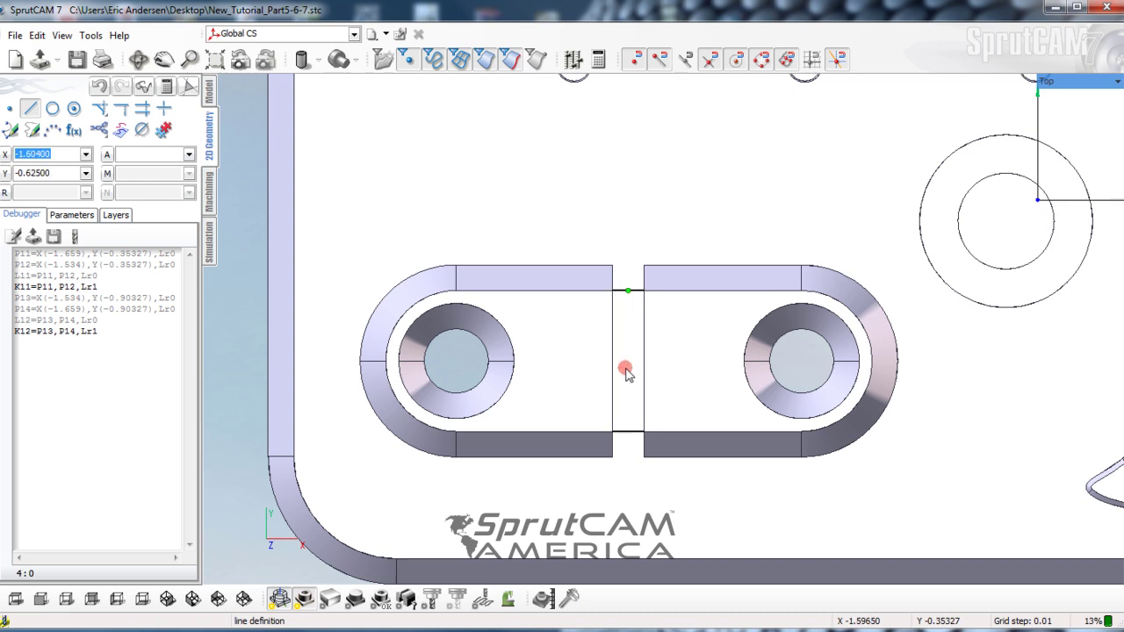
click(632, 297)
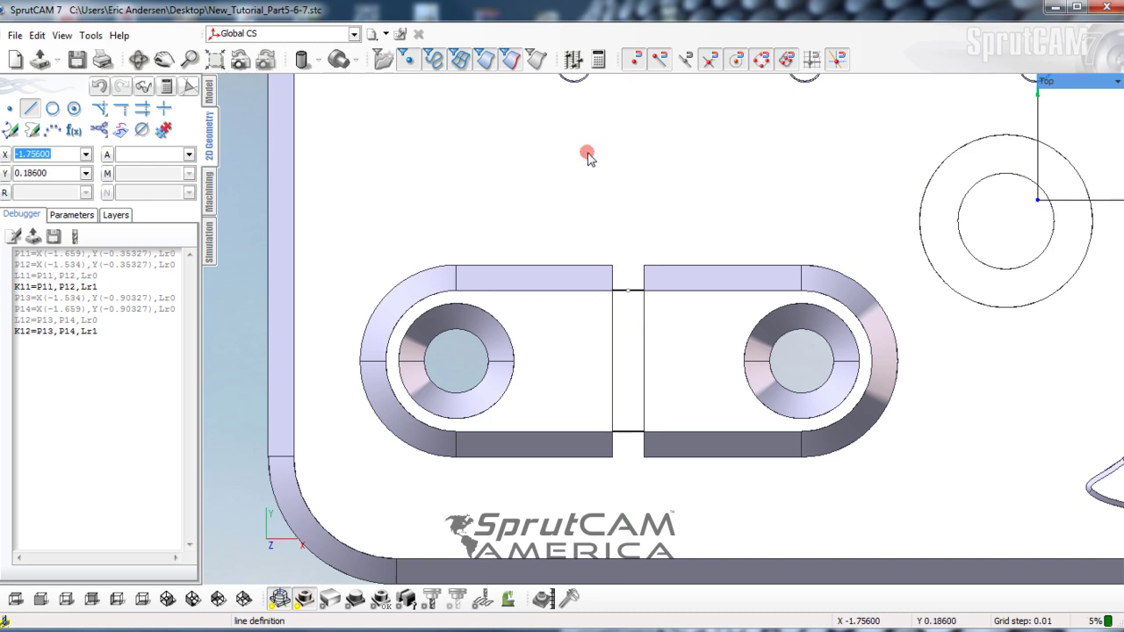
In the model tree, inspect gap lines k11 and k12 in the 2D Global CS group.
click(210, 90)
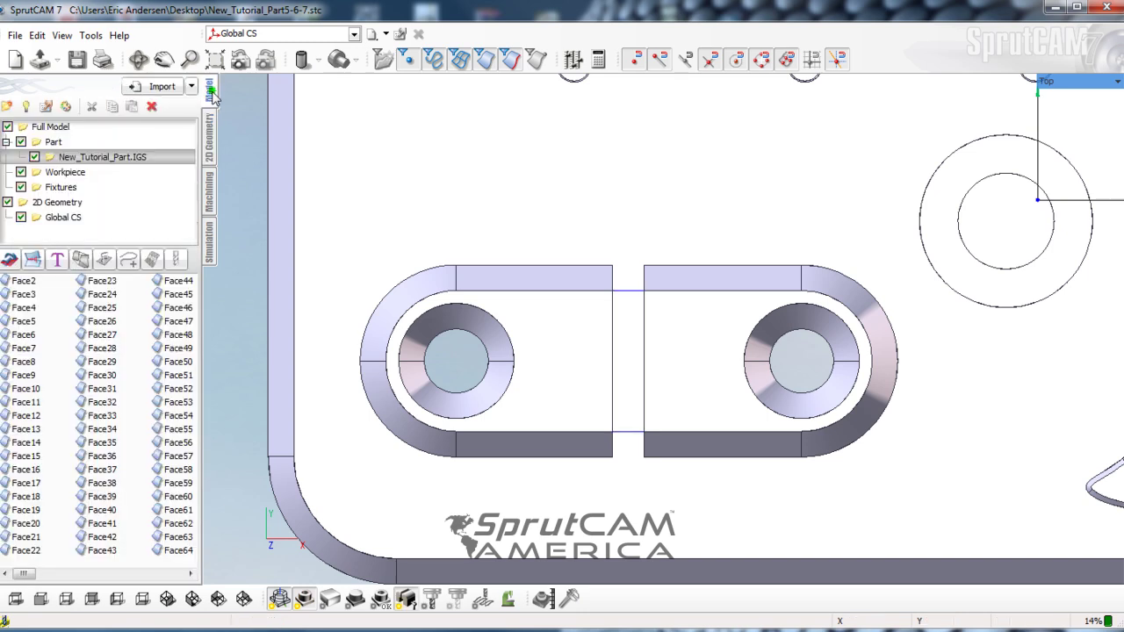
click(54, 222)
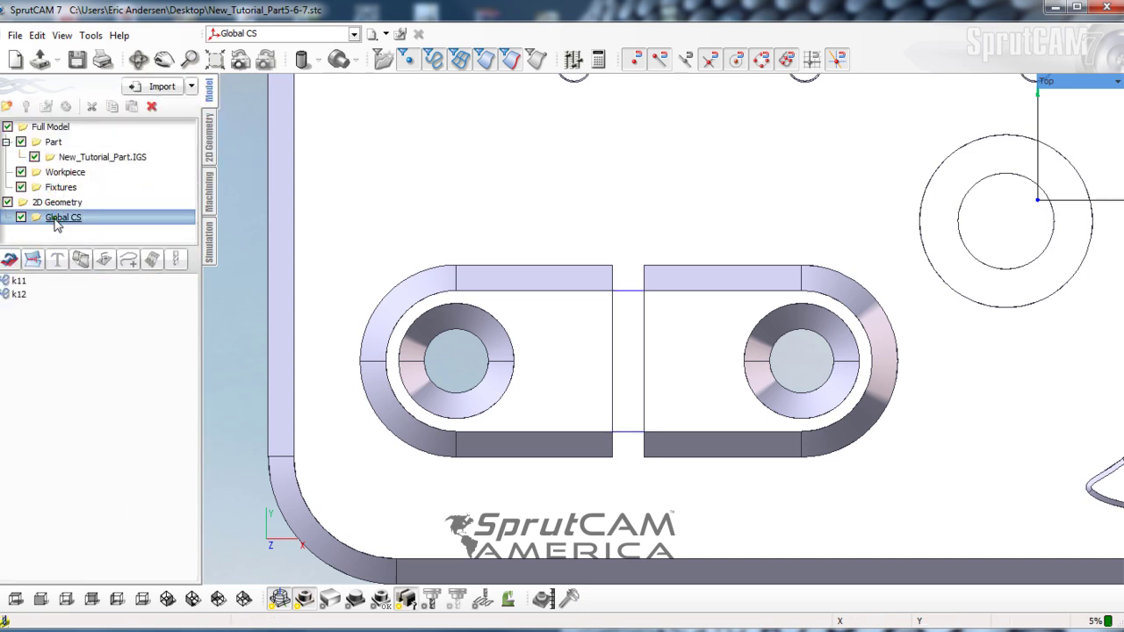
click(18, 297)
click(22, 296)
Copy the Global CS group of gap lines and paste it into the Part folder.
click(48, 203)
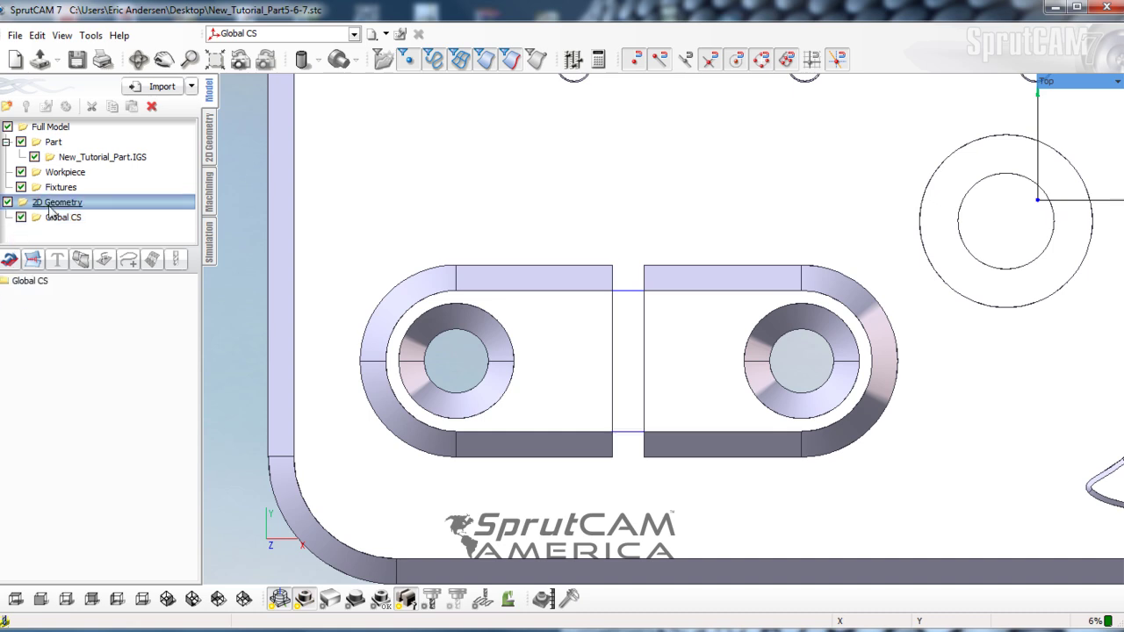
click(26, 283)
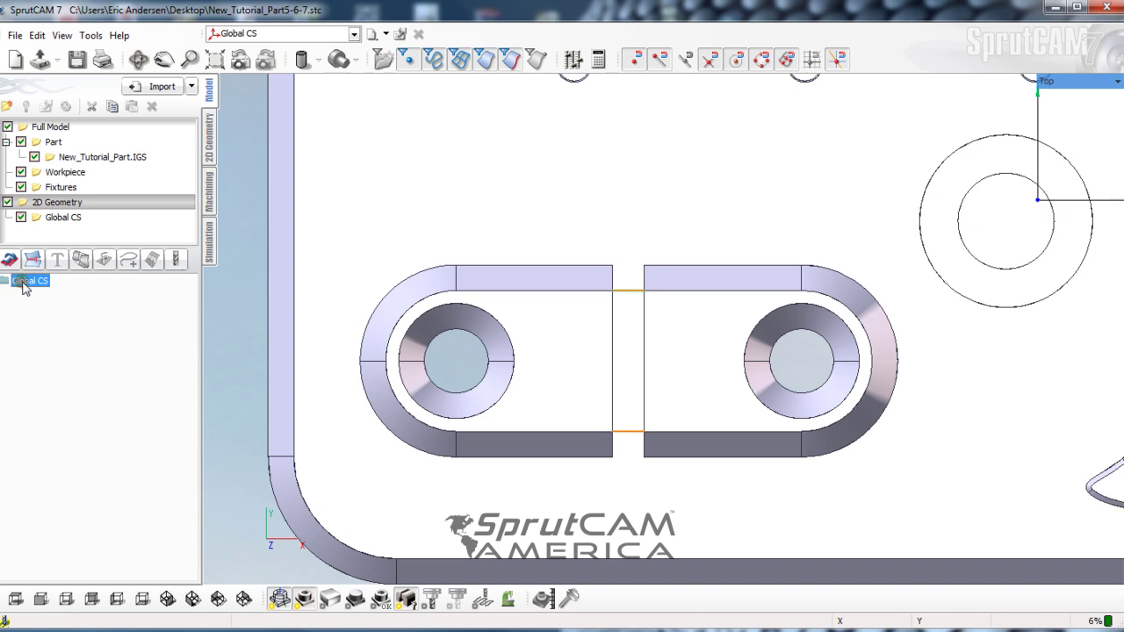
right_click(26, 283)
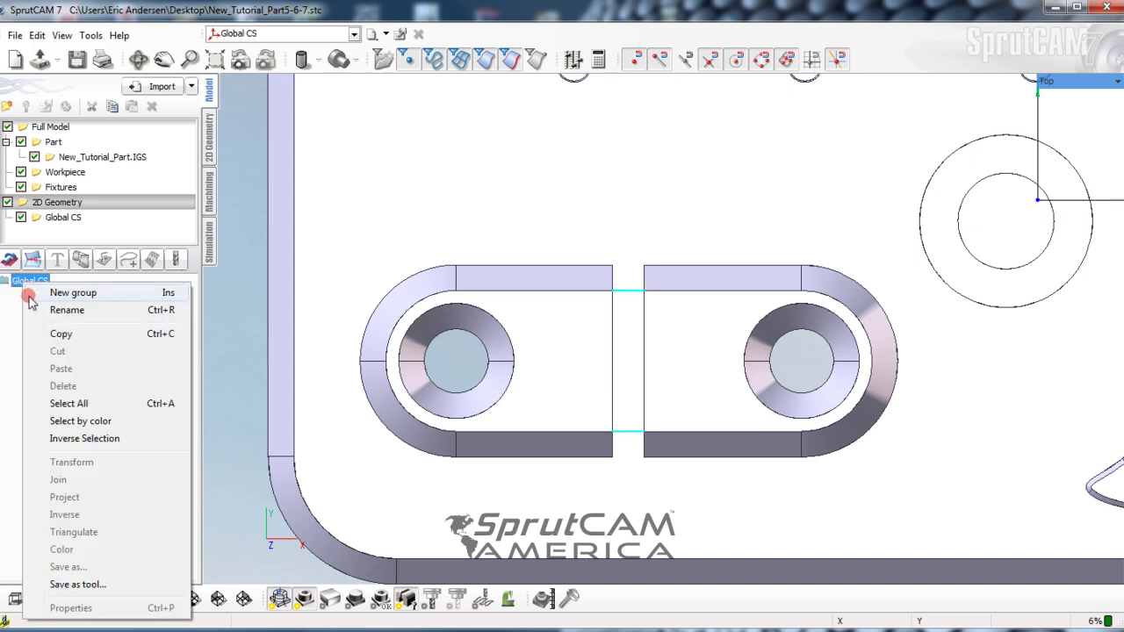
click(59, 334)
click(61, 334)
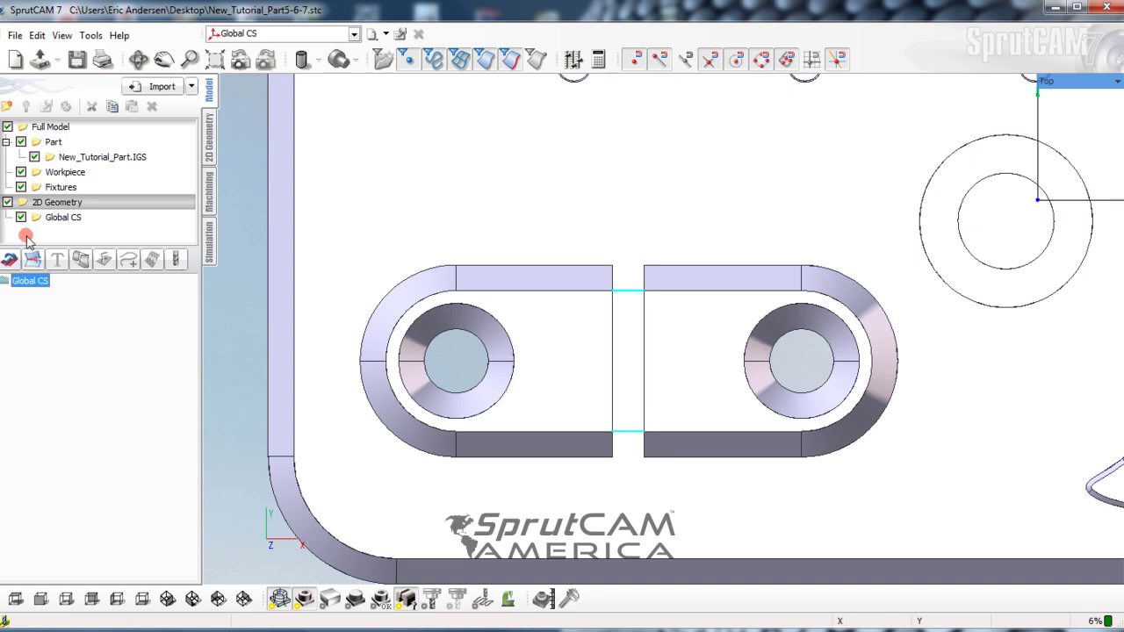
click(39, 144)
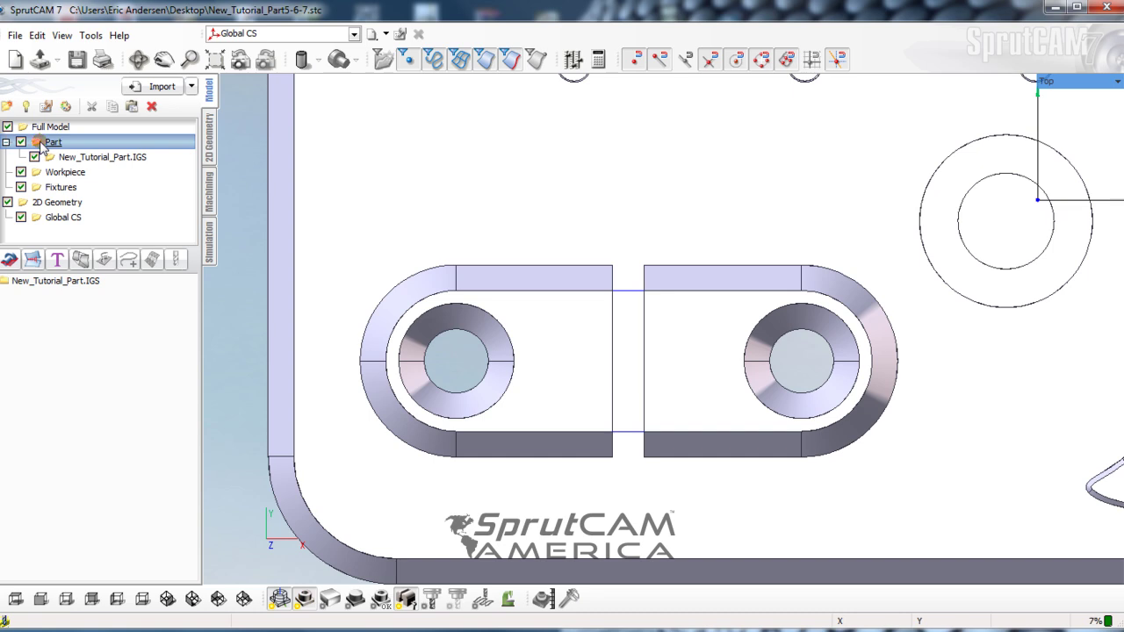
right_click(38, 314)
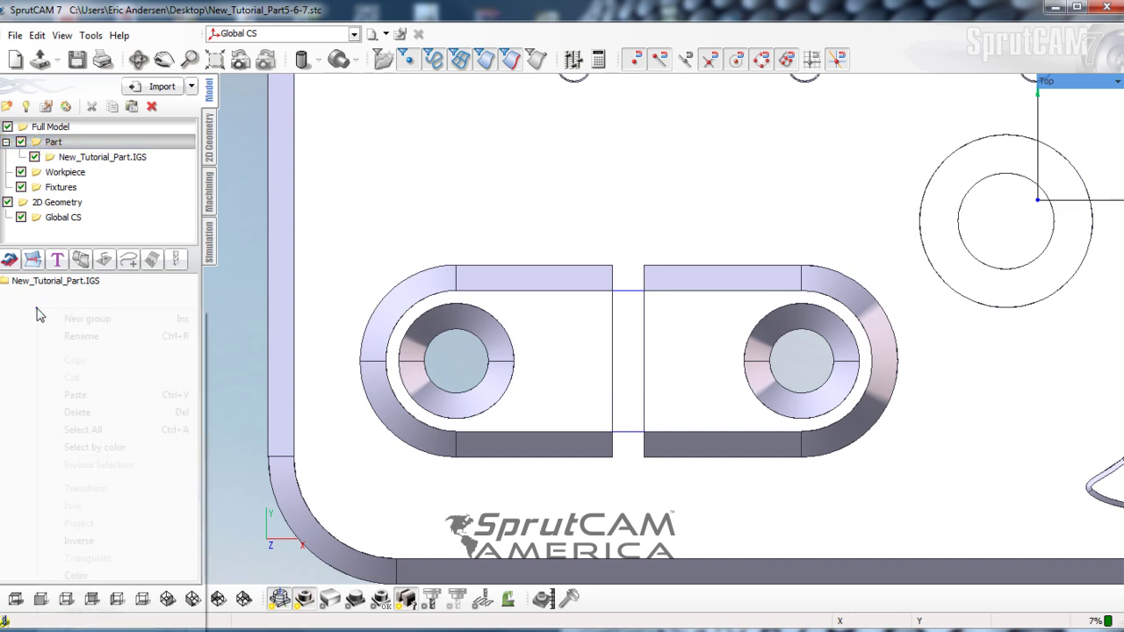
click(78, 394)
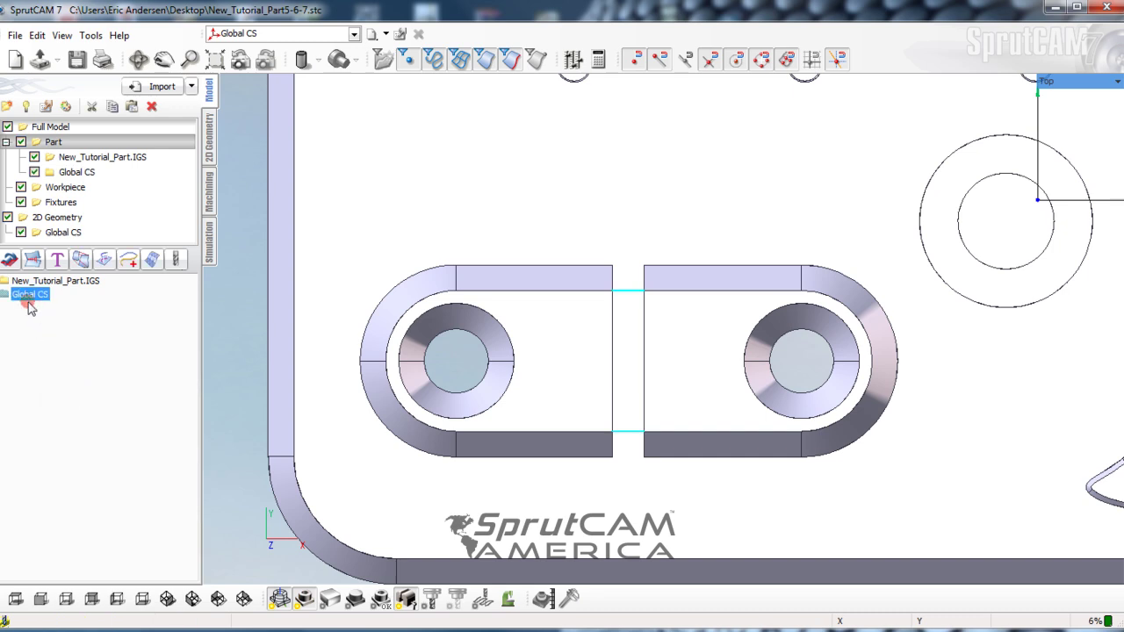
Rename the pasted group to 'small links' and check its lines in the view.
click(38, 345)
right_click(21, 299)
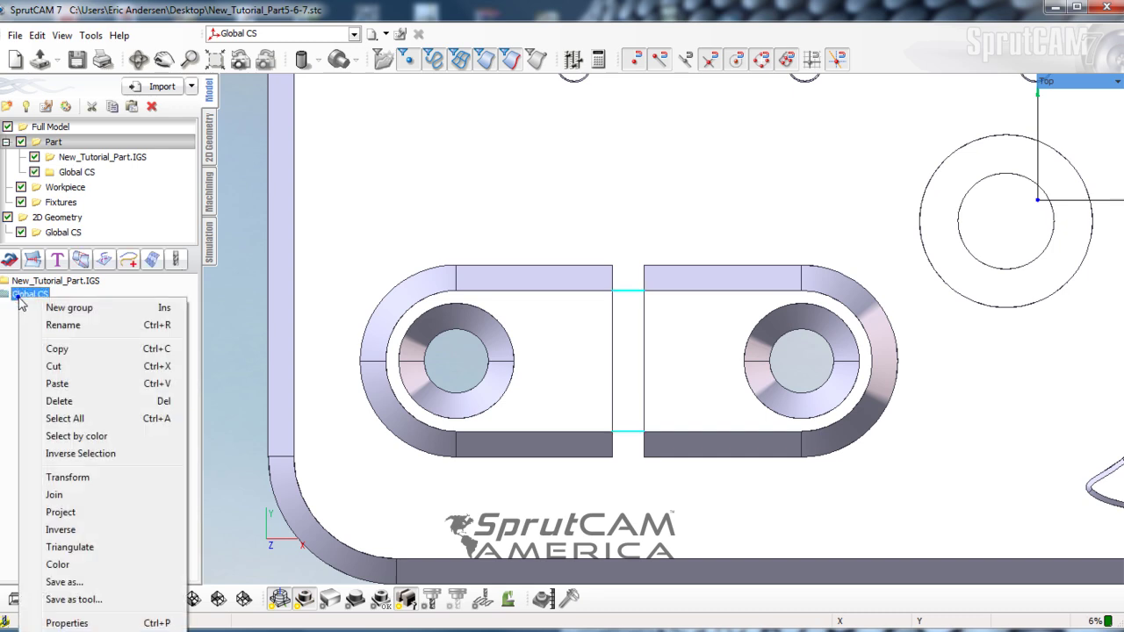
click(56, 325)
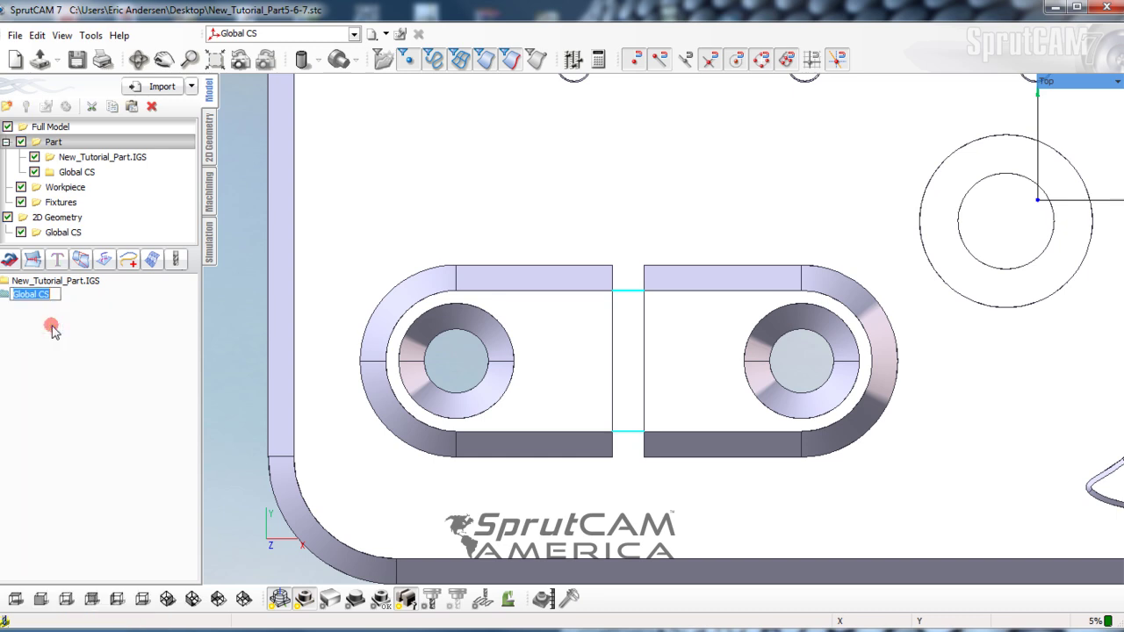
text(small links)
click(52, 330)
click(35, 294)
click(625, 421)
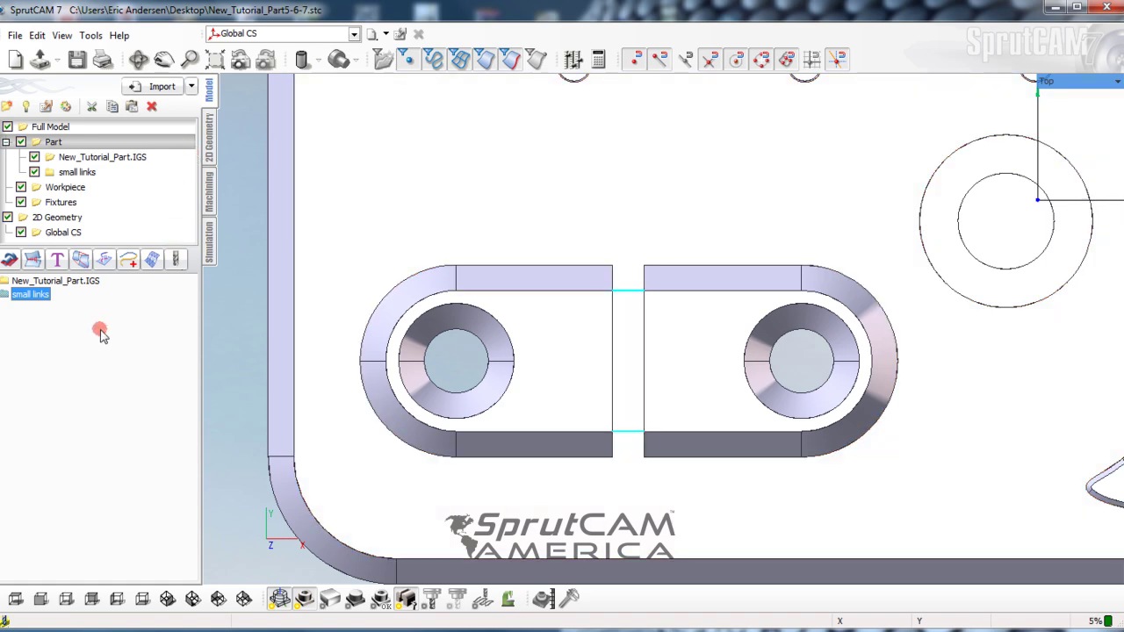
Show machining operations with the part tilted into 3D, and open the list of operation types.
click(209, 193)
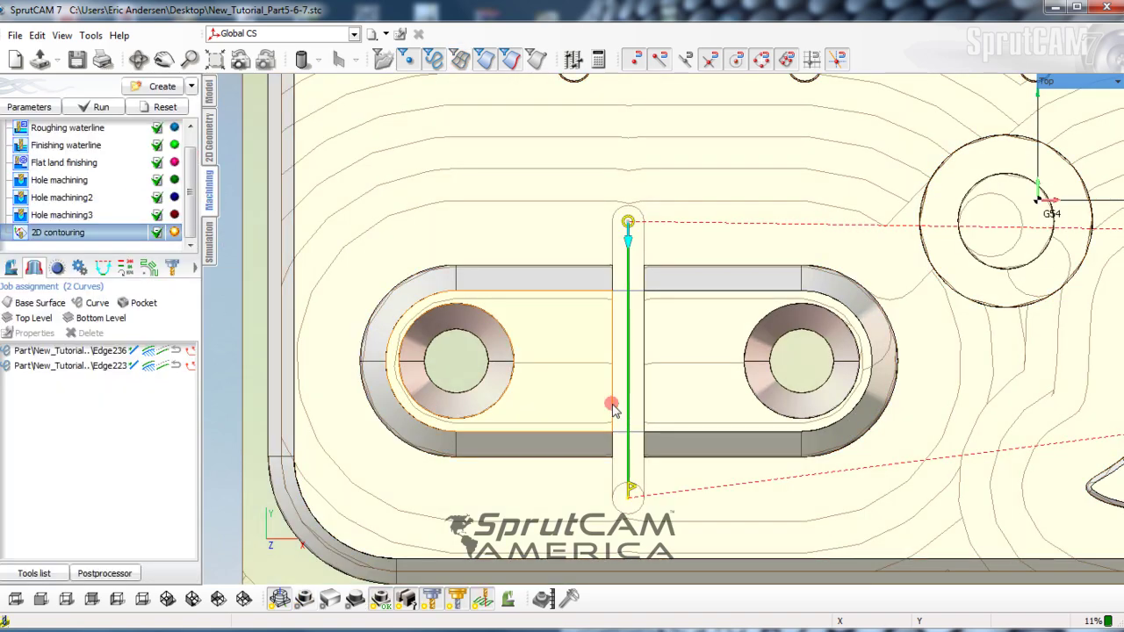
middle_drag(612, 406, 537, 426)
right_drag(536, 425, 551, 348)
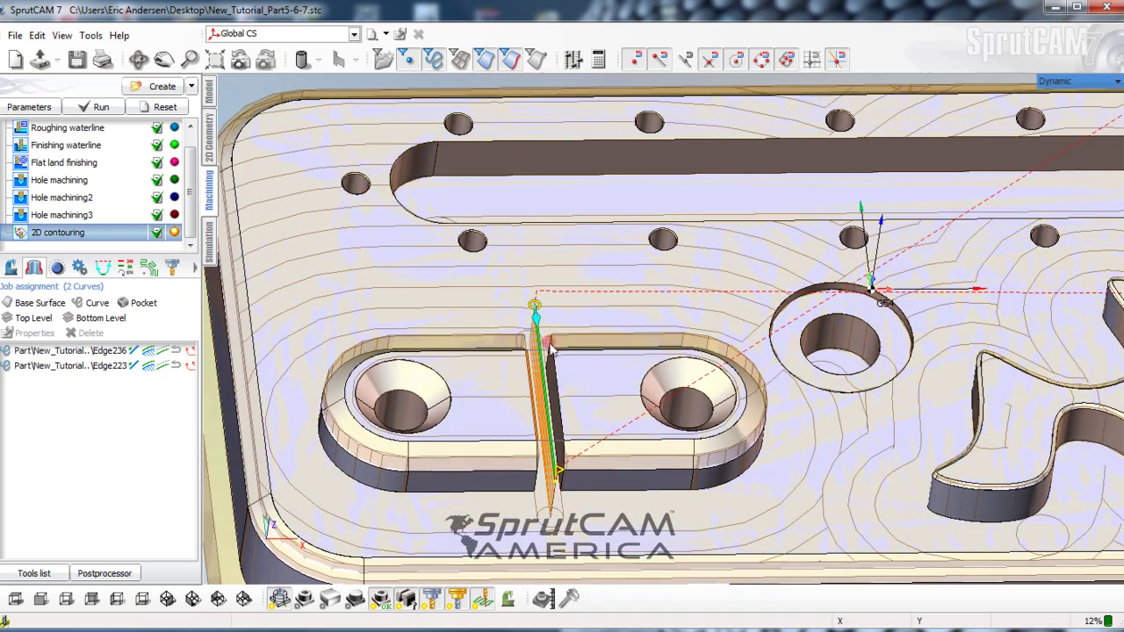
click(190, 86)
Create a 2D contouring finishing operation and begin choosing its curves.
mouse_move(234, 130)
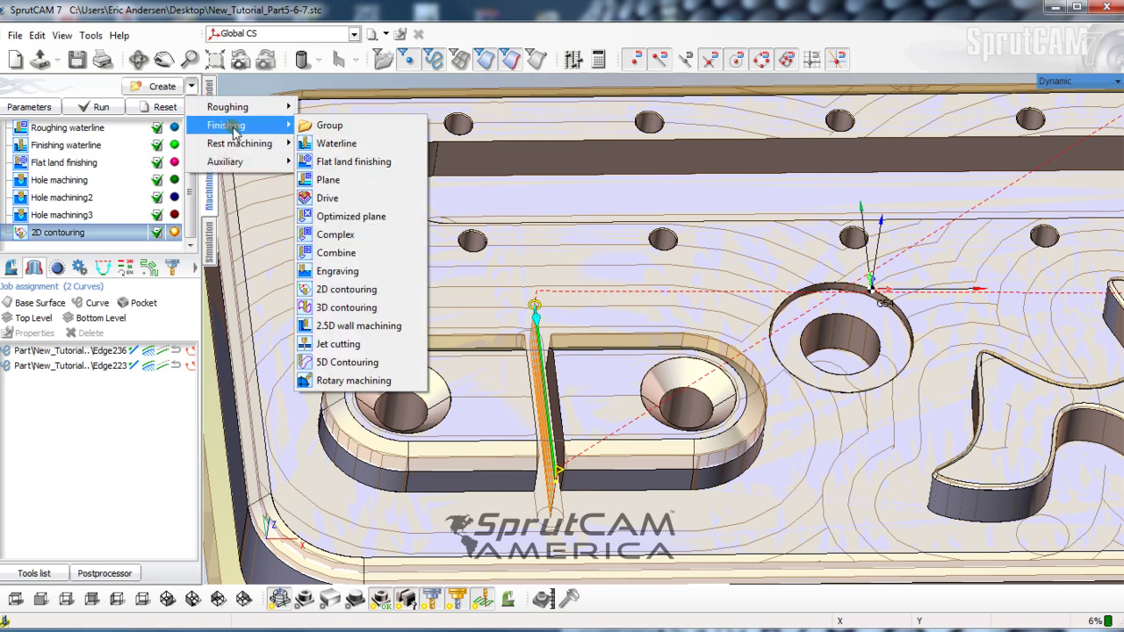
click(367, 289)
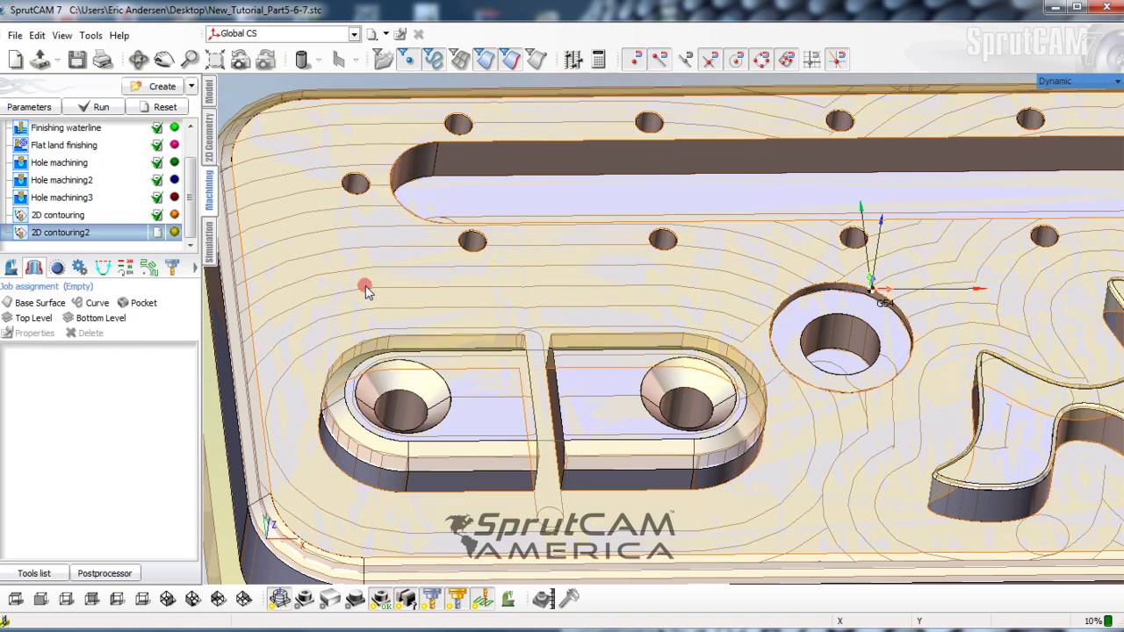
click(111, 216)
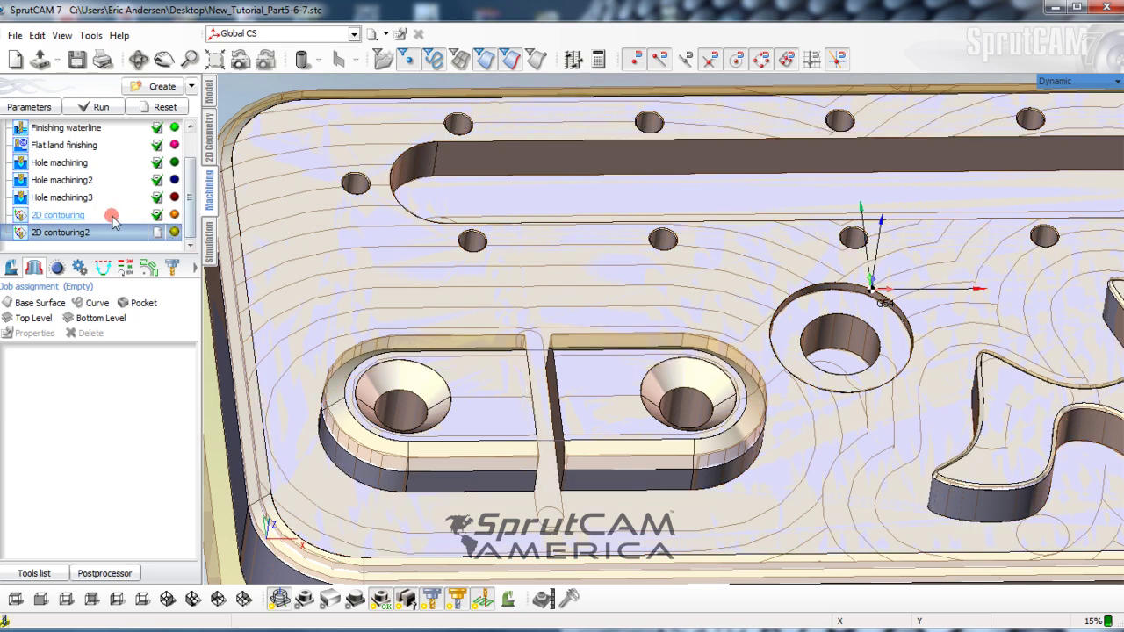
click(77, 303)
Pick the closed outline around the two-hole slot pocket and add it as the curve.
click(486, 465)
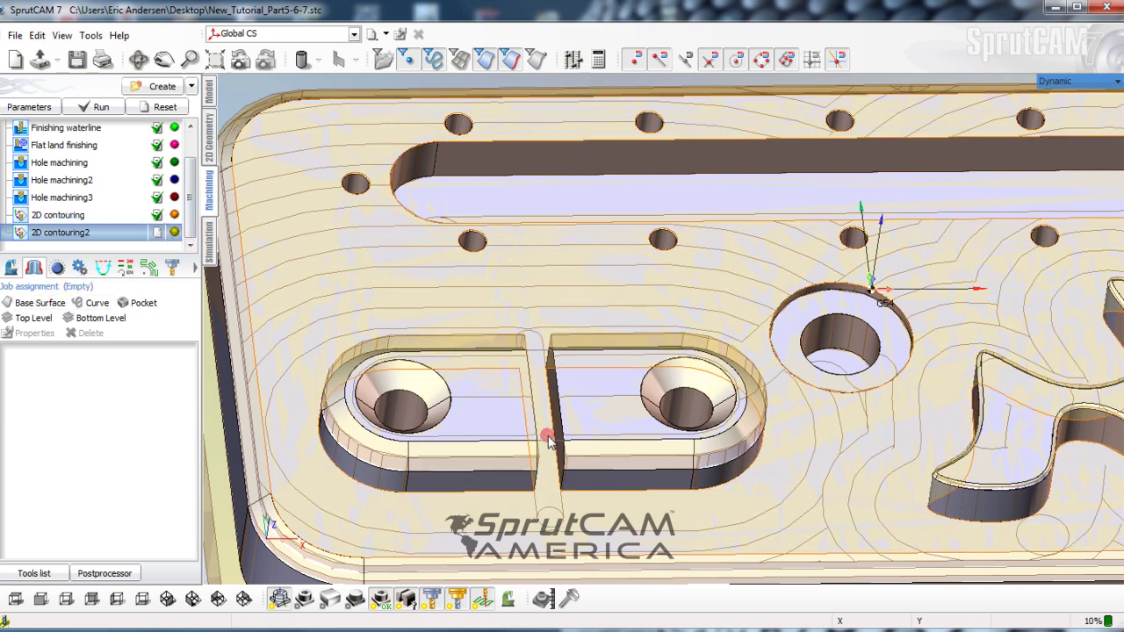
click(497, 444)
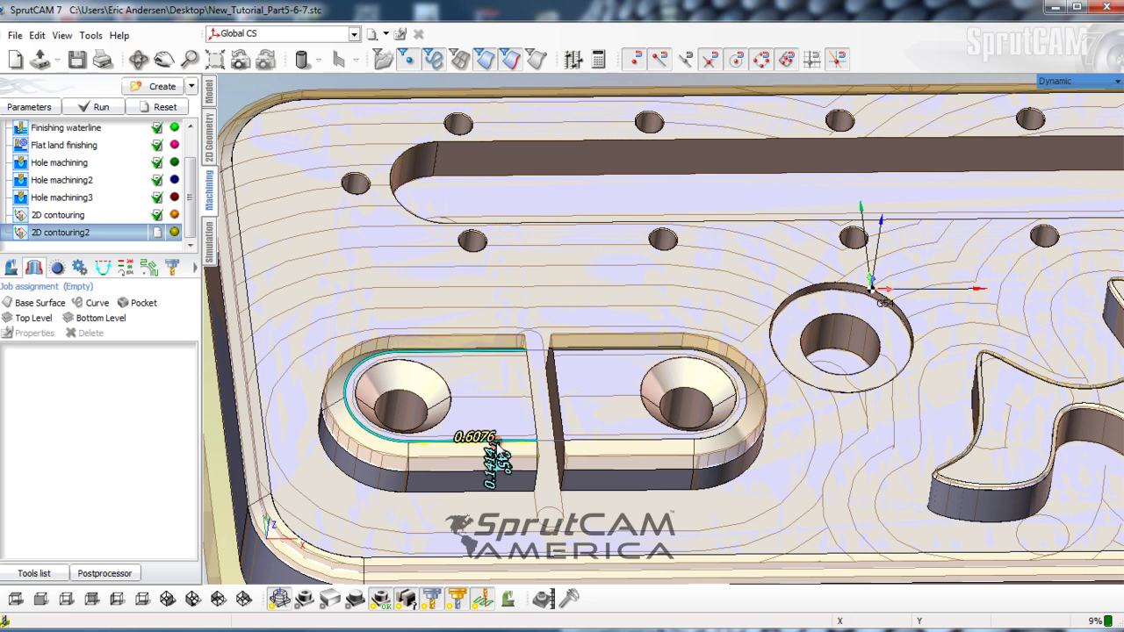
click(609, 451)
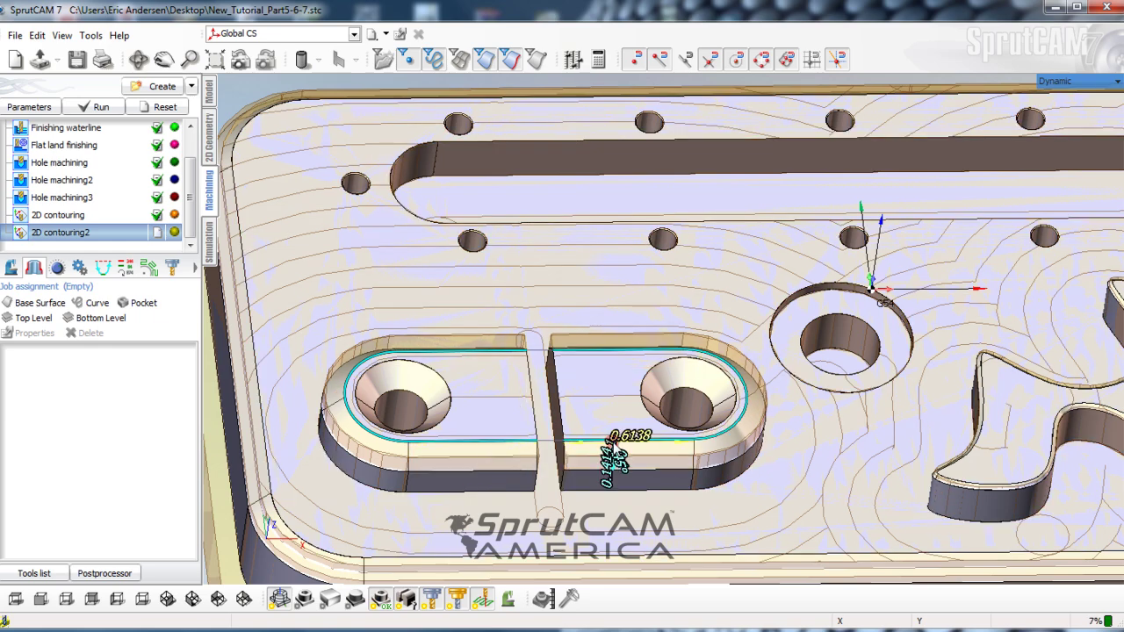
click(557, 438)
click(533, 350)
click(368, 306)
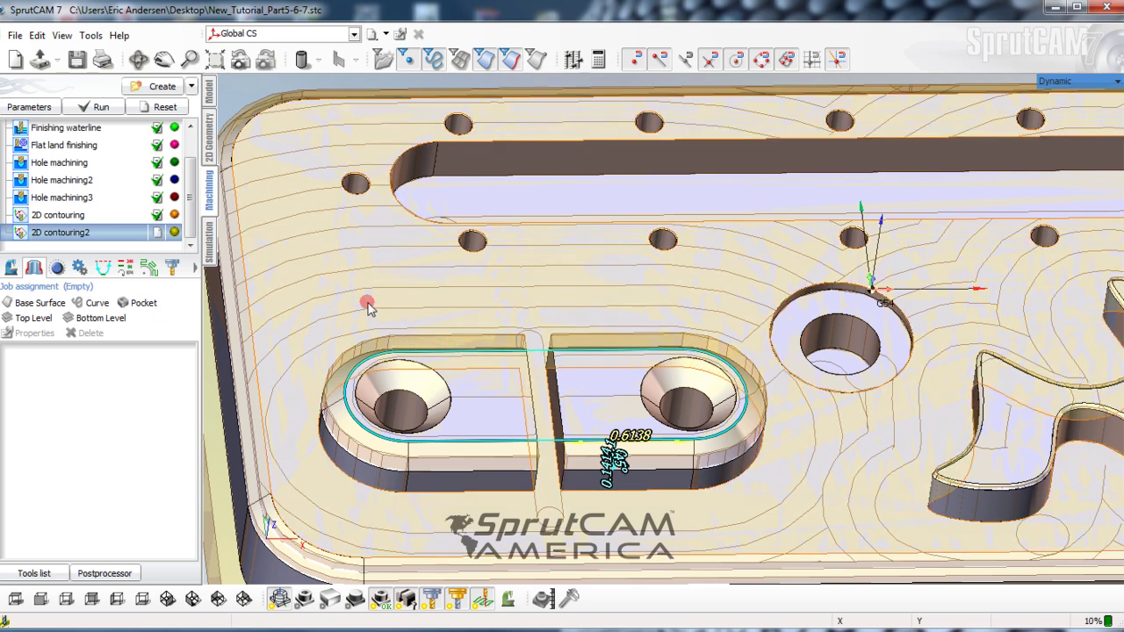
click(496, 326)
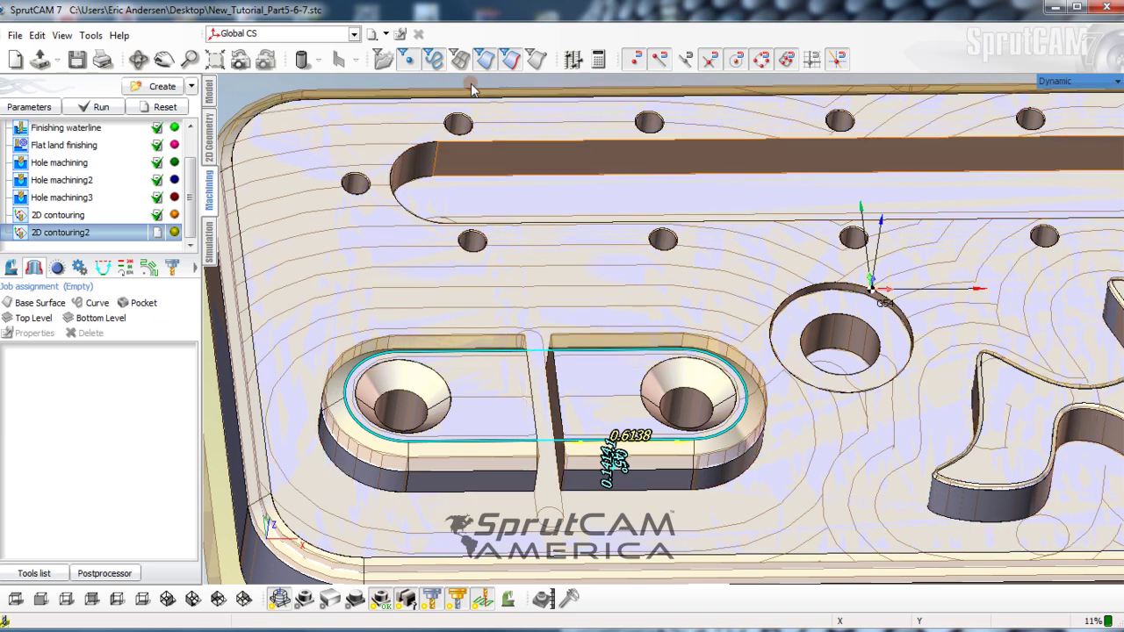
click(317, 181)
click(97, 302)
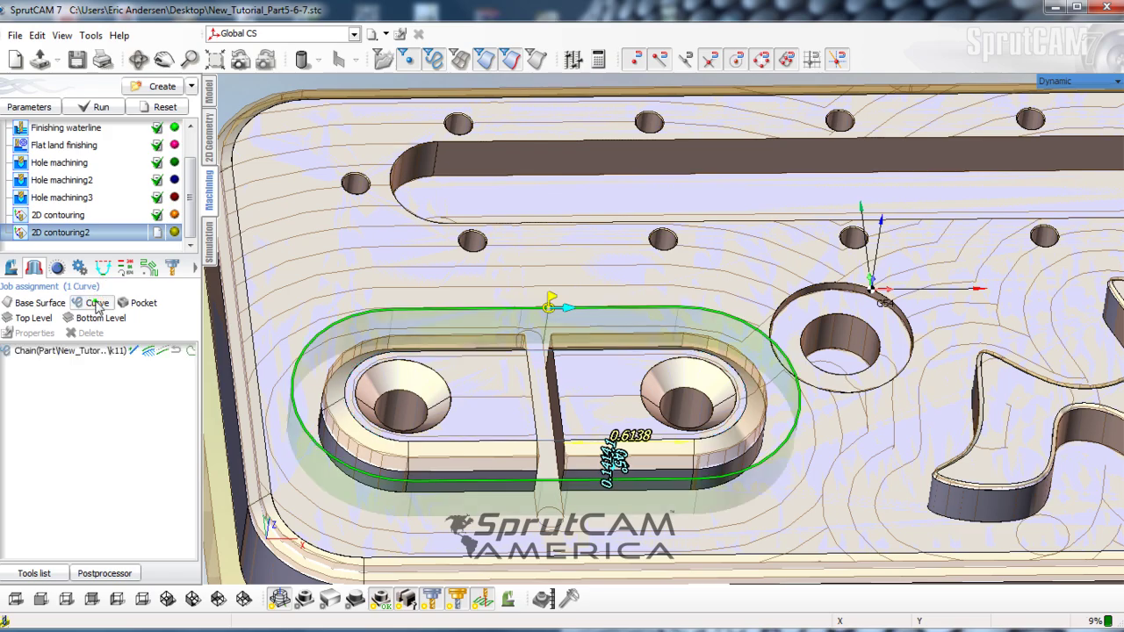
drag(615, 402, 578, 387)
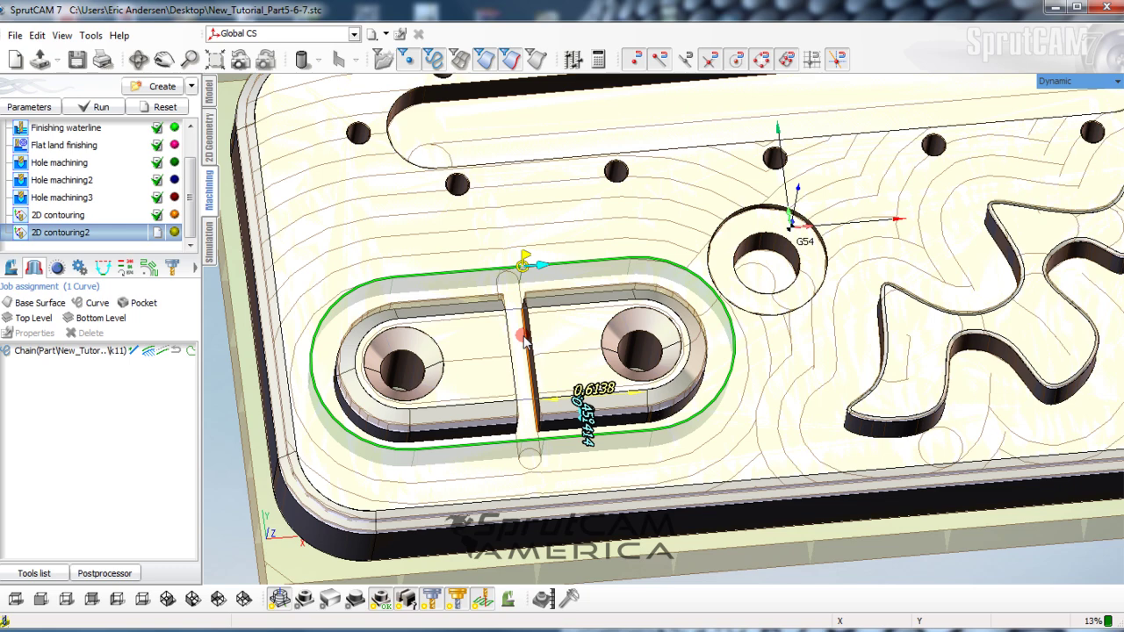
Pick the edge chain around the wavy pocket and add it as the second curve.
click(508, 60)
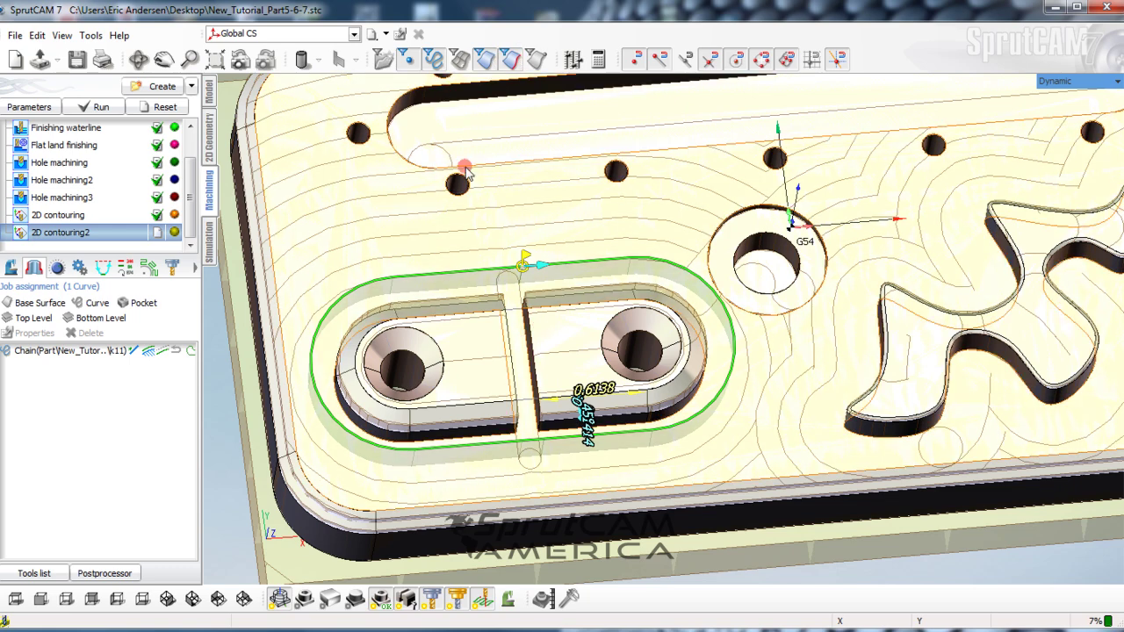
click(277, 597)
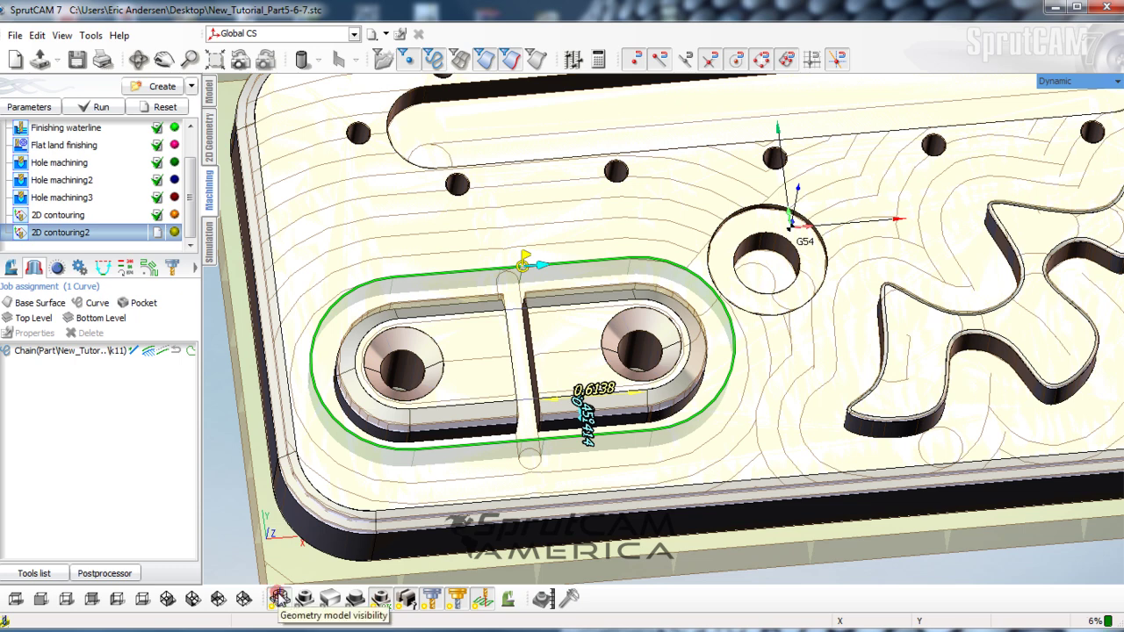
click(517, 393)
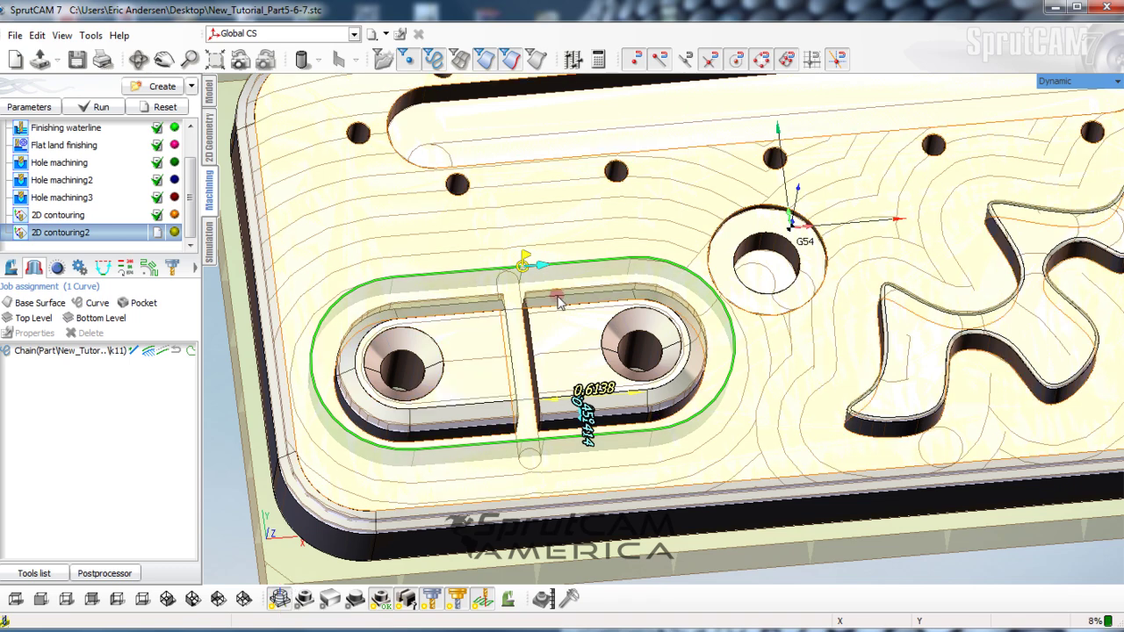
click(643, 317)
mouse_move(791, 351)
middle_down()
mouse_move(790, 330)
mouse_move(733, 271)
mouse_move(514, 323)
middle_up()
scroll(733, 271, up, 2)
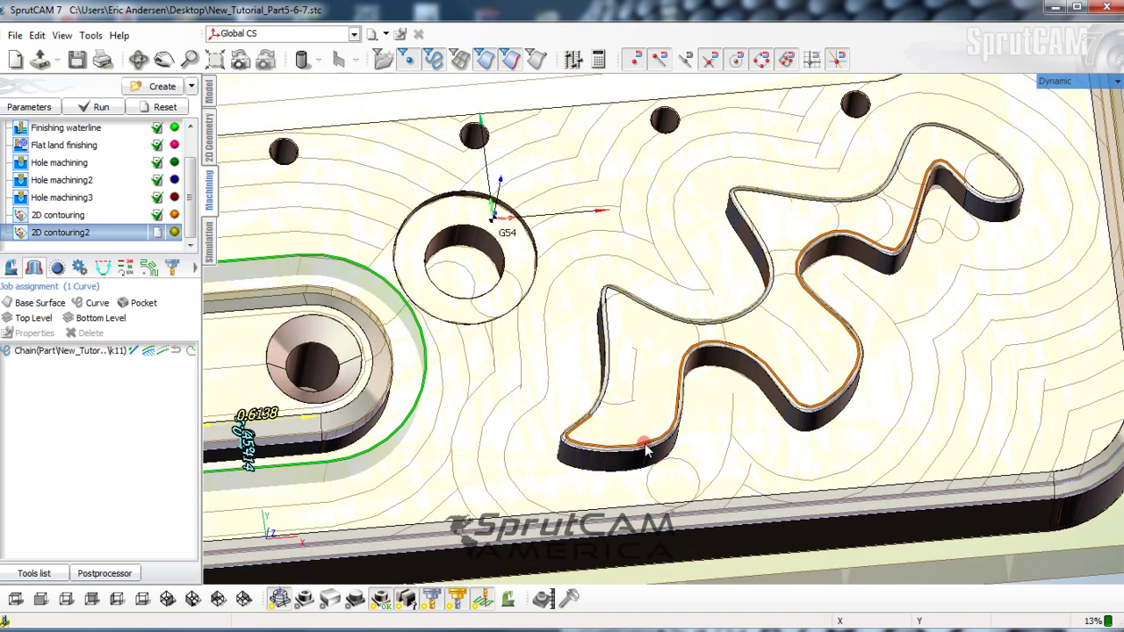
click(646, 449)
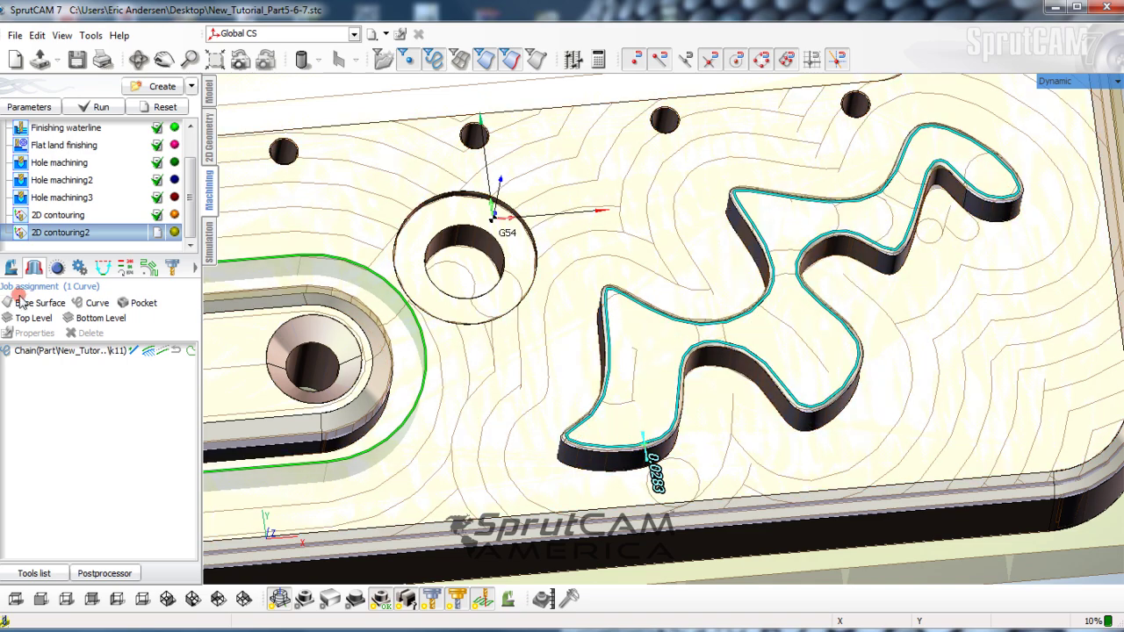
click(143, 303)
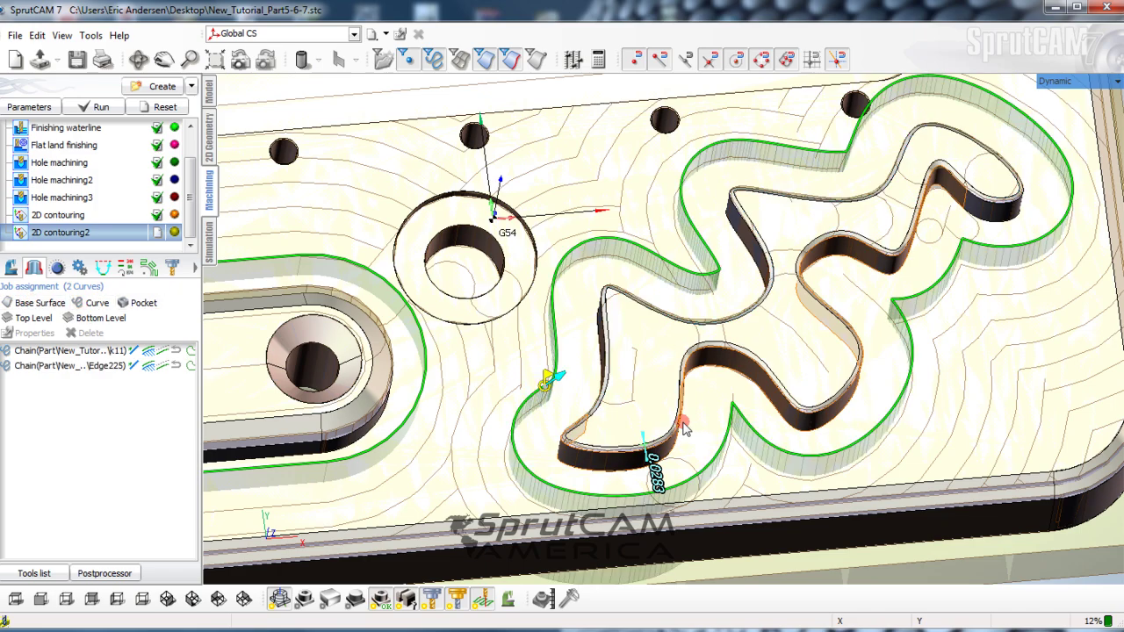
scroll(477, 390, down, 5)
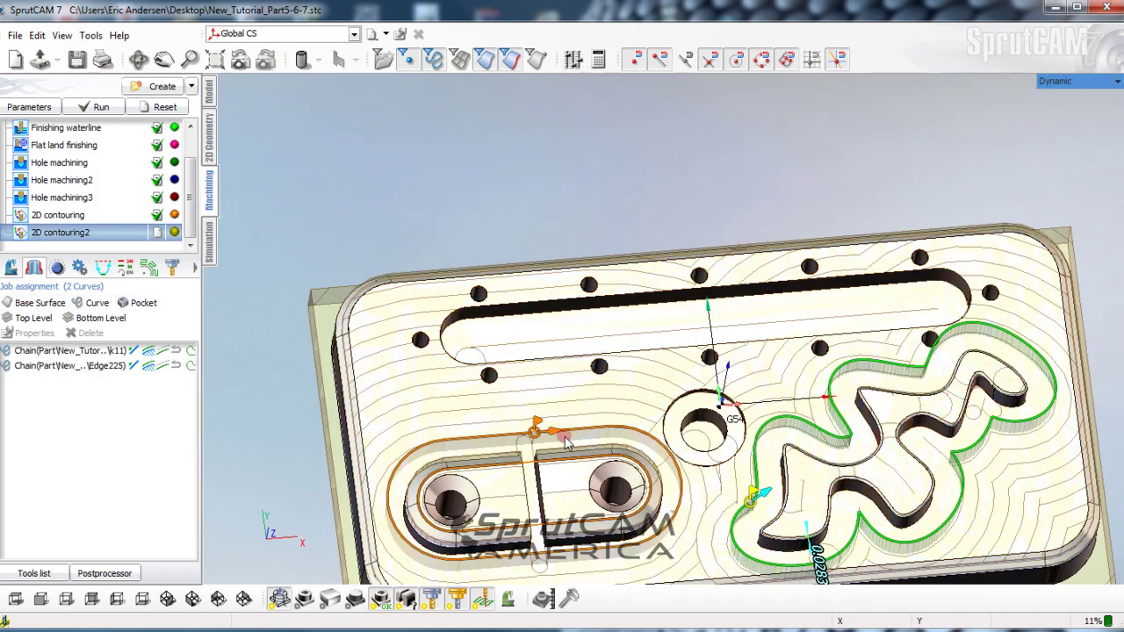
right_drag(776, 497, 567, 301)
scroll(570, 301, up, 3)
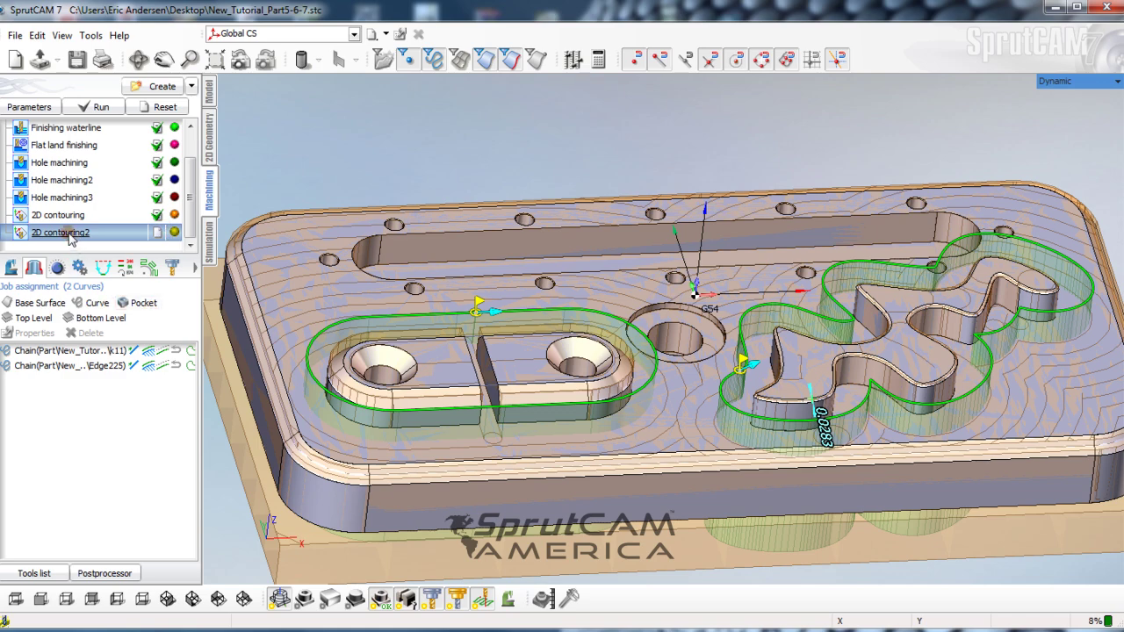
Assign the .375 Chamfer engraver from the tool library to 2D contouring2.
double_click(71, 236)
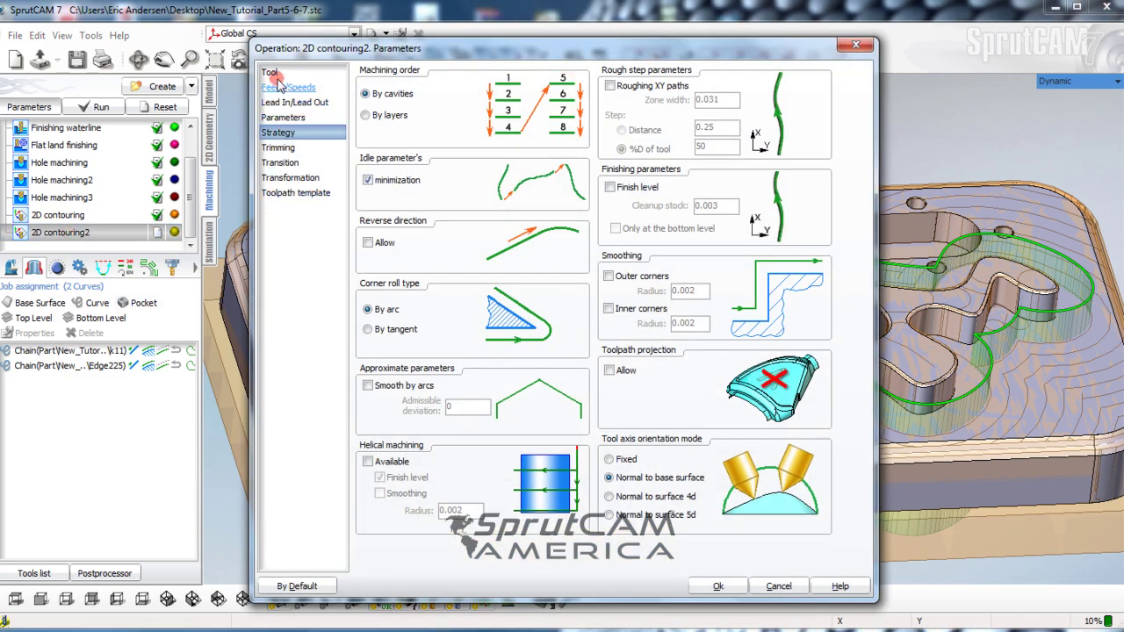
click(269, 75)
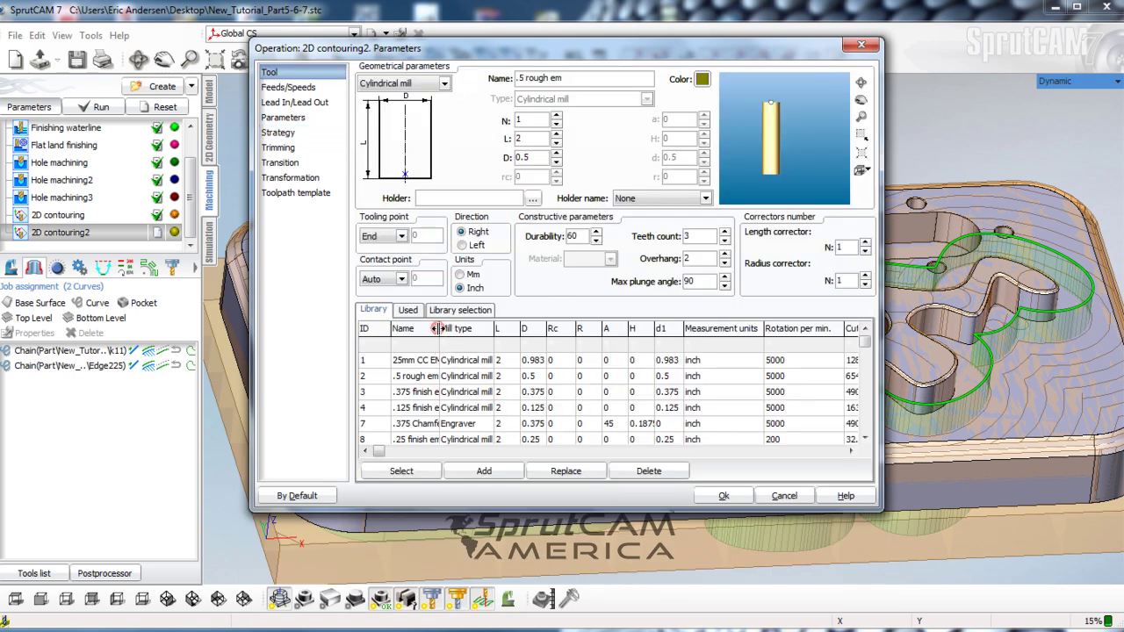
drag(440, 329, 482, 332)
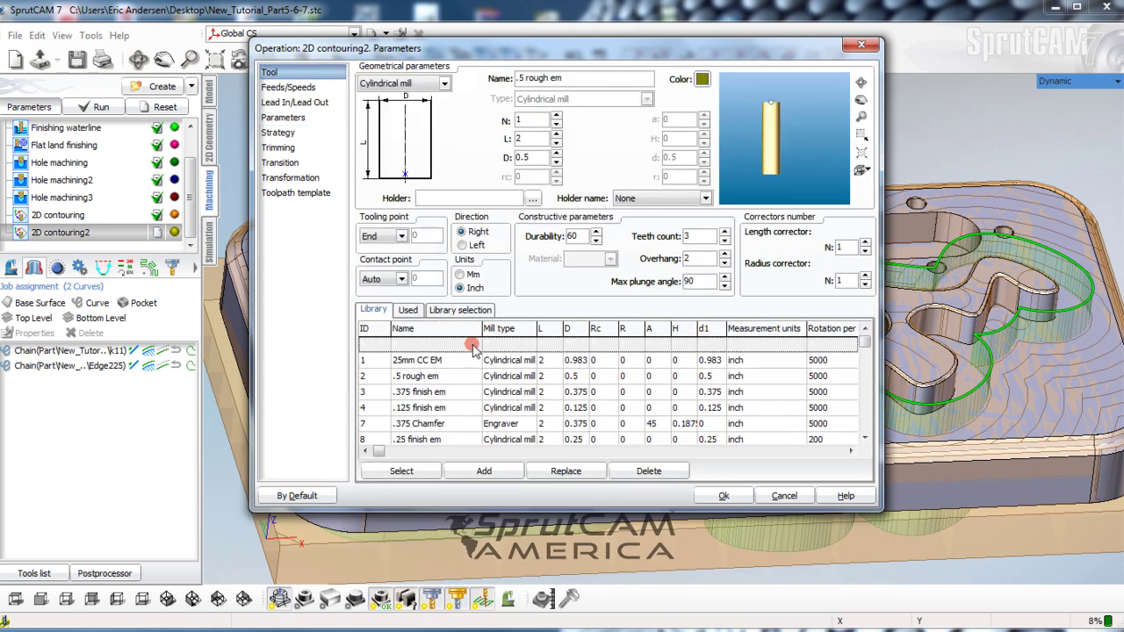
click(421, 425)
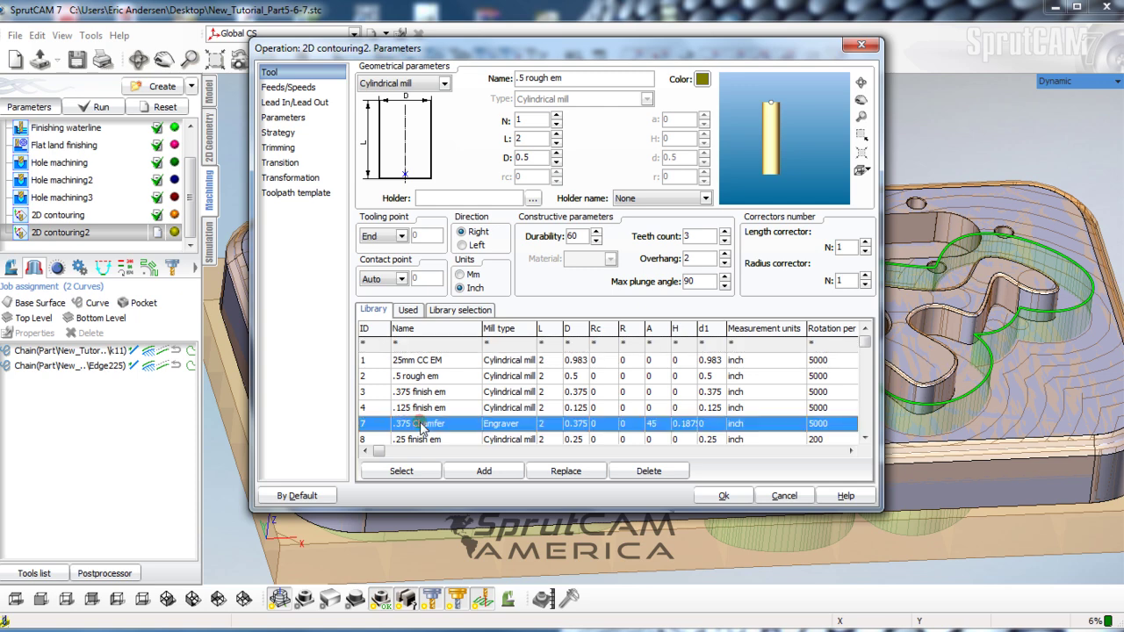
double_click(421, 425)
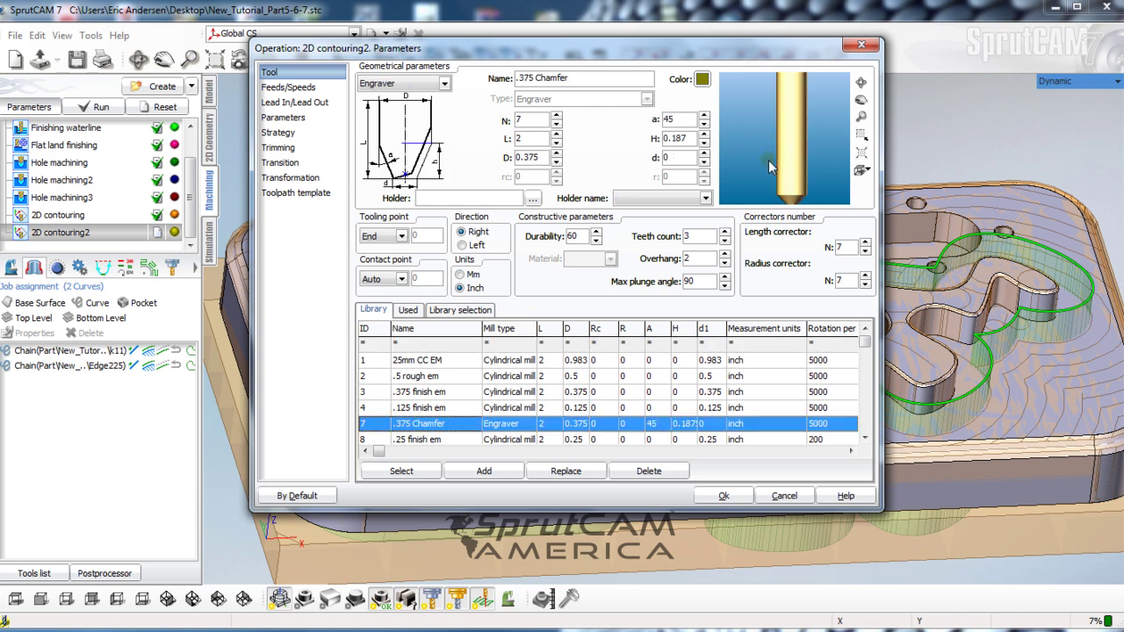
mouse_move(793, 143)
mouse_down()
mouse_move(801, 154)
mouse_move(787, 146)
mouse_move(814, 139)
mouse_up()
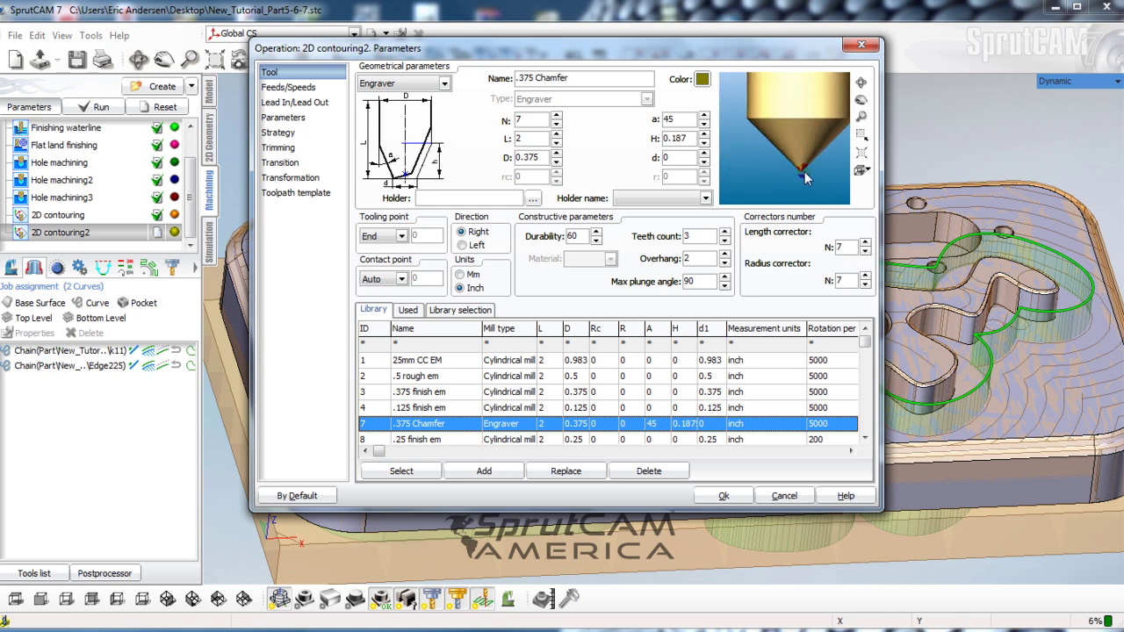
mouse_move(802, 169)
mouse_down()
mouse_move(773, 145)
mouse_move(788, 163)
mouse_up()
Set the tool contact point to Height with a value of .07.
click(402, 280)
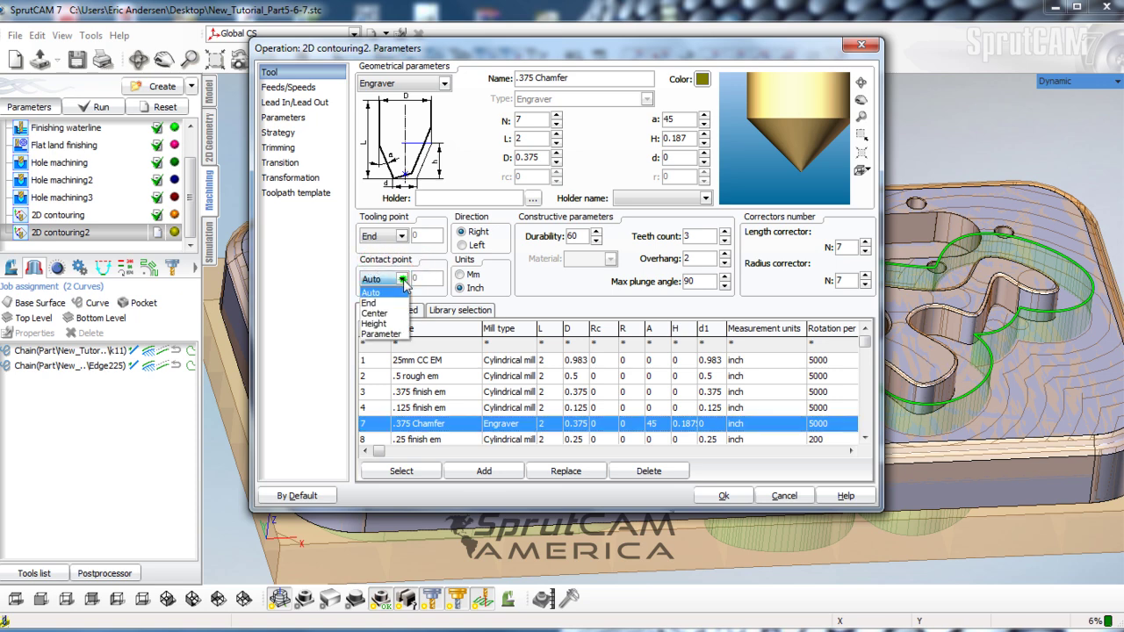
click(375, 324)
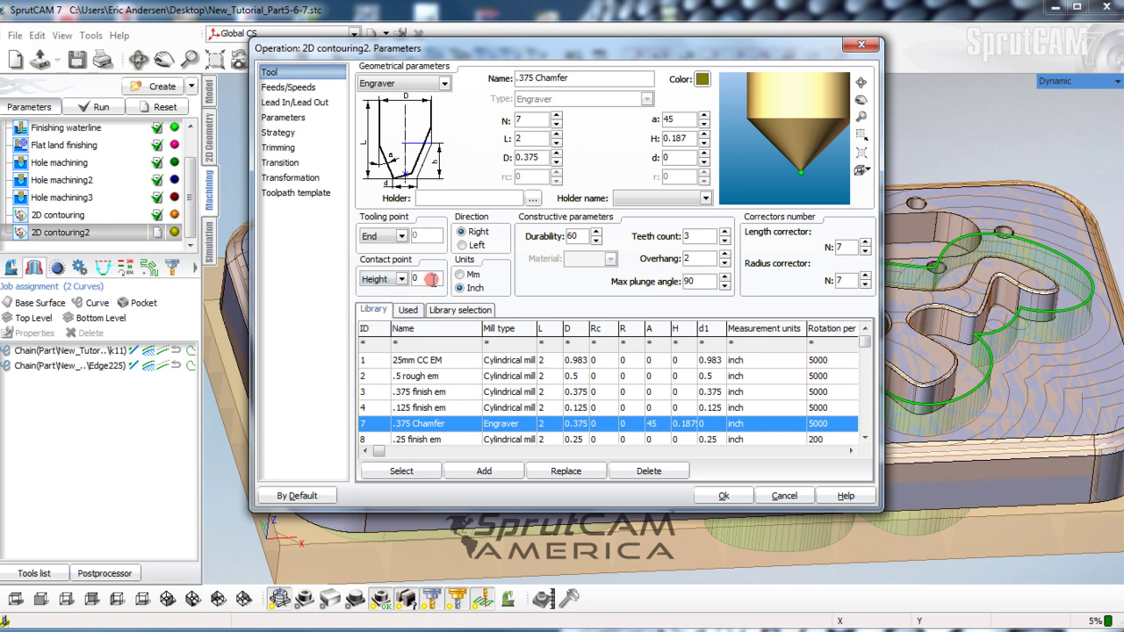
click(430, 280)
text(.107)
click(431, 232)
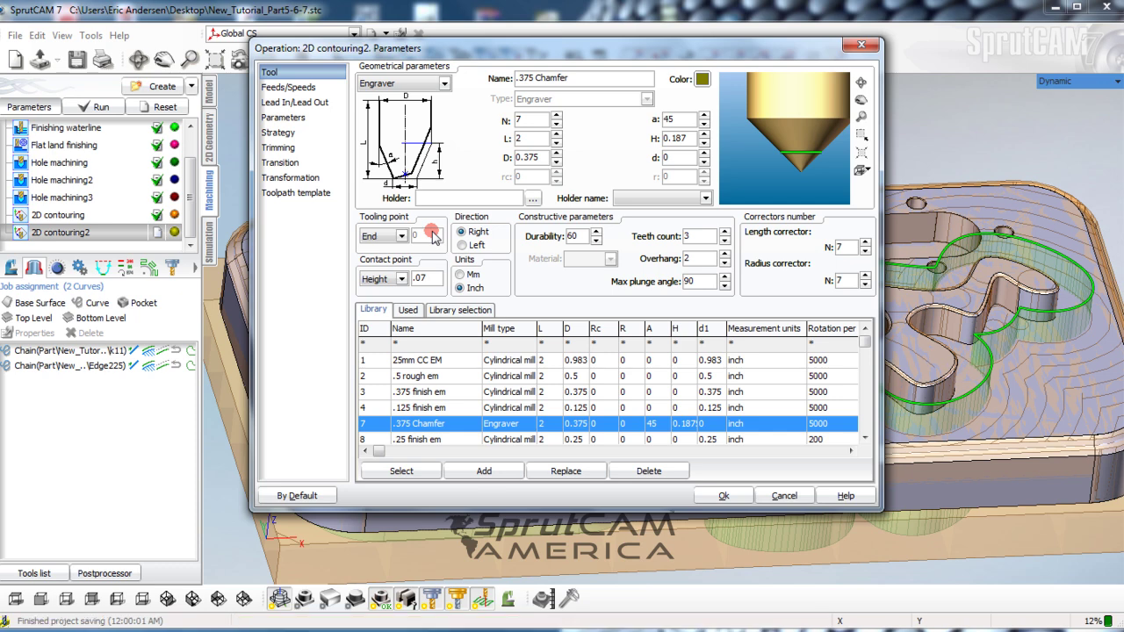
click(342, 18)
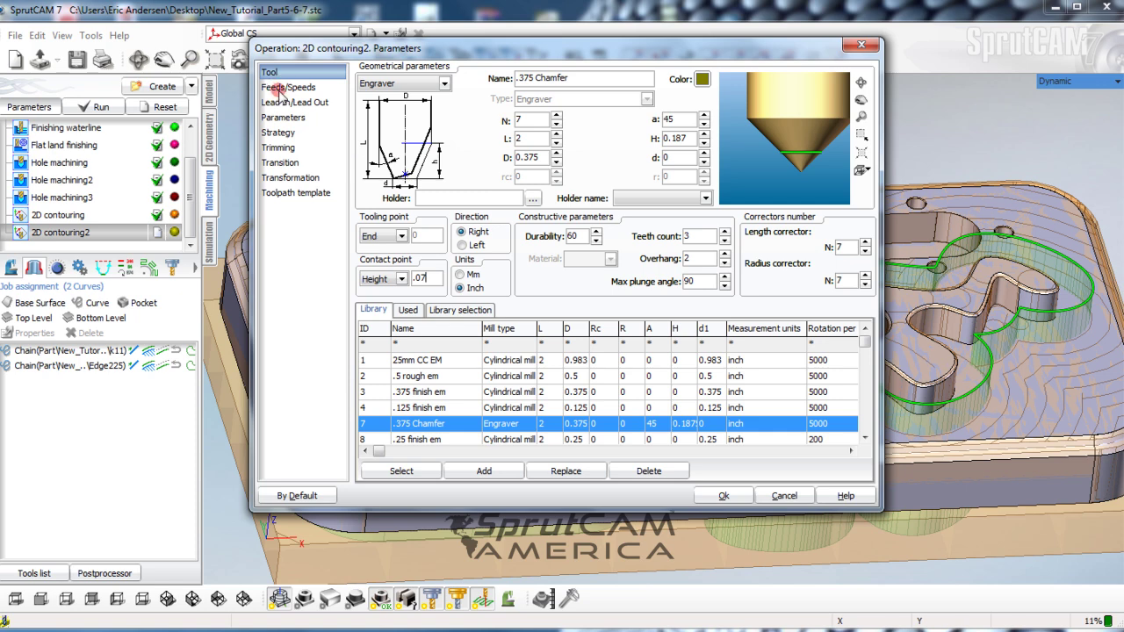
Set lead-in/lead-out retraction to Safe level.
click(287, 87)
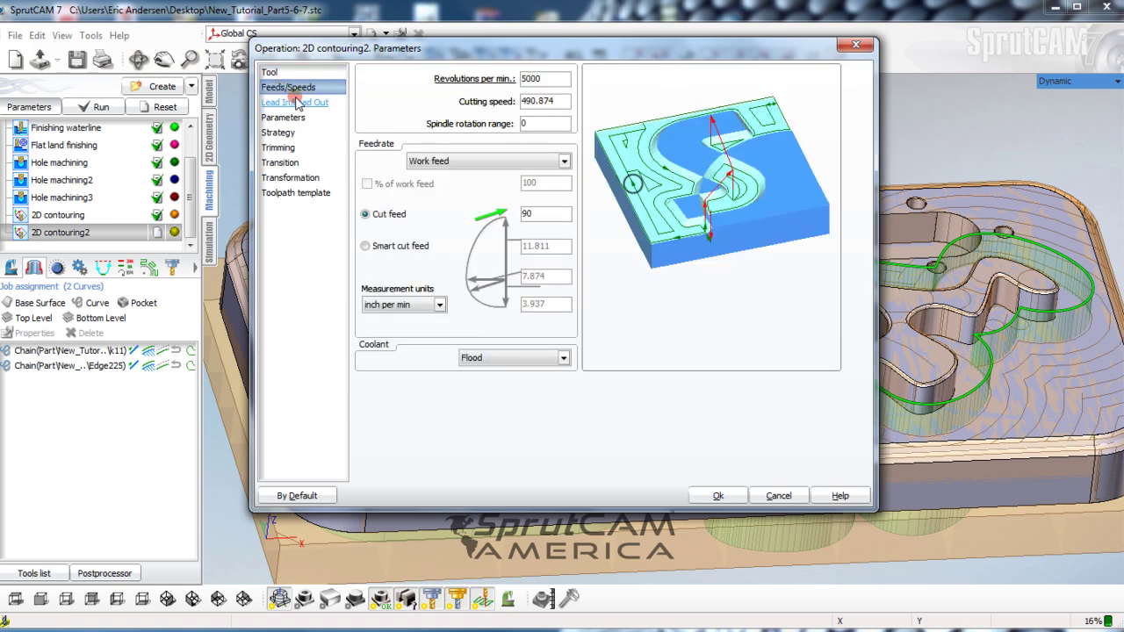
click(295, 102)
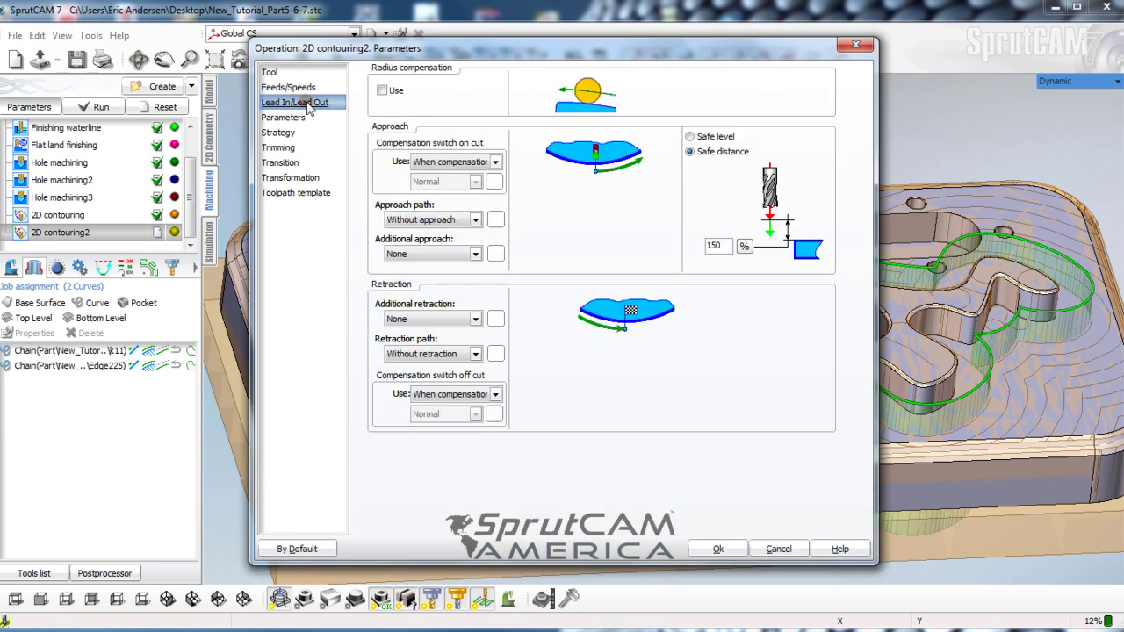
click(690, 137)
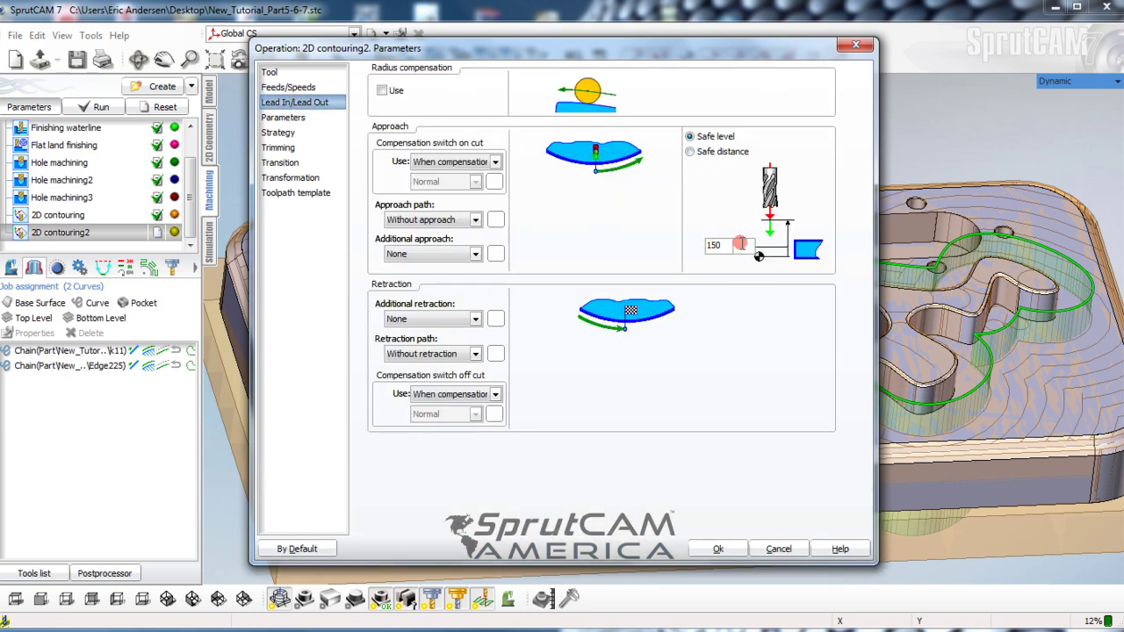
text(.05)
Enable custom levels with top level .005 and bottom level 0.
click(280, 117)
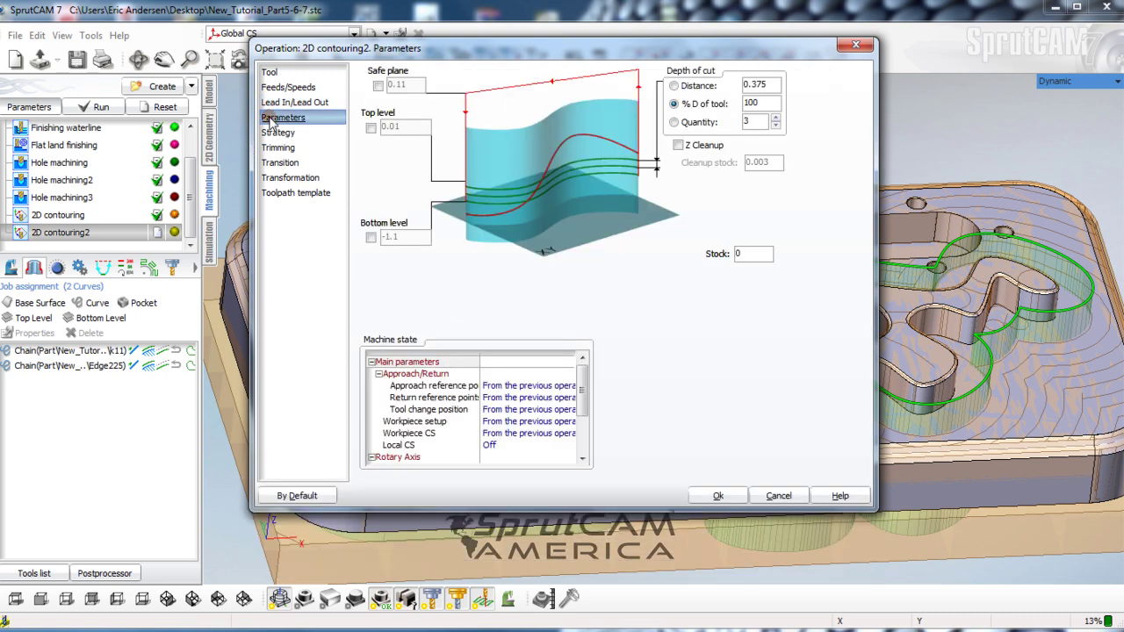
click(371, 129)
double_click(394, 128)
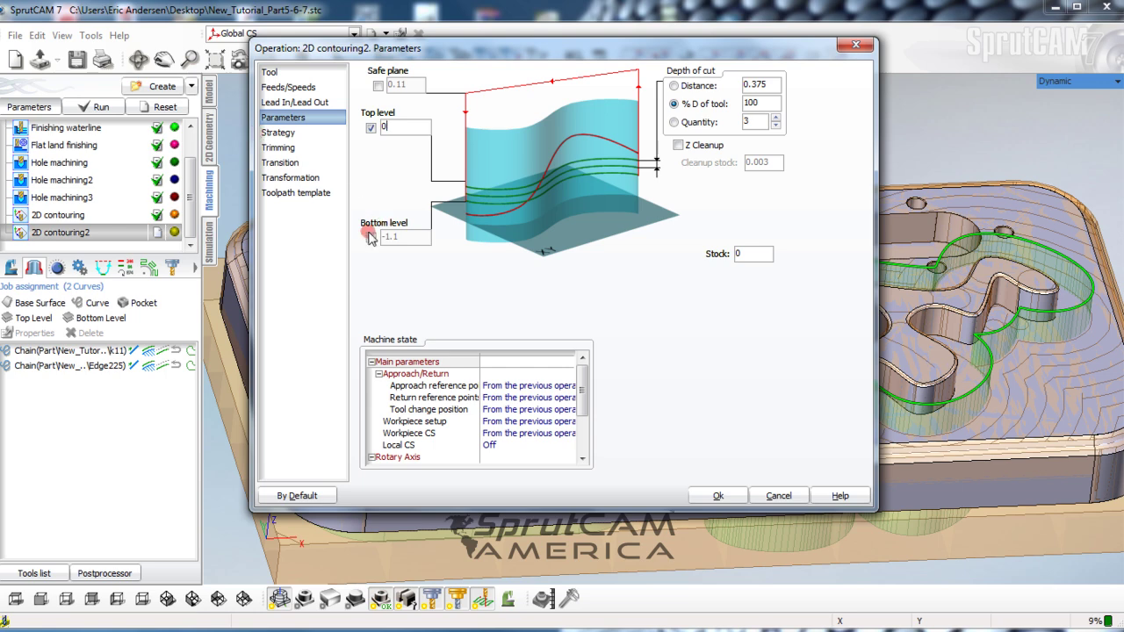
double_click(390, 125)
text(.005)
click(373, 237)
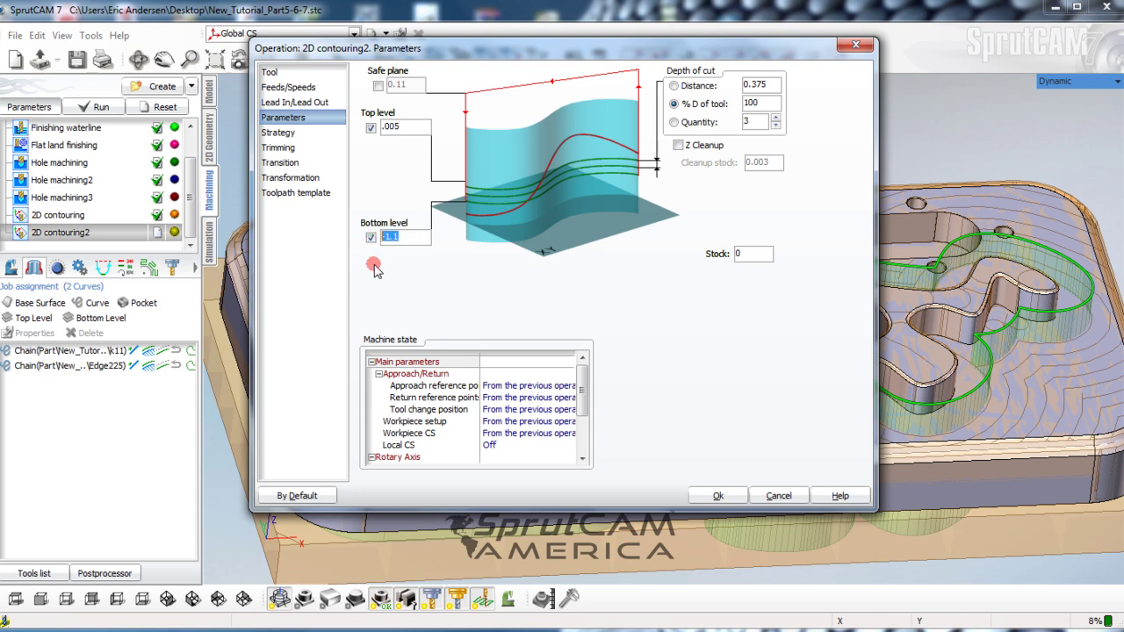
text(0)
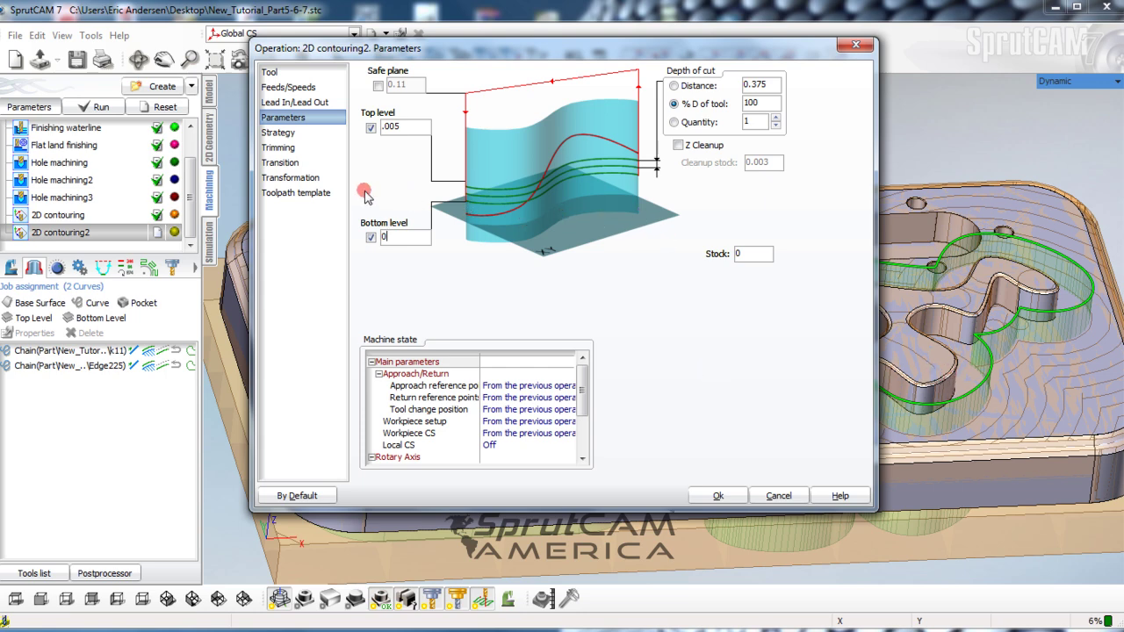
Turn on helical machining in the strategy settings and accept the parameters.
click(275, 132)
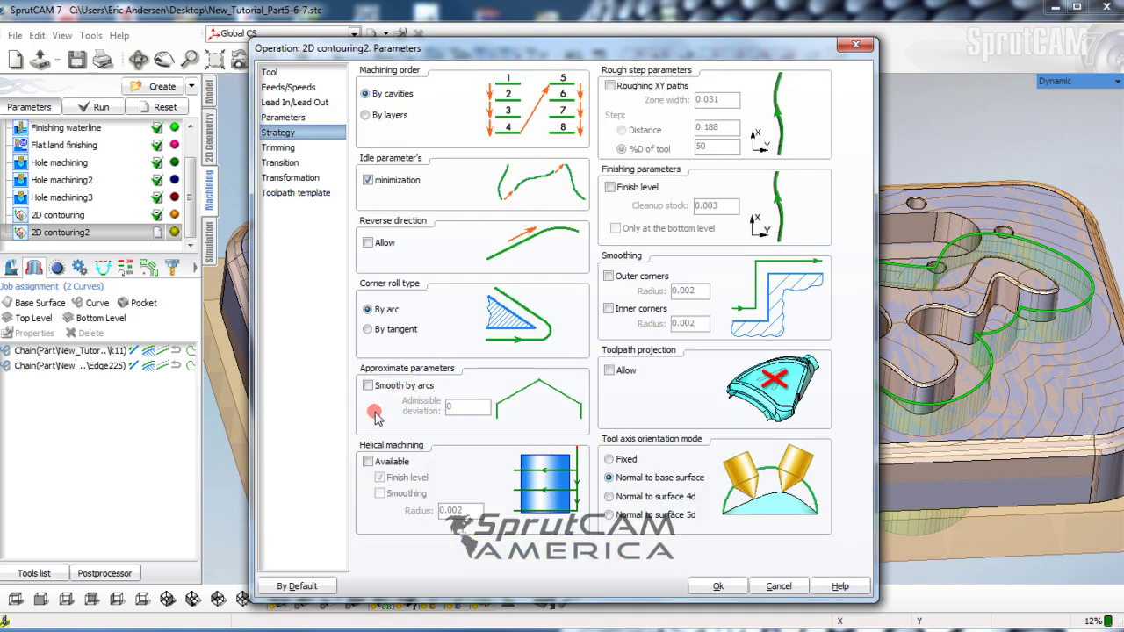
click(367, 461)
click(335, 370)
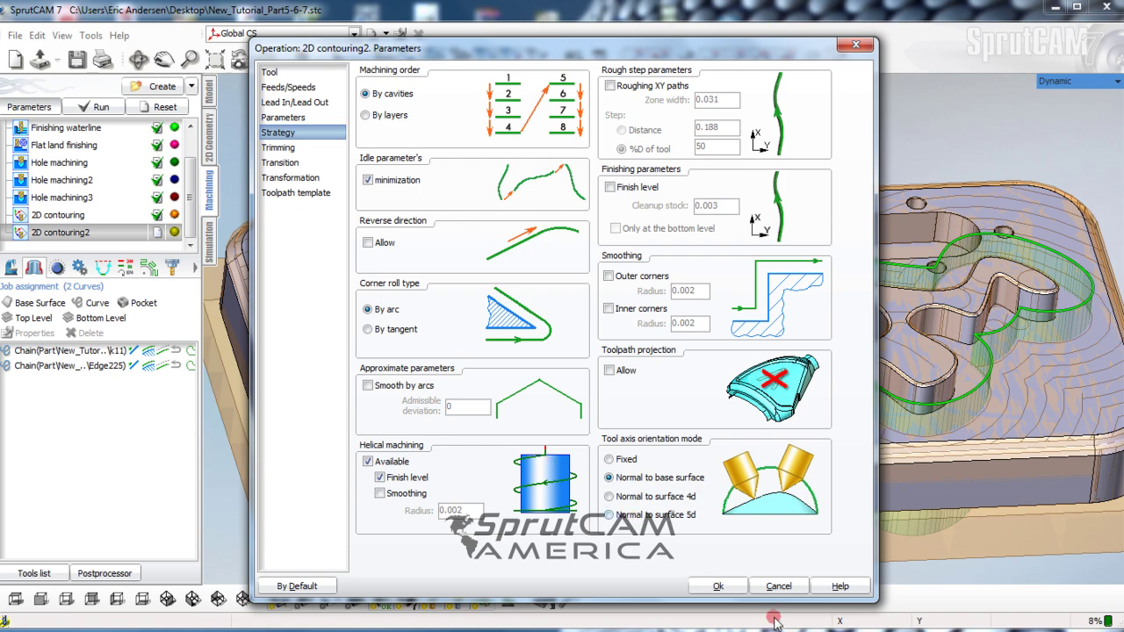
click(699, 589)
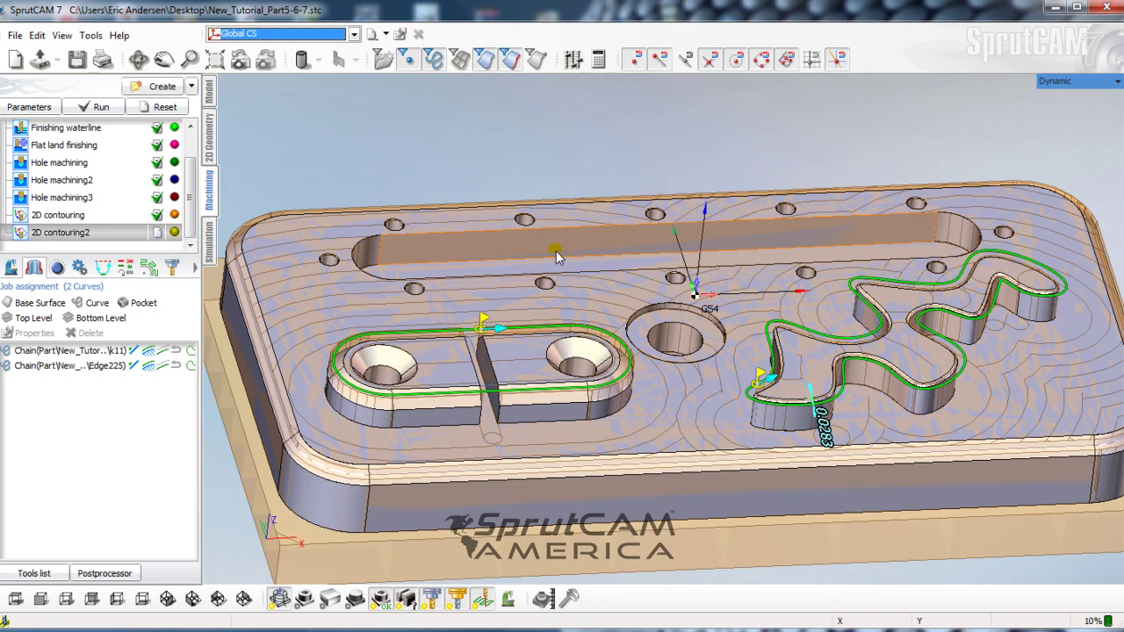
Calculate the 2D contouring2 chamfer toolpath and orbit to a lower side-on view.
click(100, 107)
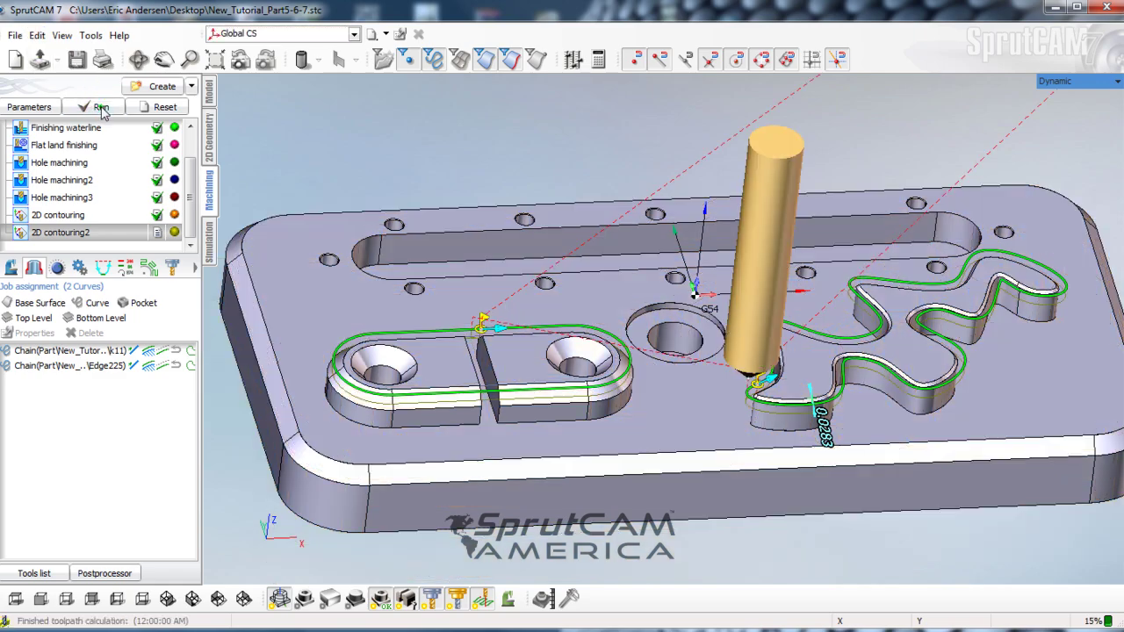
scroll(602, 439, up, 4)
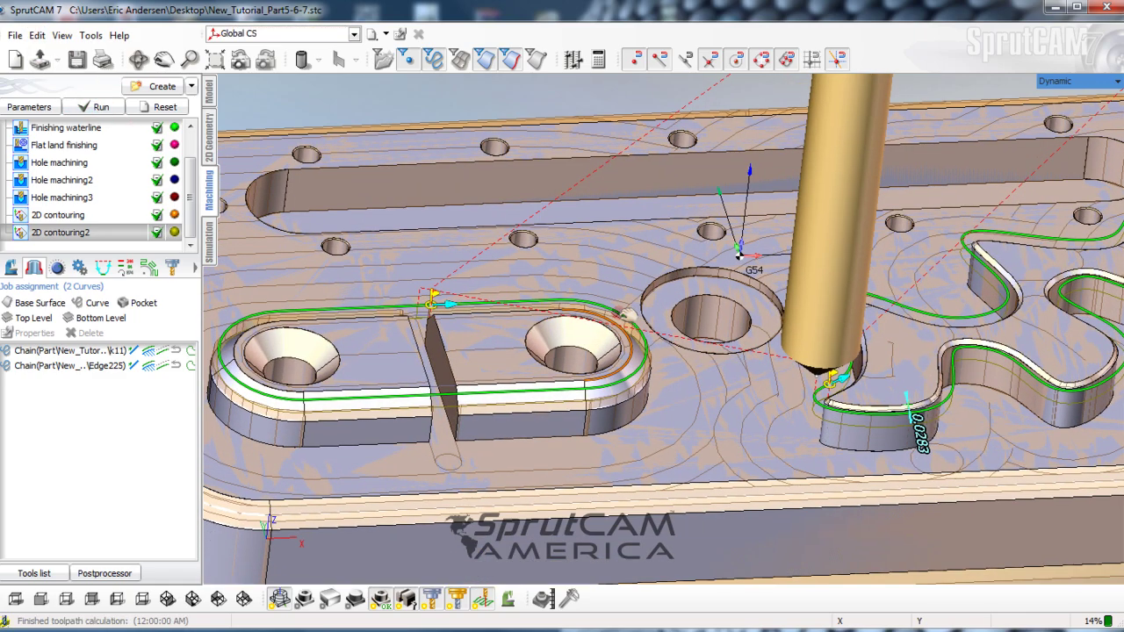
middle_drag(628, 289, 627, 374)
In the simulation workspace, give 2D contouring2 a green display colour.
click(209, 241)
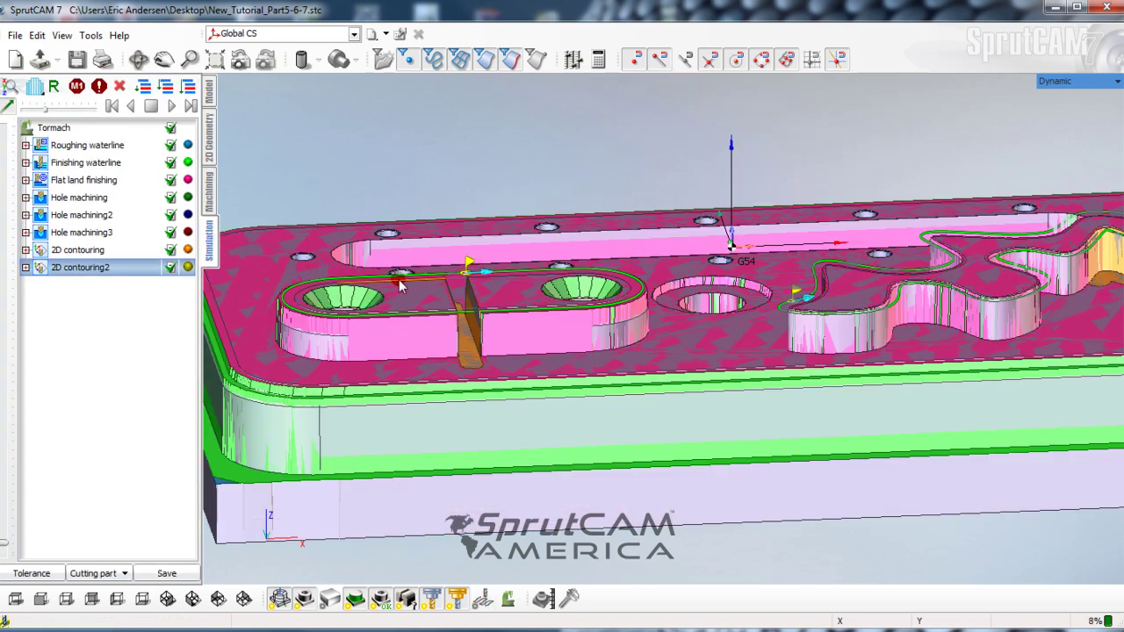
click(189, 268)
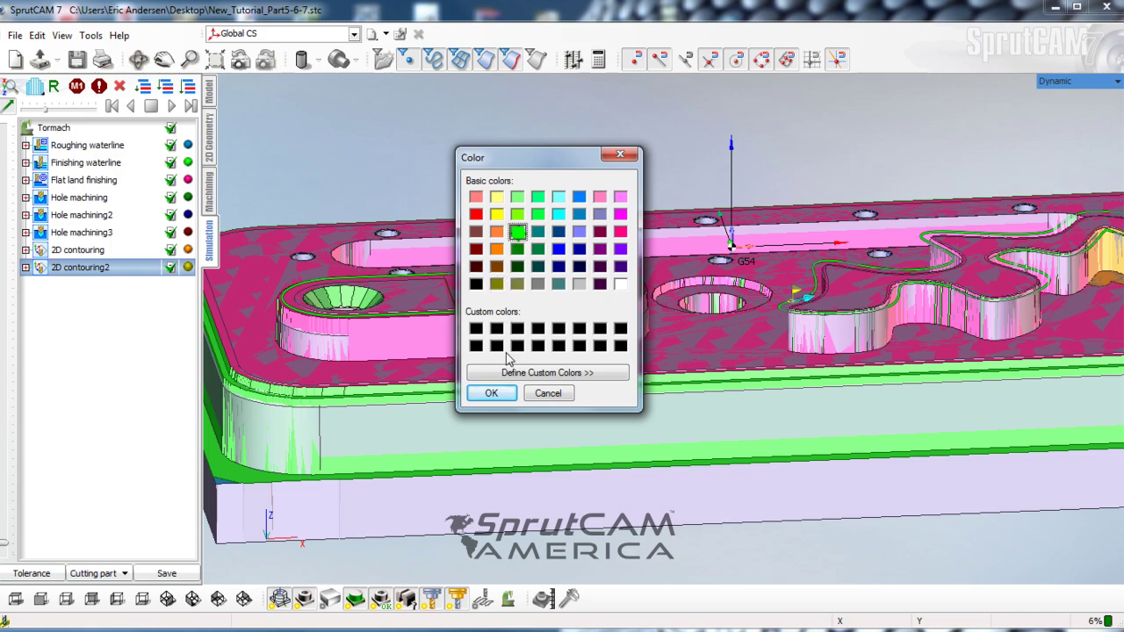
click(495, 393)
Run the simulation at slower speed, inspect the chamfered slot edges, then return to machining.
right_drag(717, 447, 728, 384)
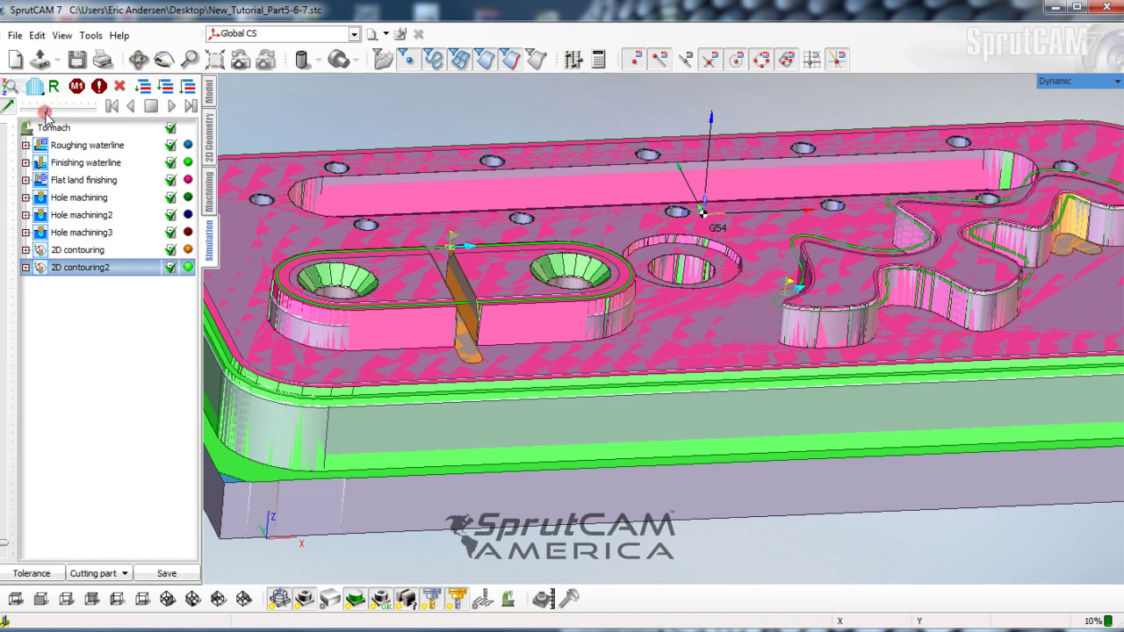
drag(45, 112, 41, 117)
click(168, 106)
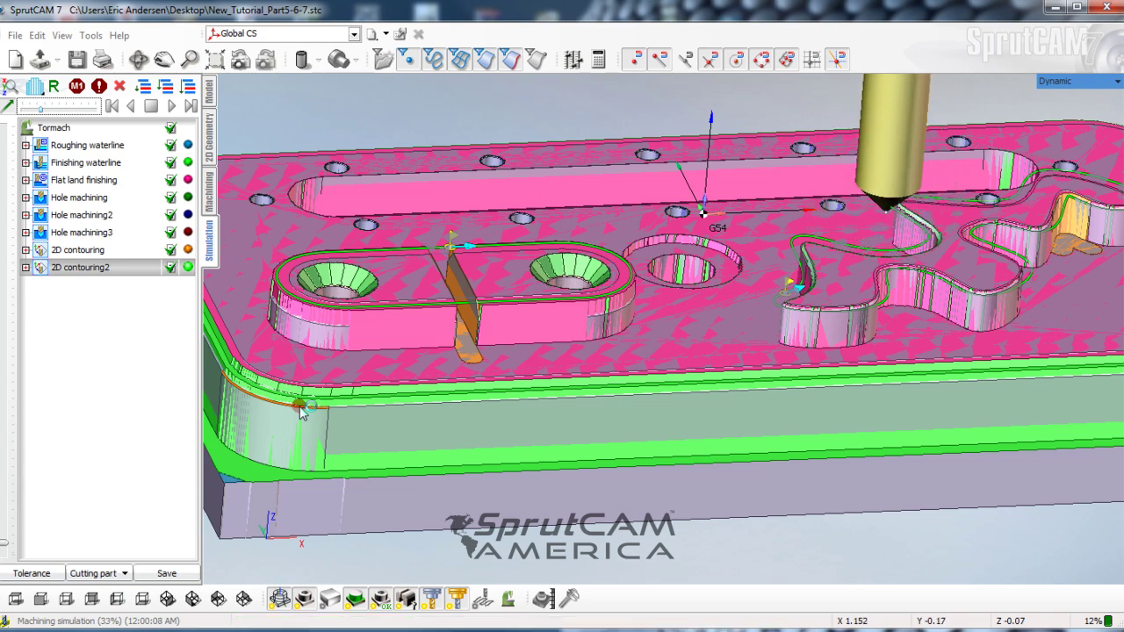
scroll(991, 369, up, 3)
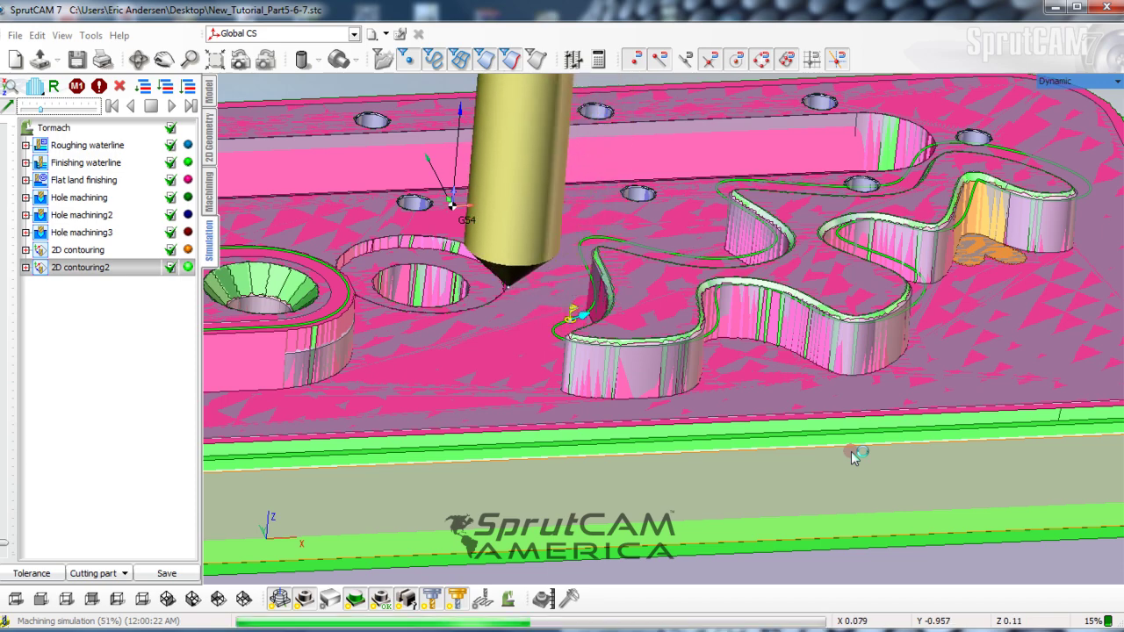
right_drag(350, 349, 726, 371)
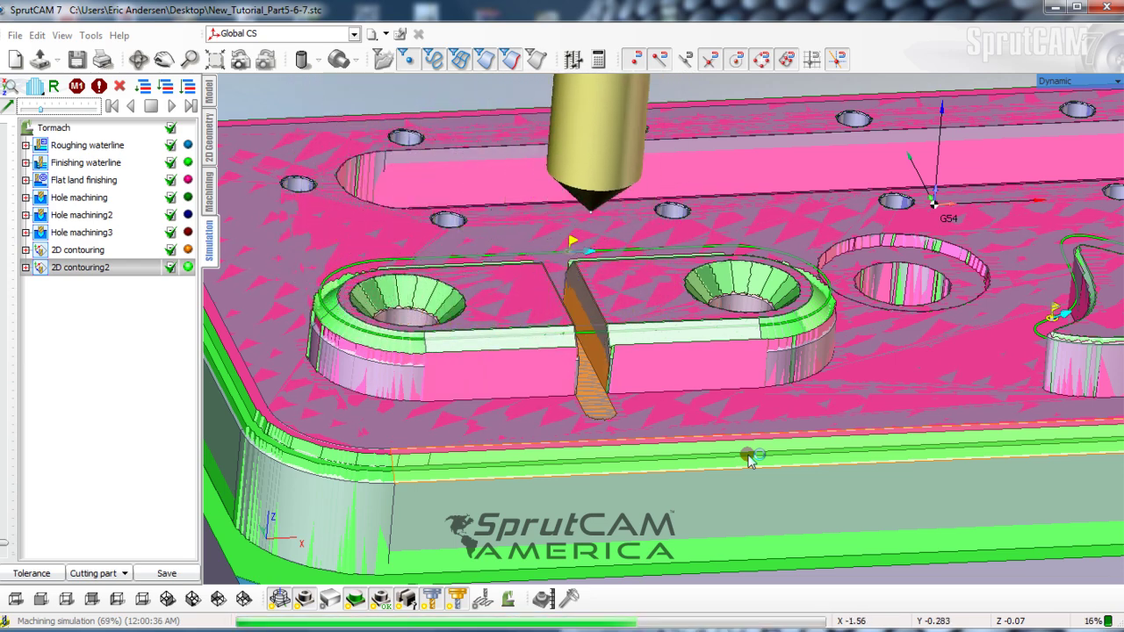
scroll(748, 455, down, 2)
middle_drag(694, 444, 575, 397)
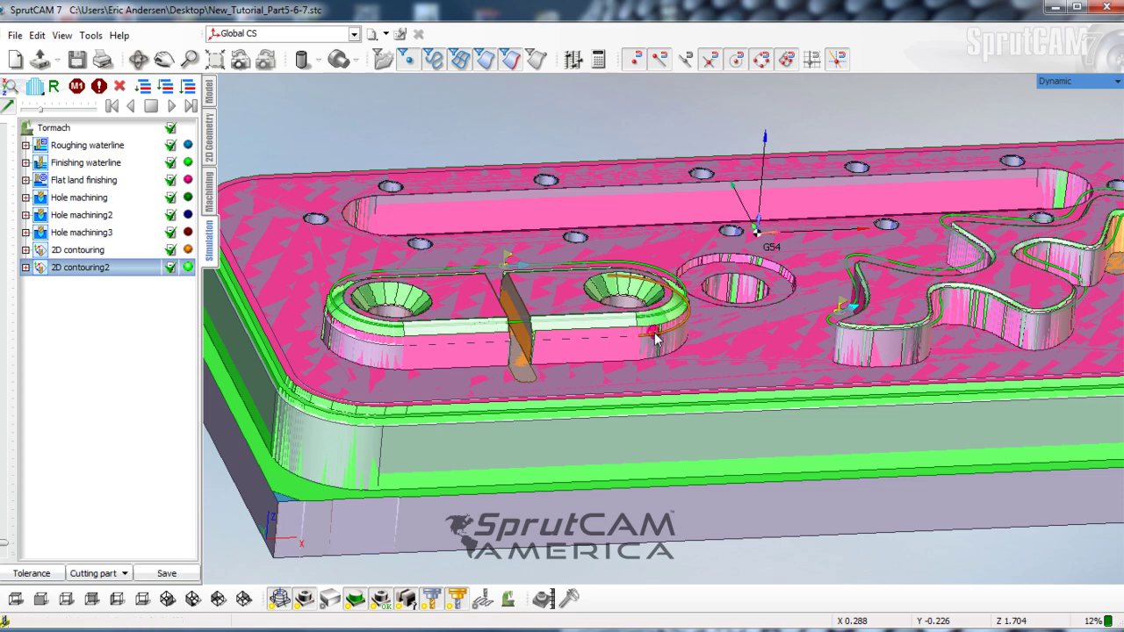
scroll(655, 340, up, 5)
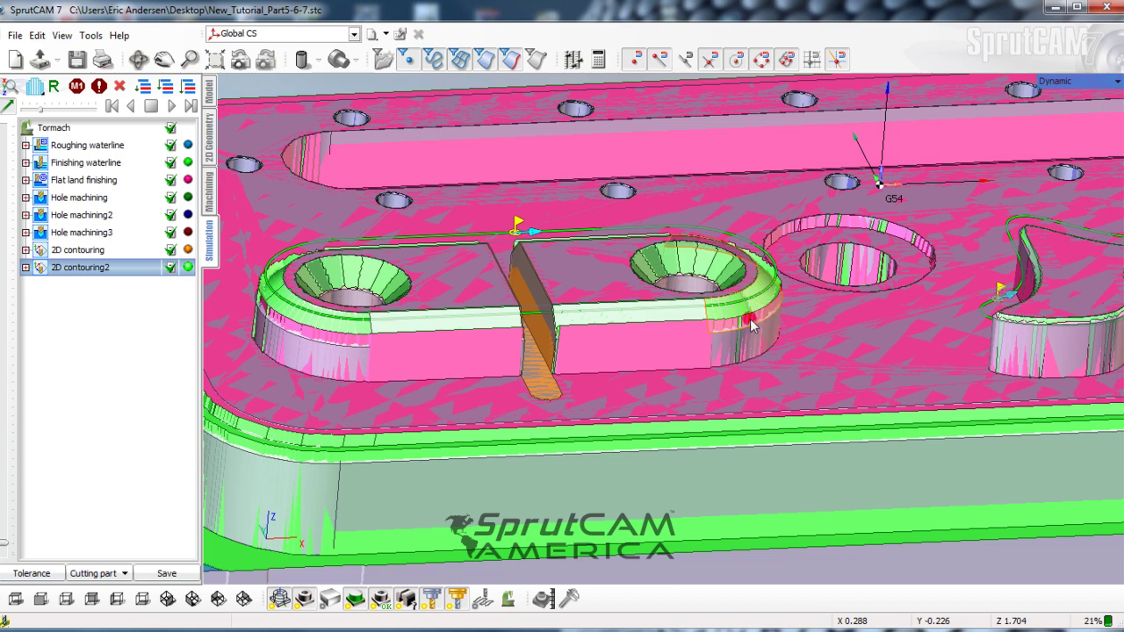
scroll(826, 362, down, 6)
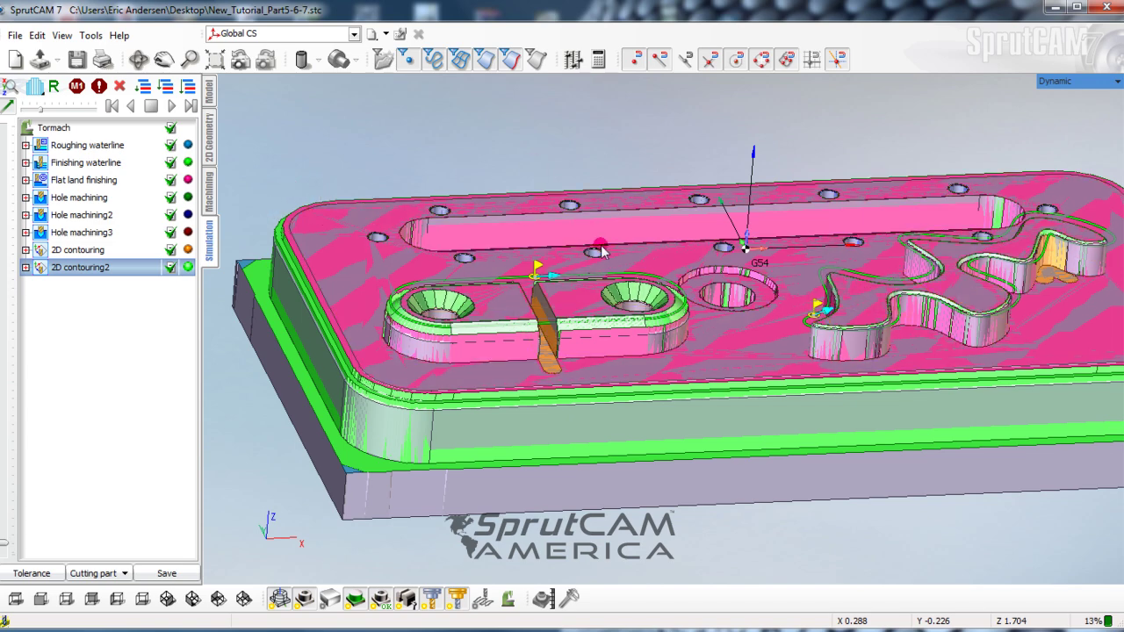
click(208, 194)
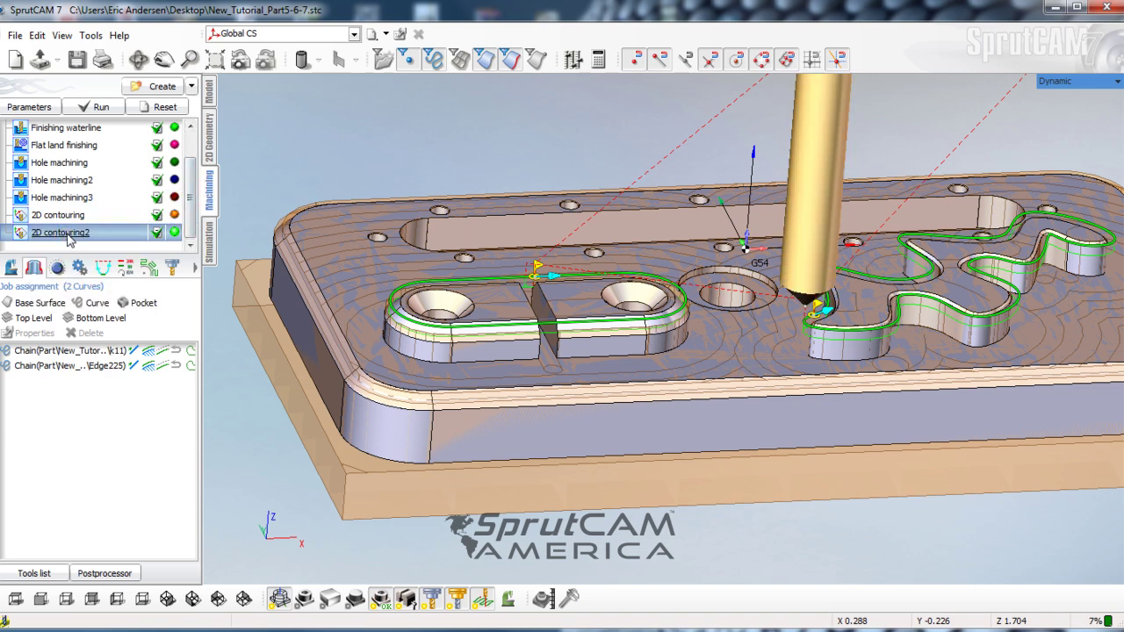
Duplicate 2D contouring2 by copy and paste, creating 2D contouring3.
right_click(69, 236)
click(101, 267)
right_click(78, 239)
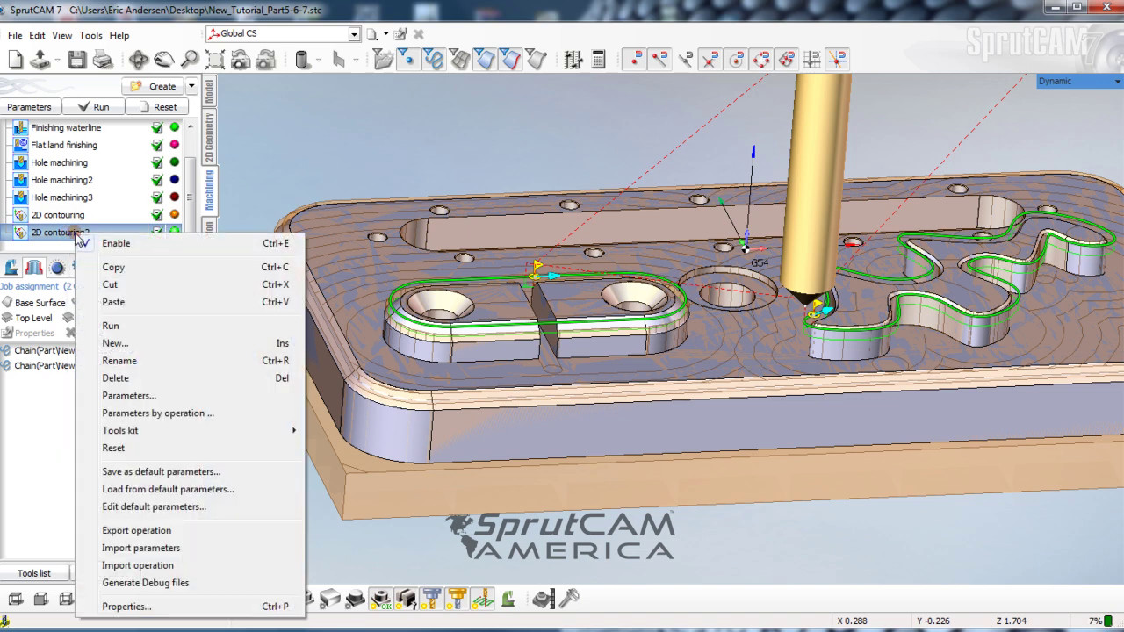
click(113, 303)
click(188, 246)
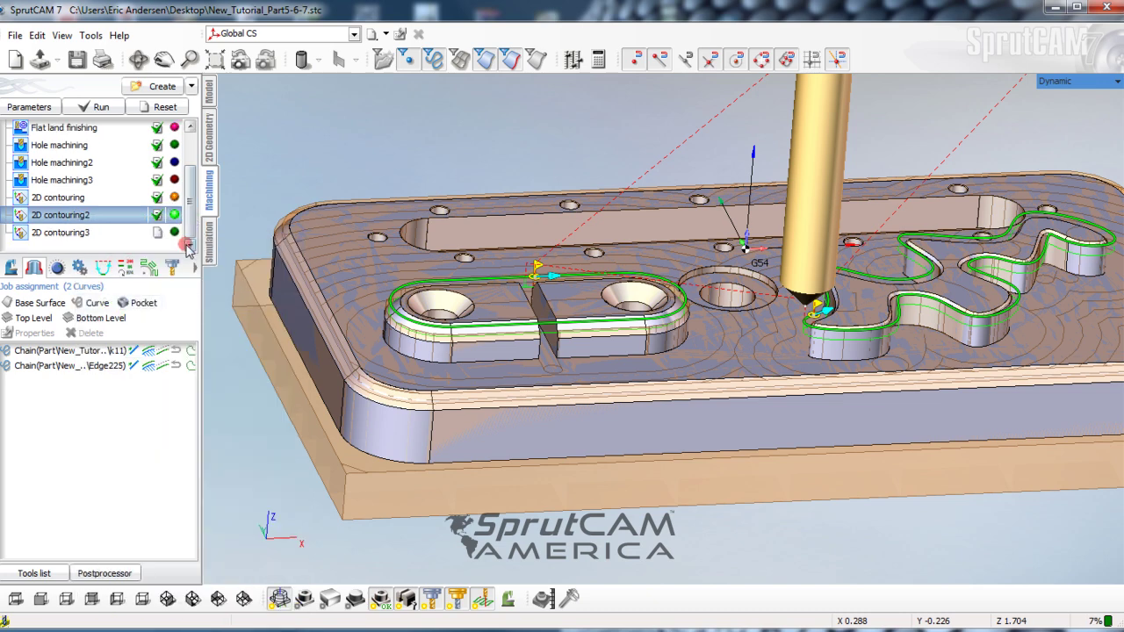
click(77, 237)
Delete the oval slot chain from 2D contouring2, keeping only the wavy pocket contour.
click(75, 217)
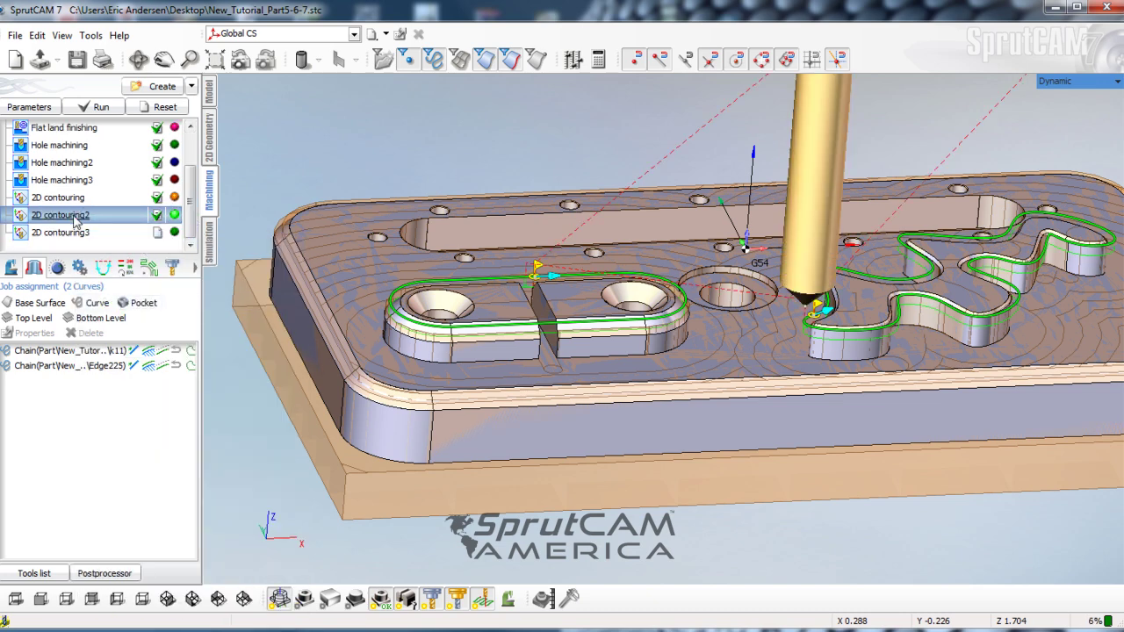
click(102, 368)
click(103, 351)
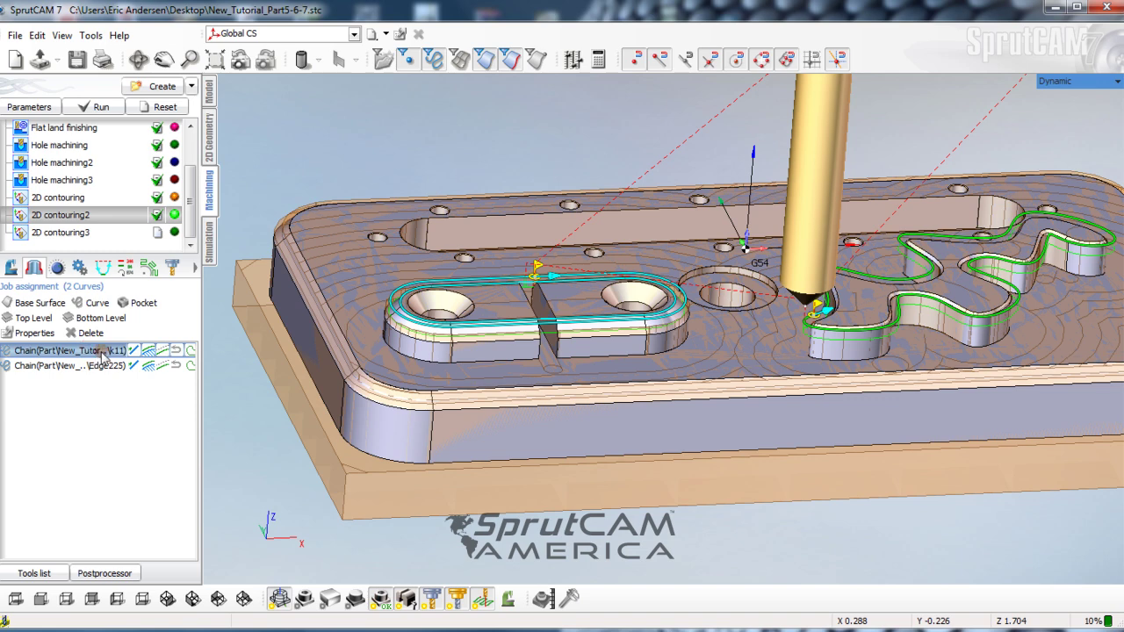
click(468, 328)
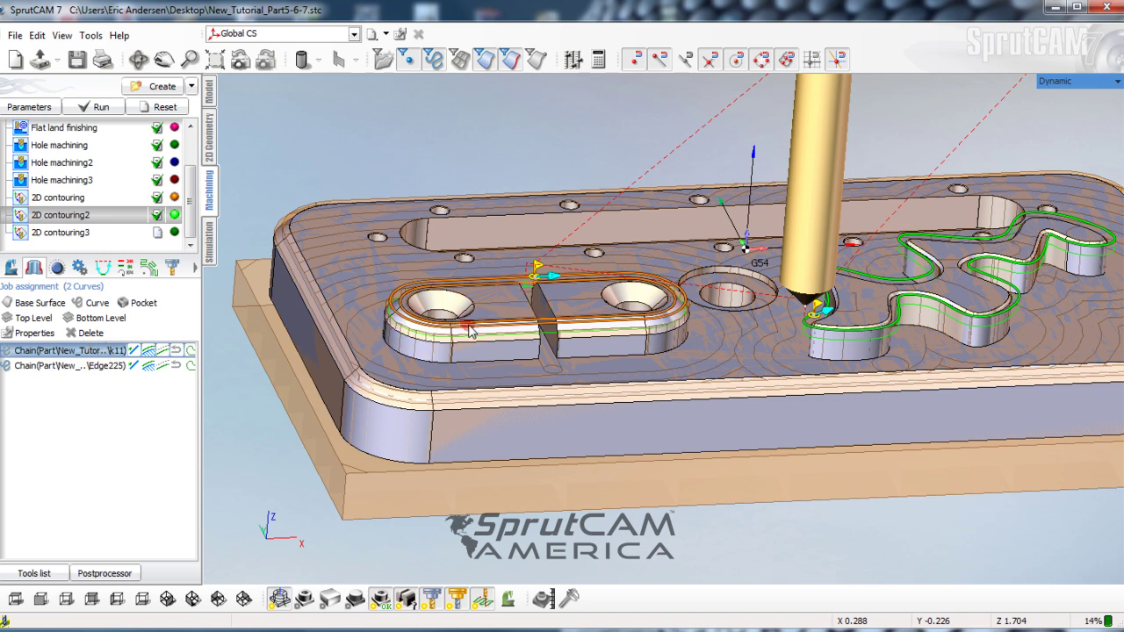
right_click(73, 352)
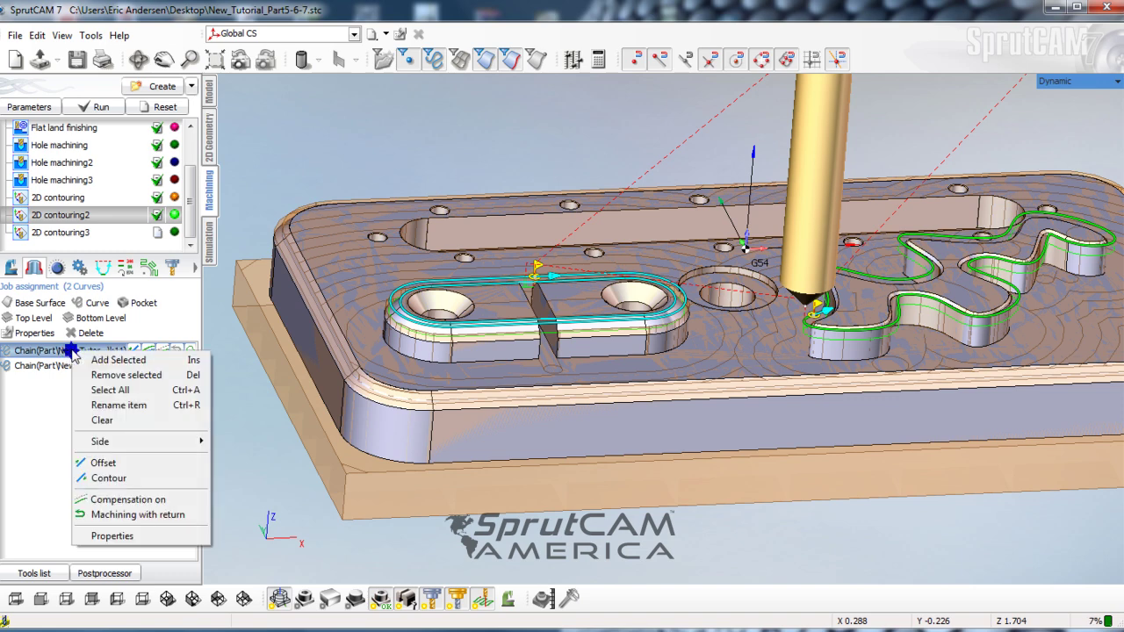
click(117, 376)
click(509, 386)
click(191, 306)
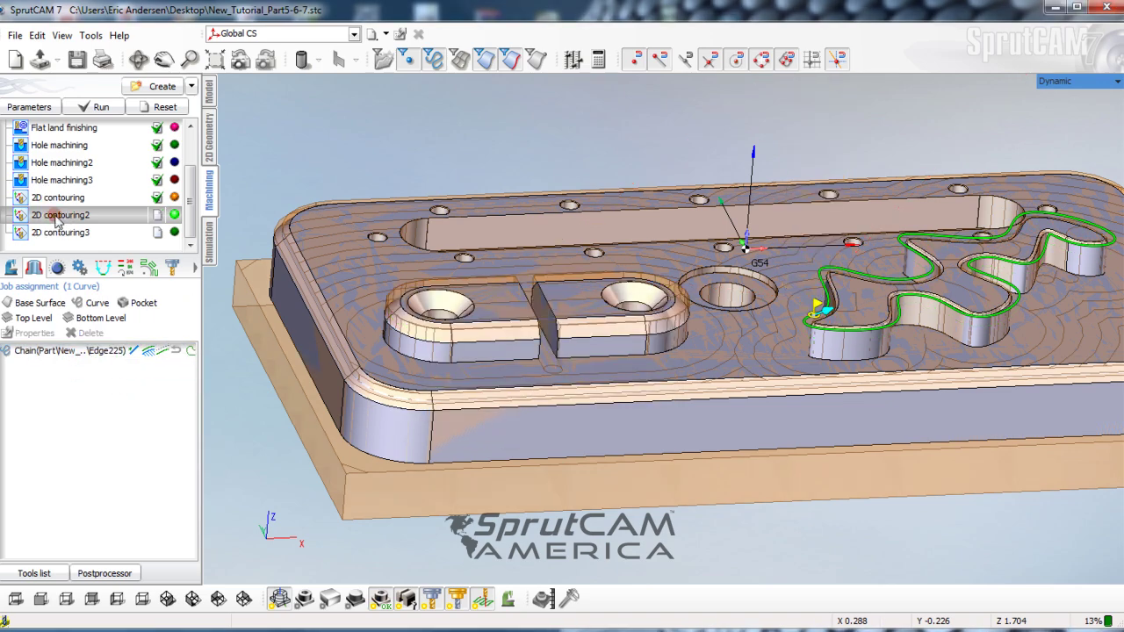
click(982, 318)
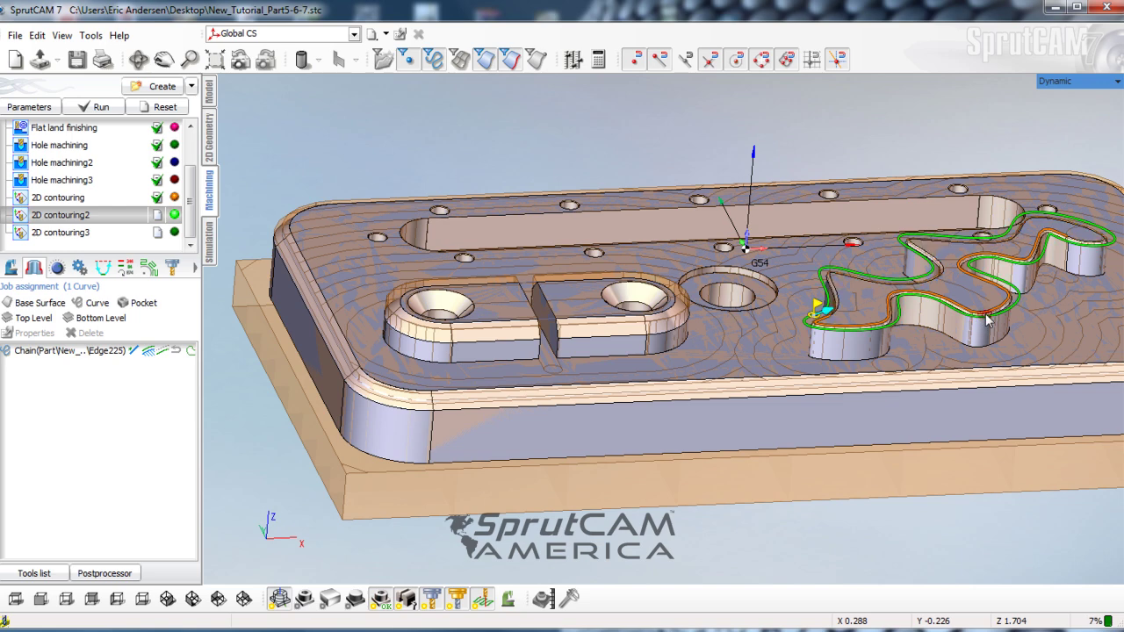
Remove the wavy pocket chain from 2D contouring3, keeping only the oval slot outline.
click(288, 160)
click(66, 233)
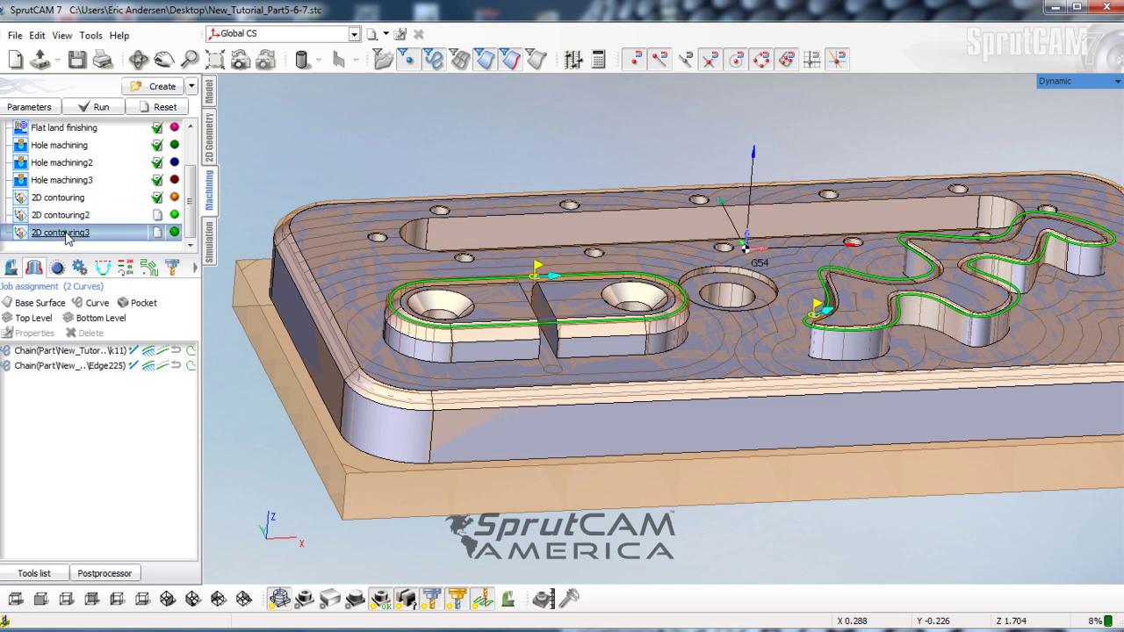
click(74, 368)
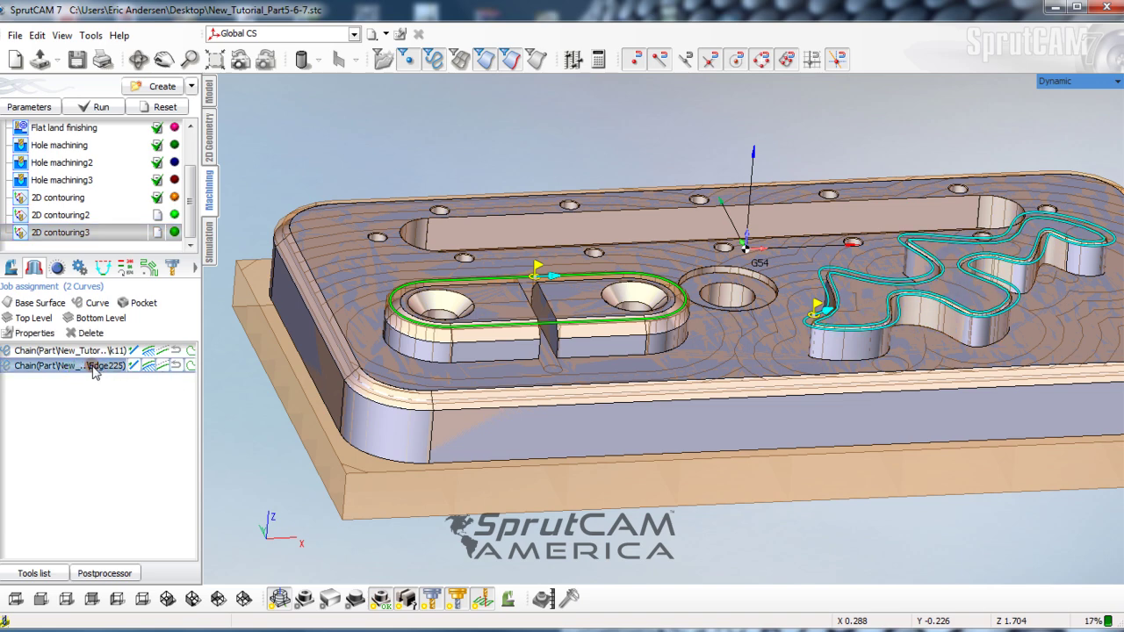
right_click(95, 371)
click(136, 391)
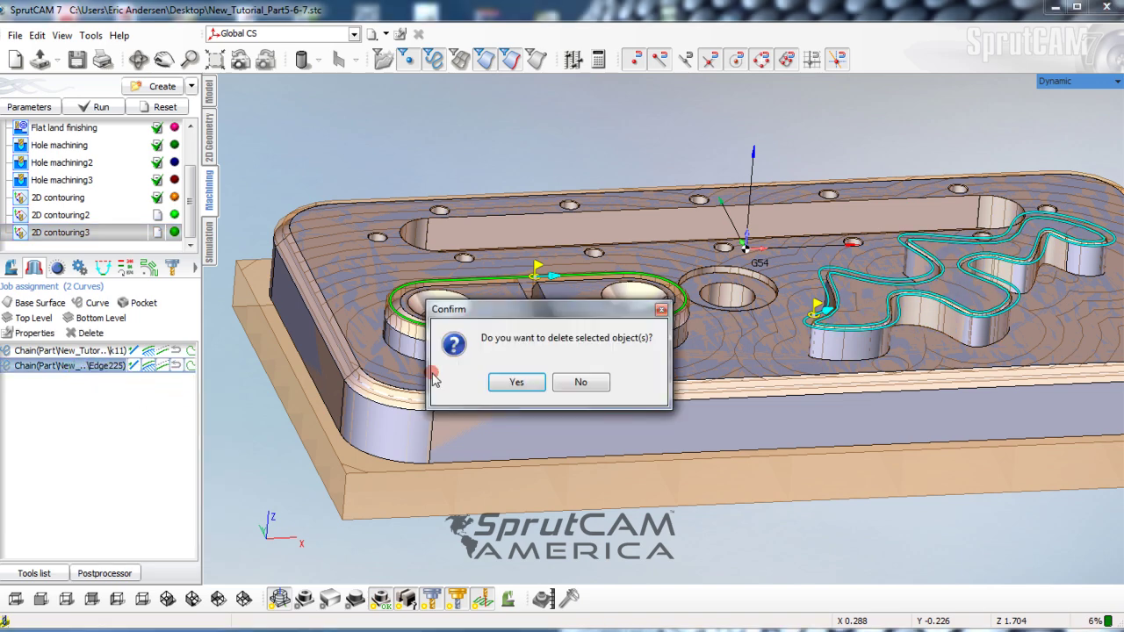
click(517, 384)
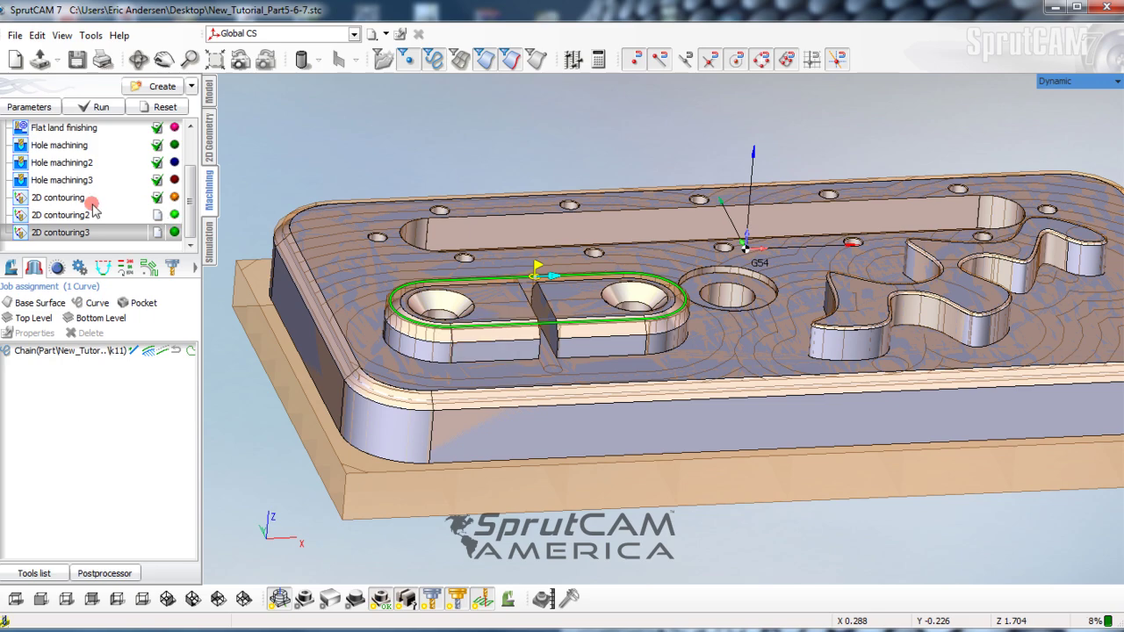
Set 2D contouring2's tool contact point to Height .16 and accept the change.
double_click(59, 233)
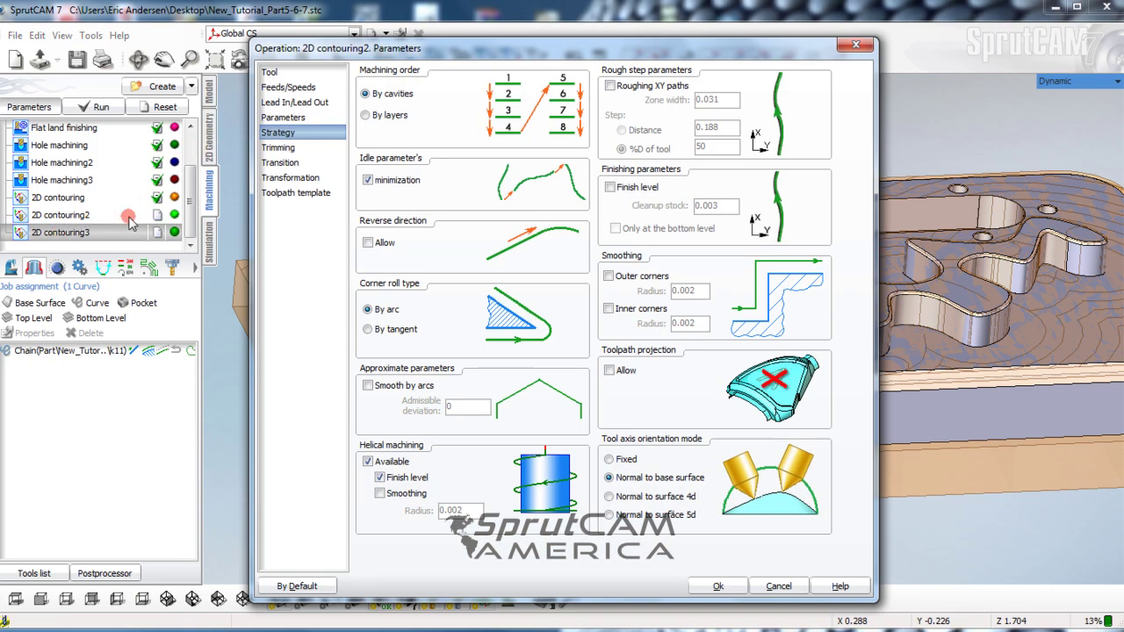
click(269, 73)
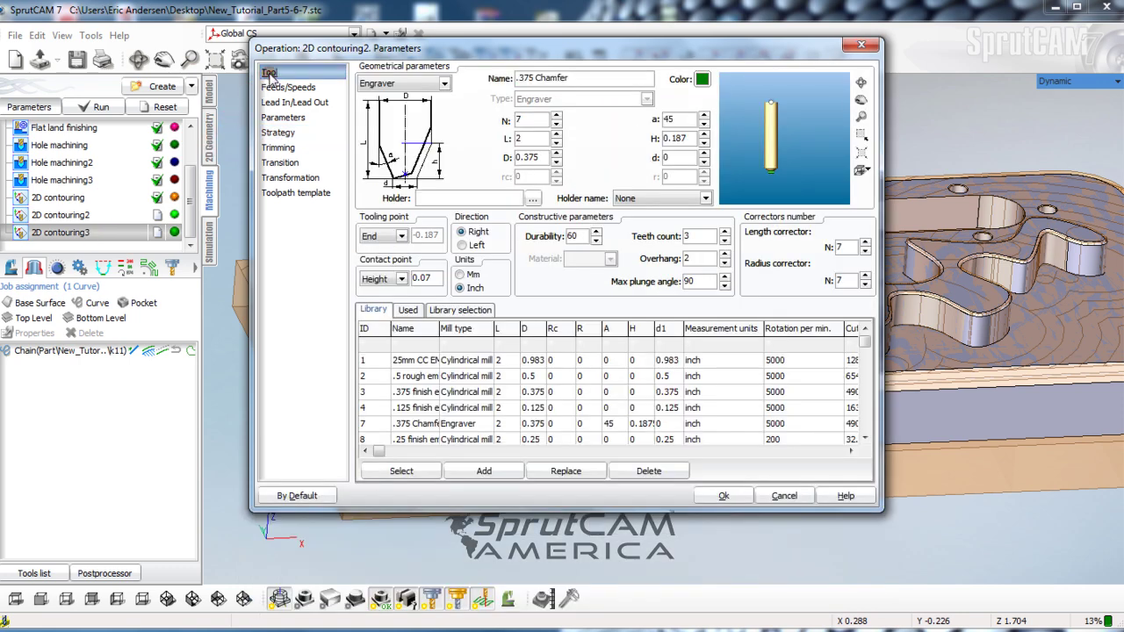
click(402, 280)
click(377, 329)
scroll(767, 195, up, 5)
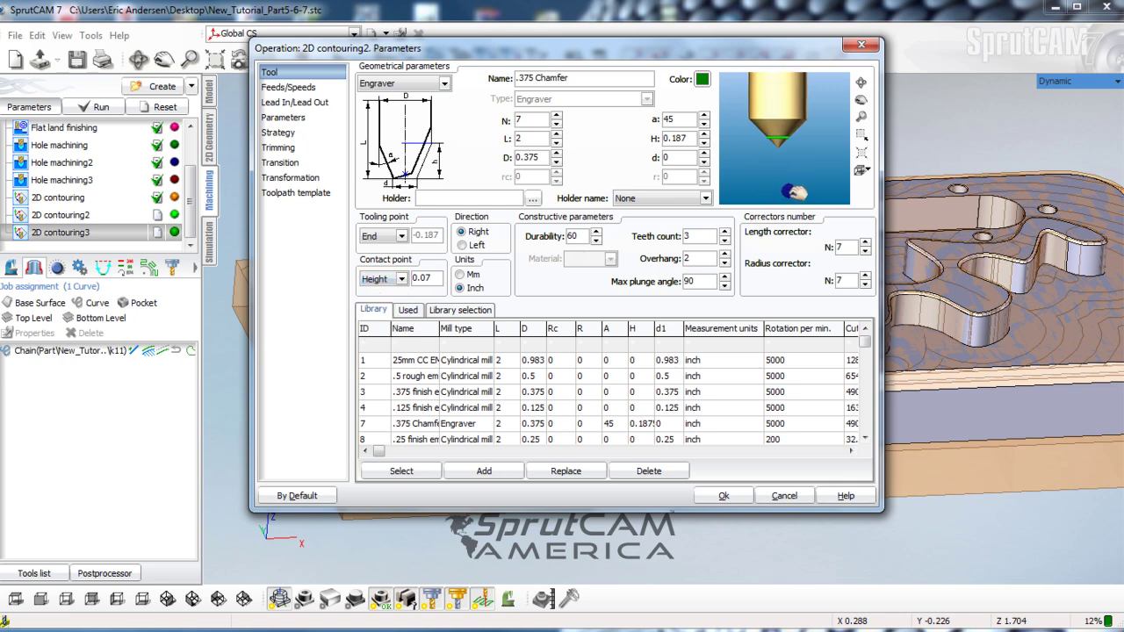
scroll(783, 154, up, 2)
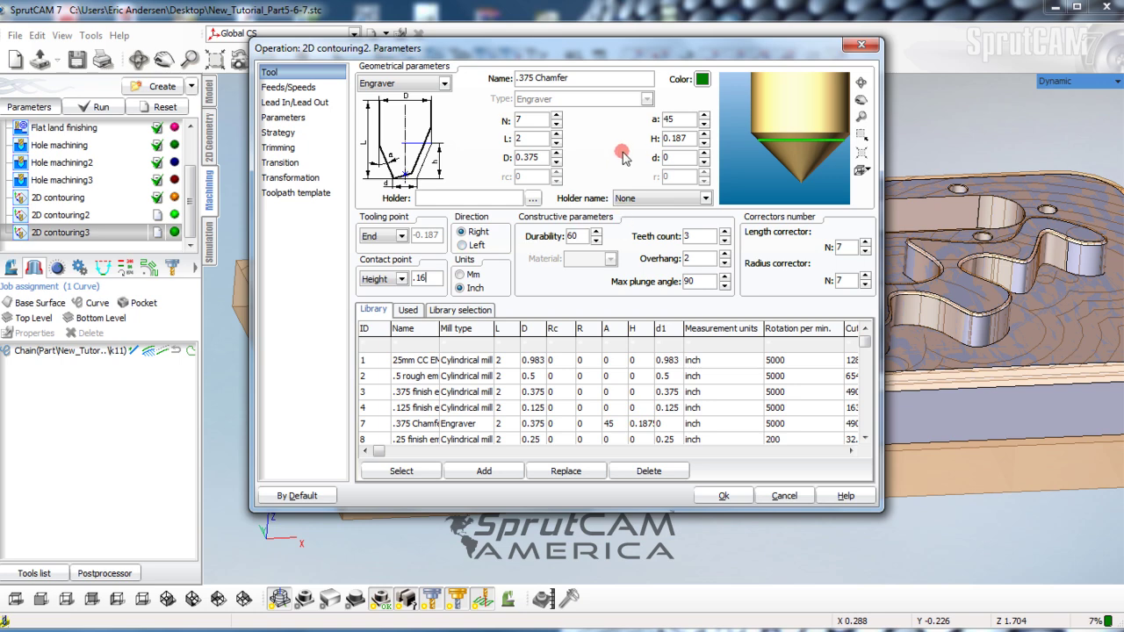
click(724, 496)
Reset and recalculate 2D contouring2, calculate 2D contouring3, and switch to the simulation.
click(63, 217)
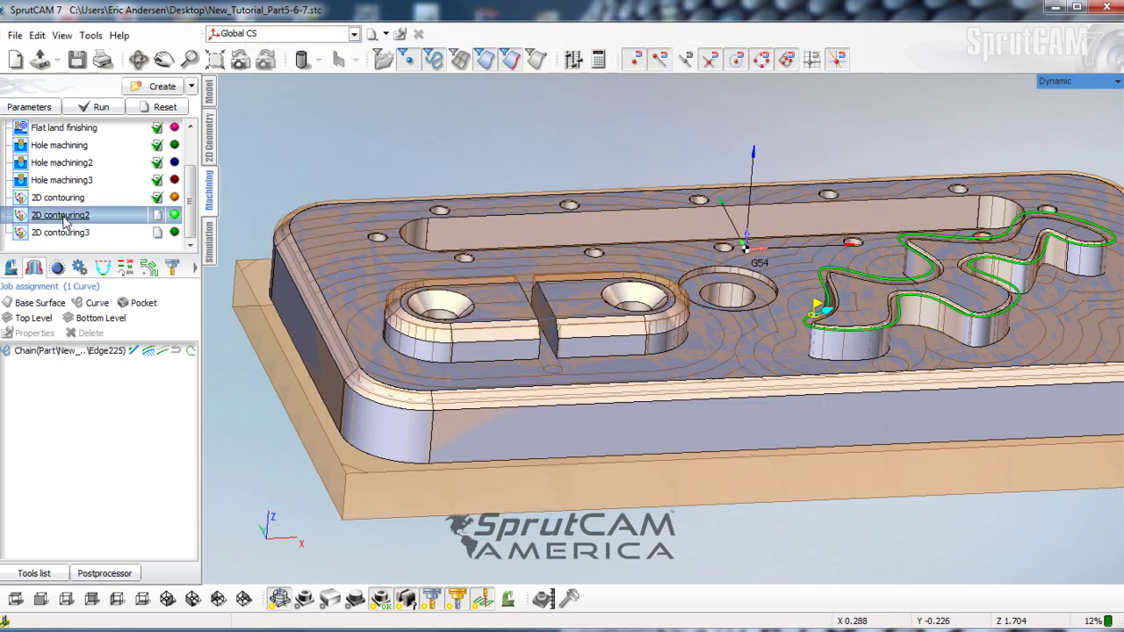
click(143, 112)
click(102, 109)
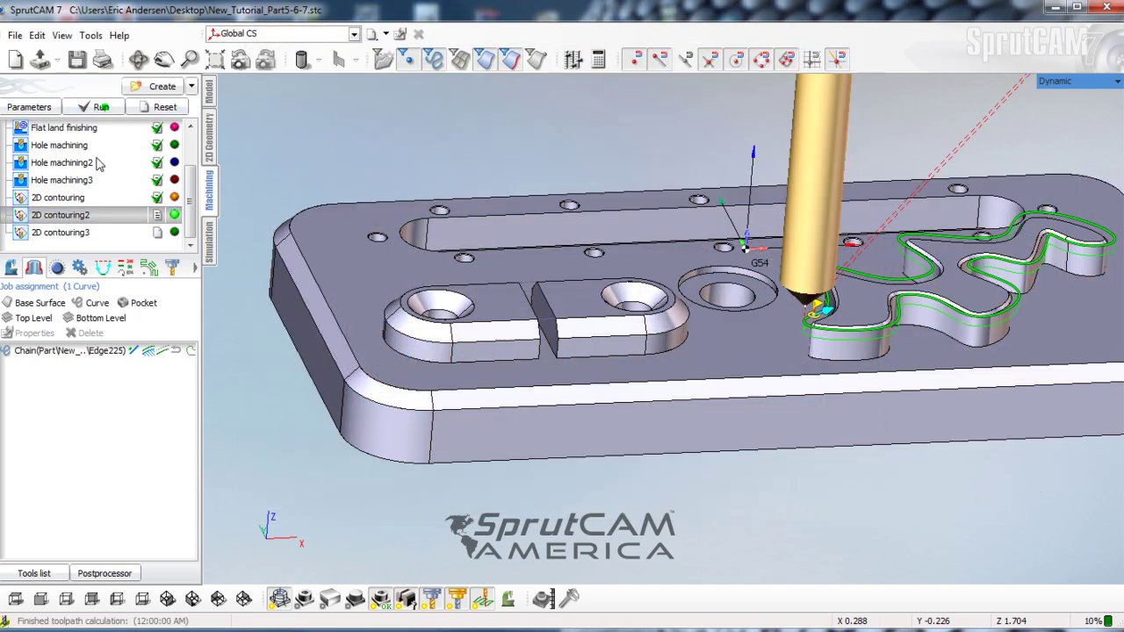
click(77, 234)
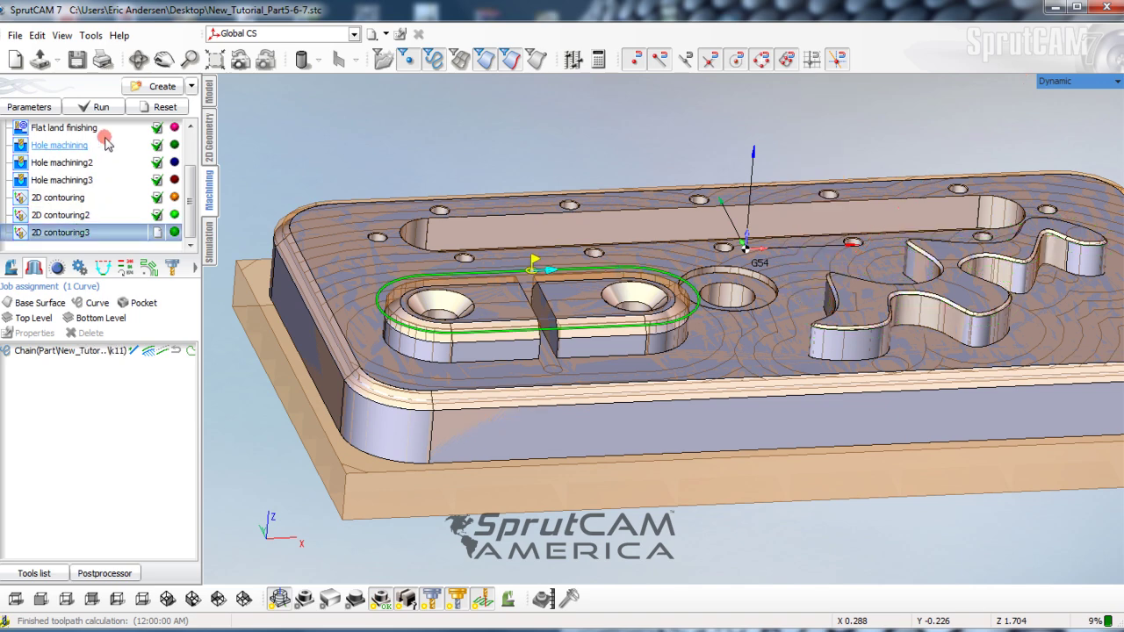
click(101, 106)
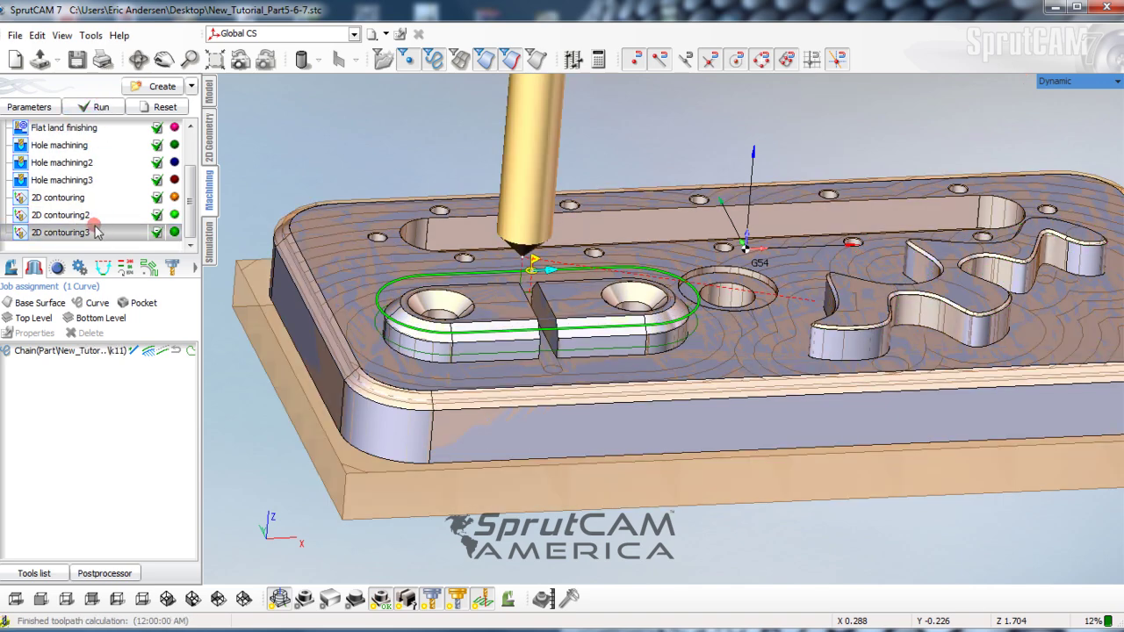
click(85, 216)
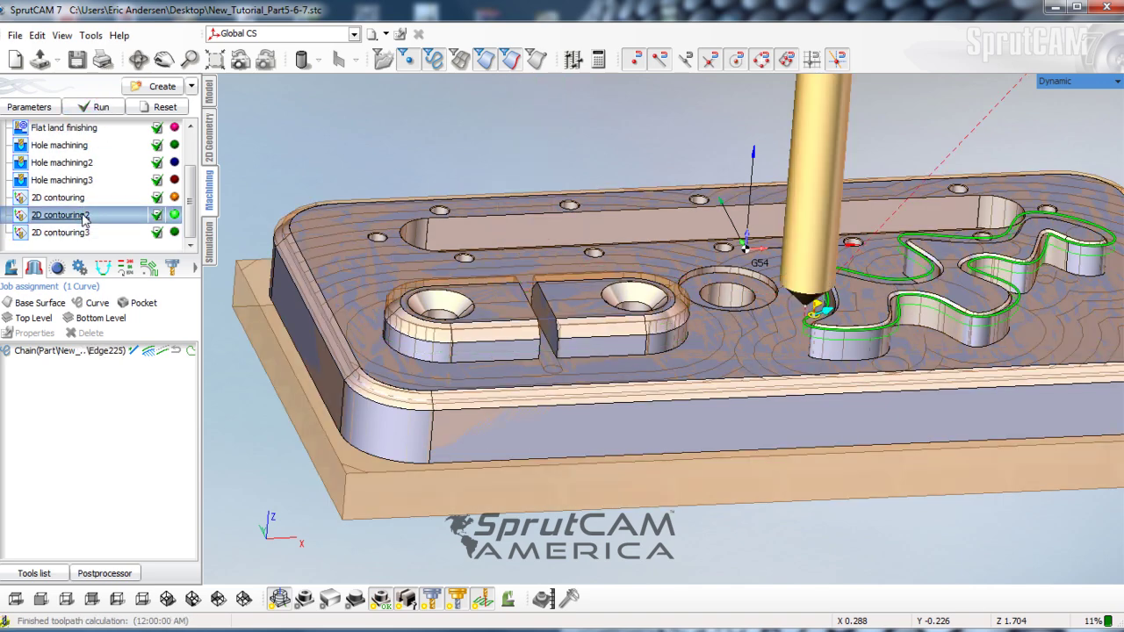
click(210, 242)
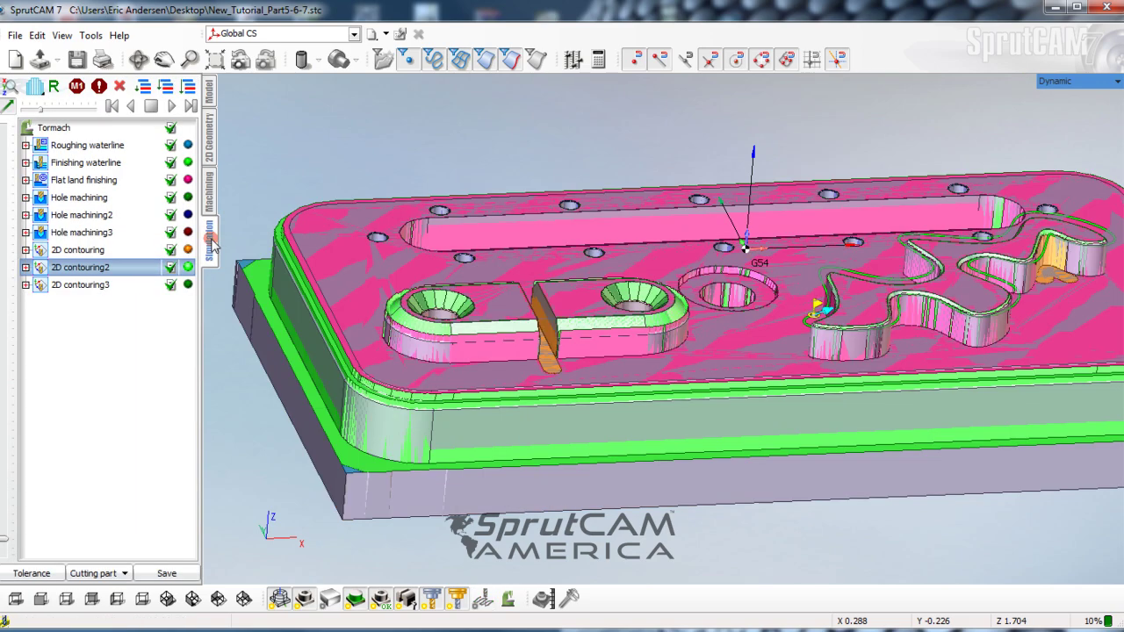
Rewind and play the simulation, zooming and orbiting to inspect the slot and pocket chamfers.
click(166, 87)
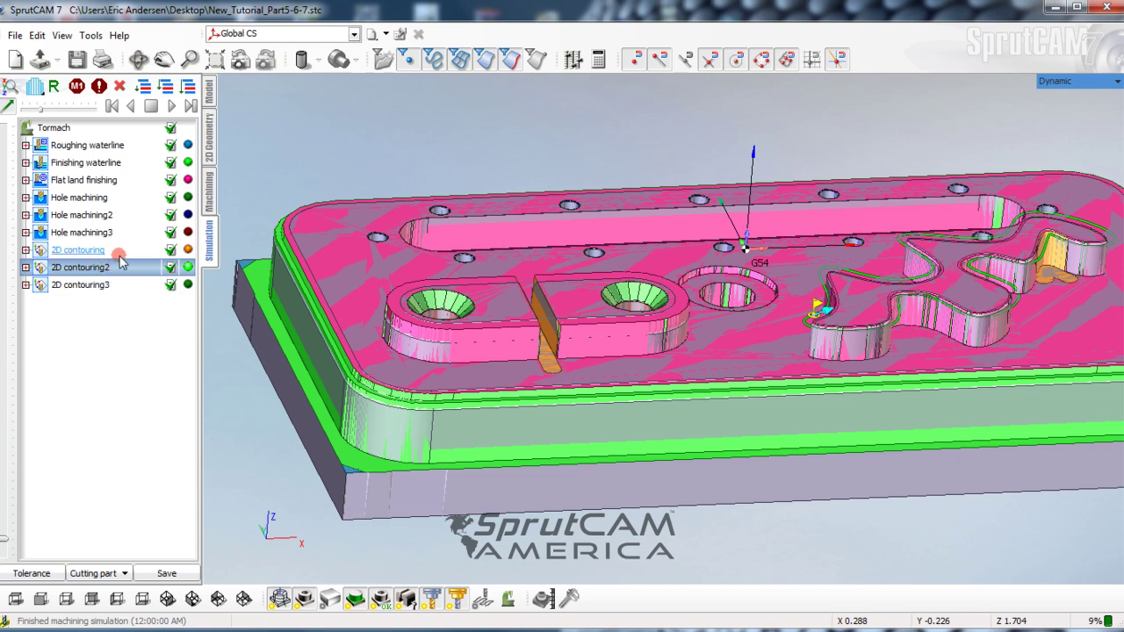
drag(61, 111, 50, 114)
click(168, 105)
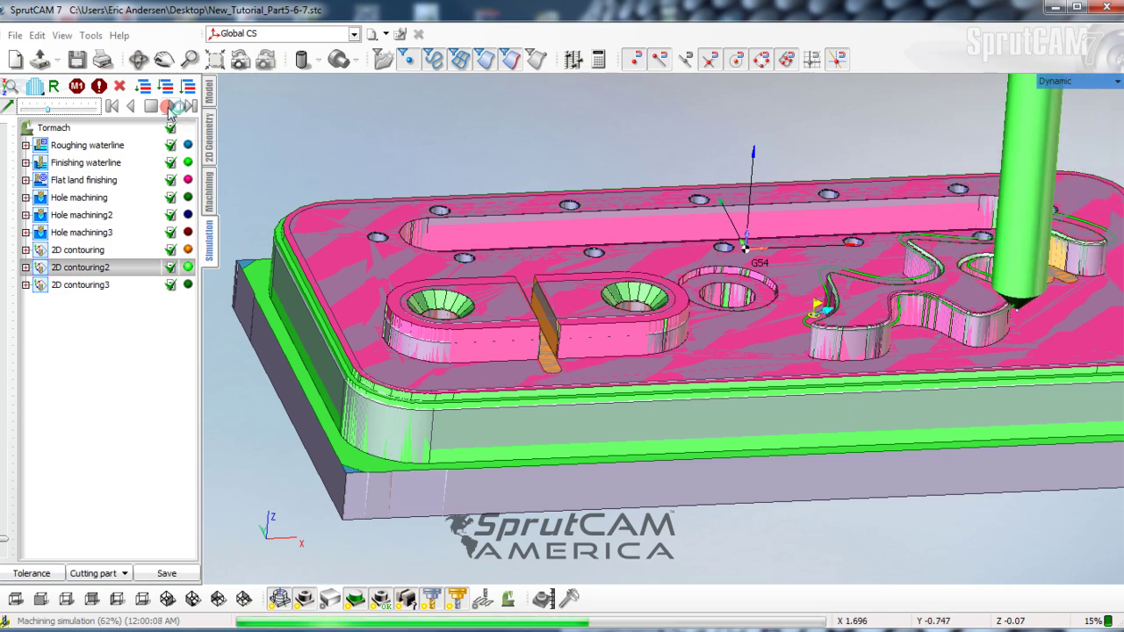
scroll(1004, 404, up, 5)
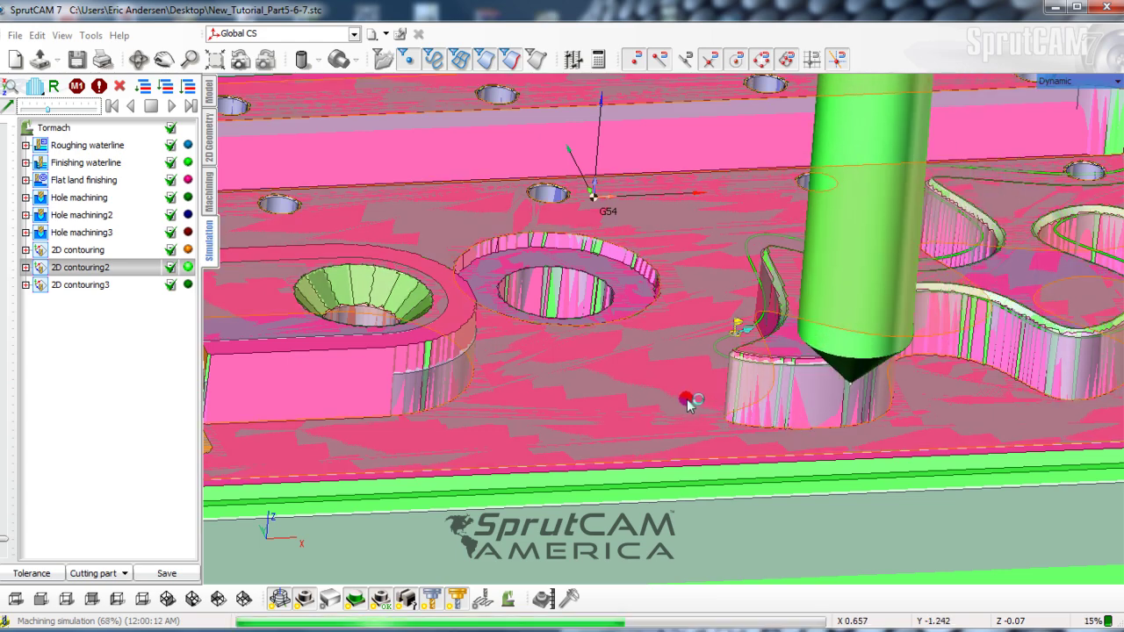
scroll(694, 405, down, 5)
right_drag(690, 403, 789, 404)
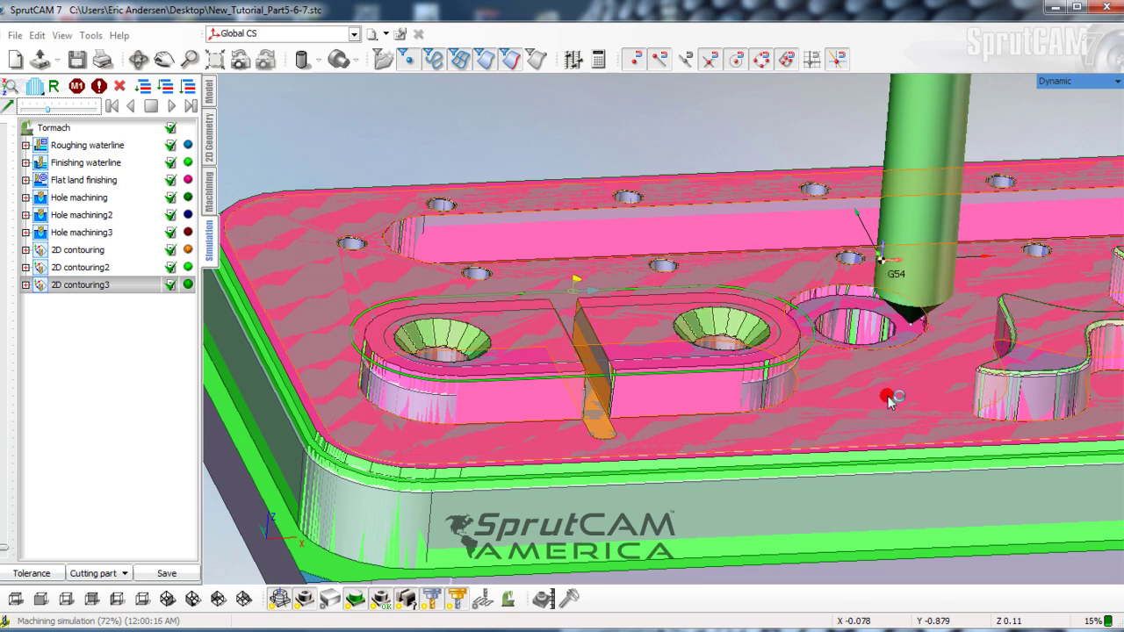
scroll(867, 416, up, 2)
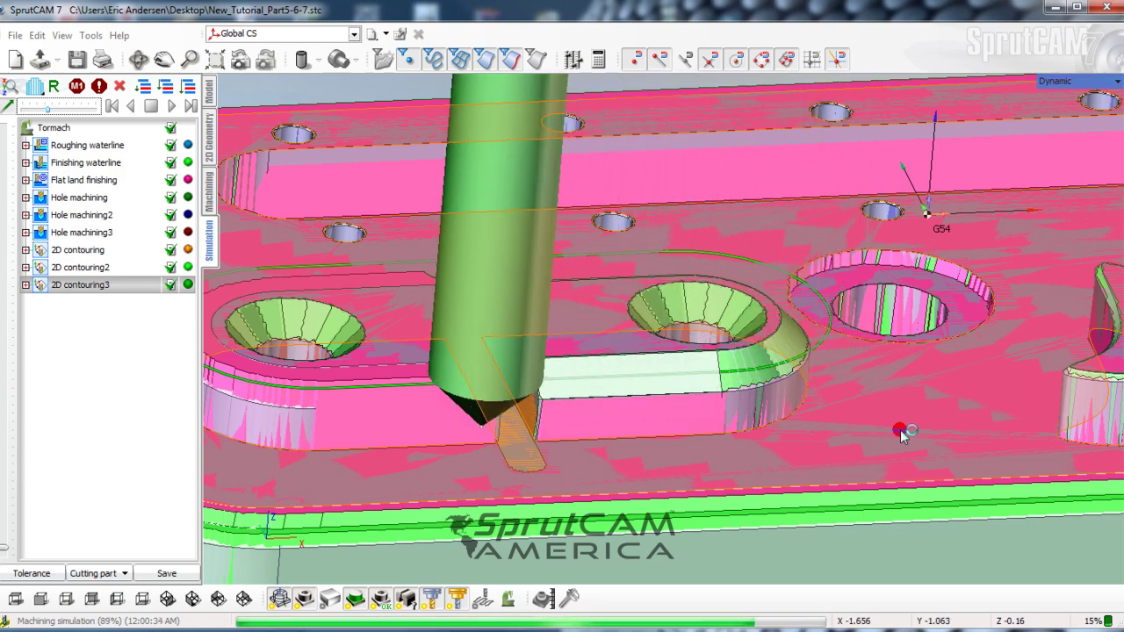
scroll(901, 429, down, 5)
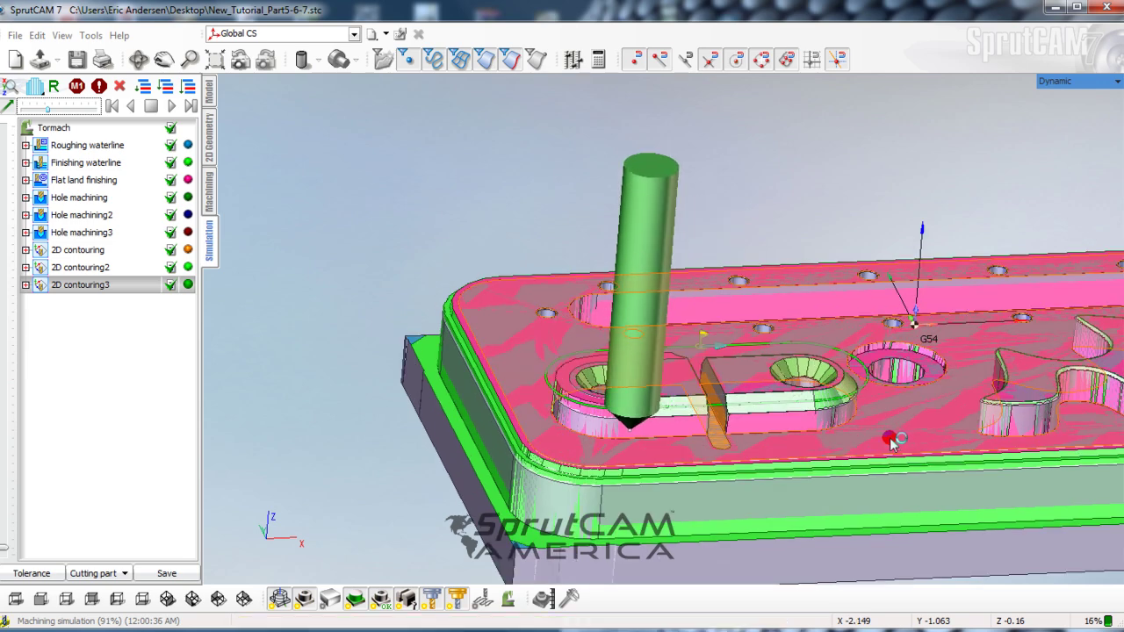
middle_drag(872, 444, 700, 352)
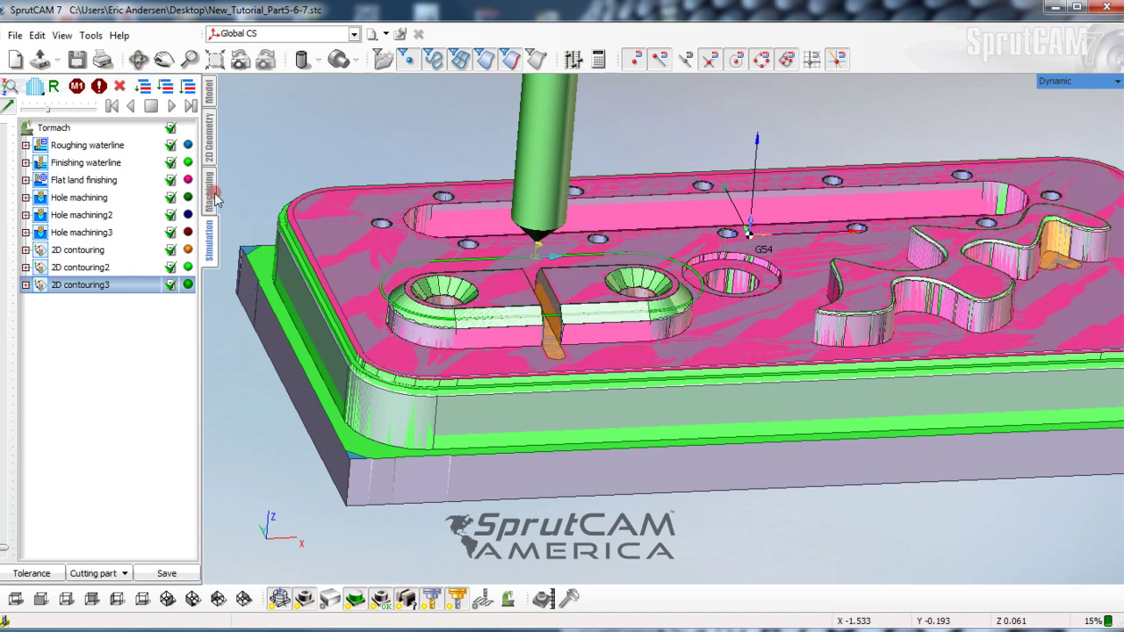
Copy 2D contouring3 and paste it as a new 2D contouring4 operation.
click(210, 195)
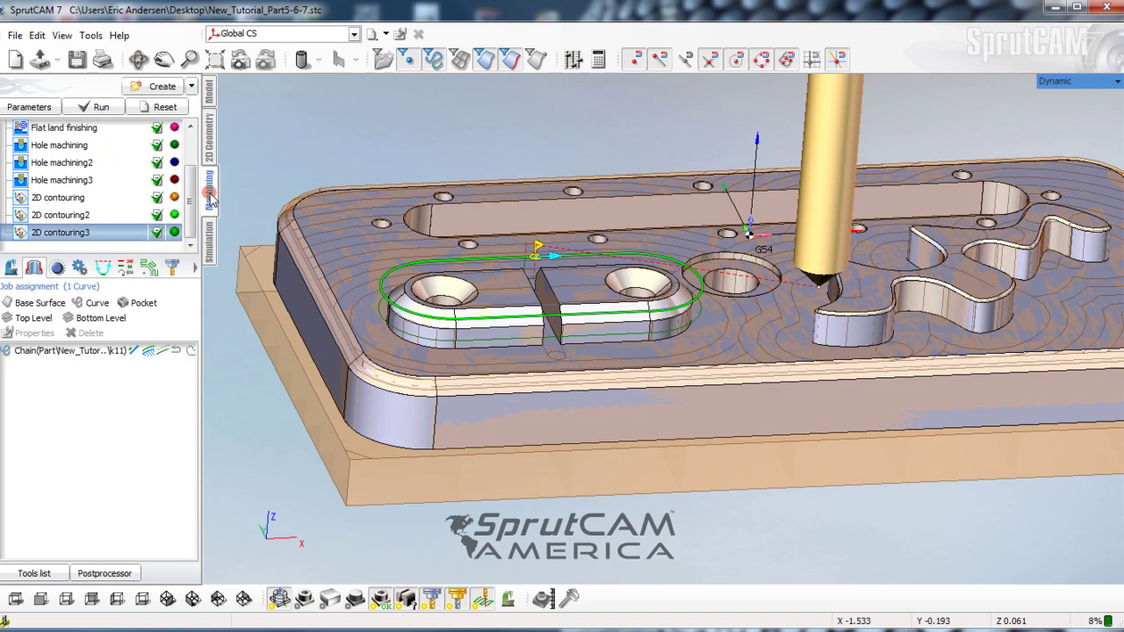
right_click(93, 234)
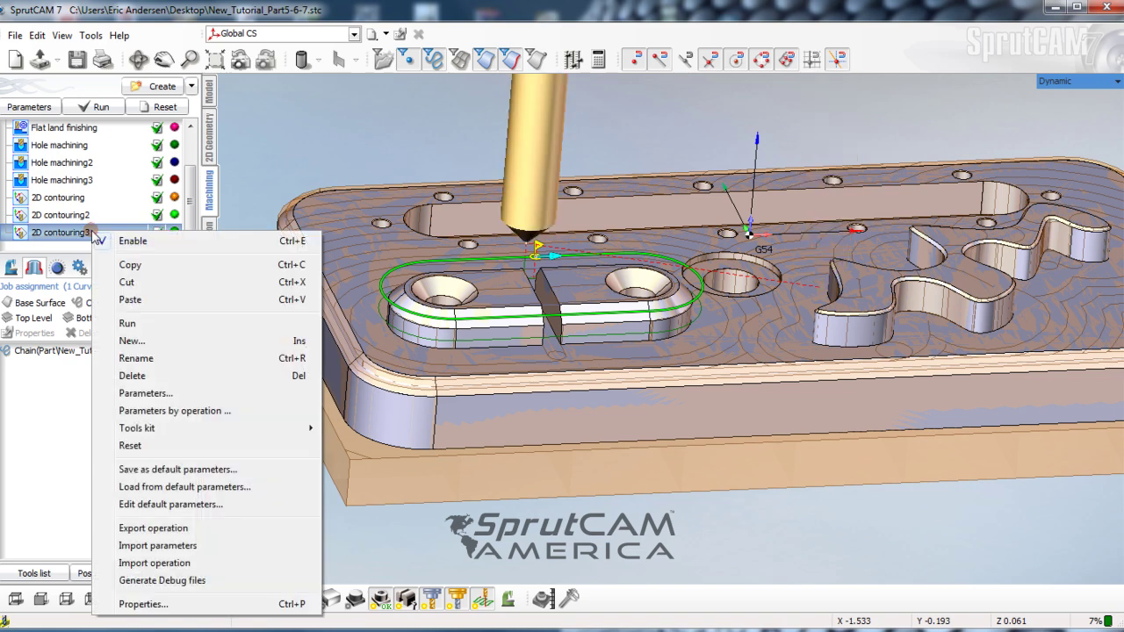
click(100, 260)
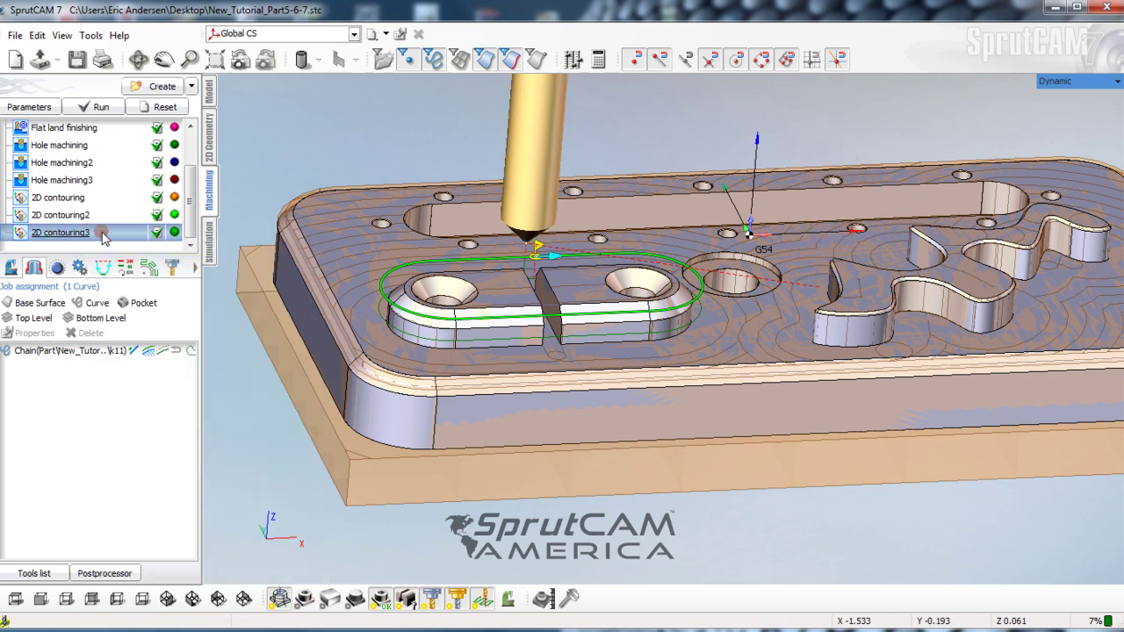
right_click(103, 237)
click(143, 302)
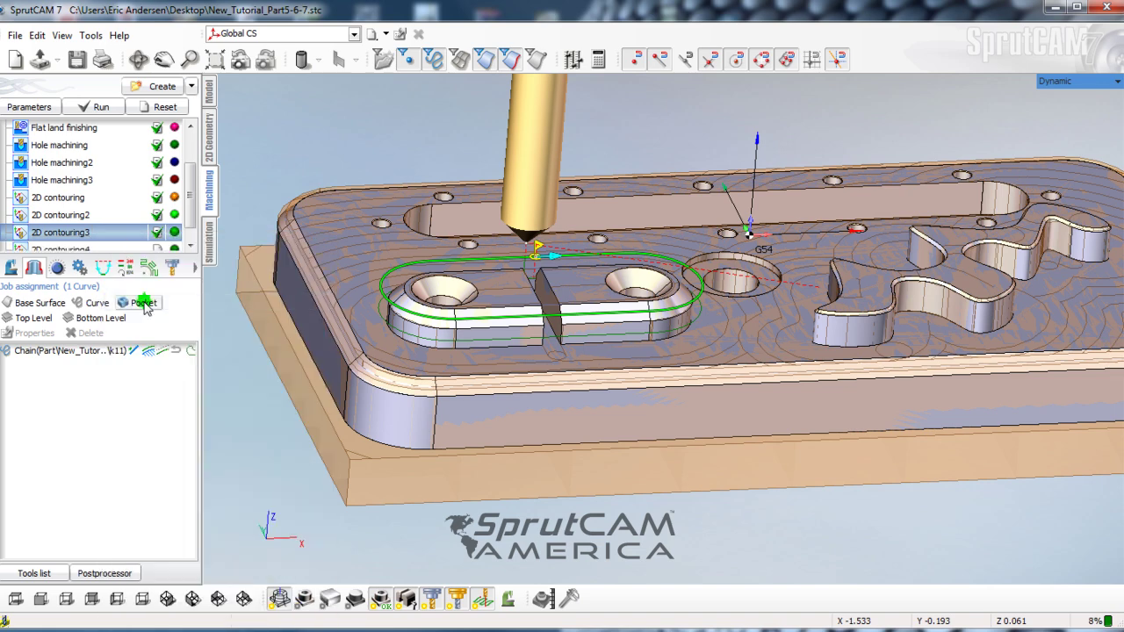
click(189, 246)
click(72, 233)
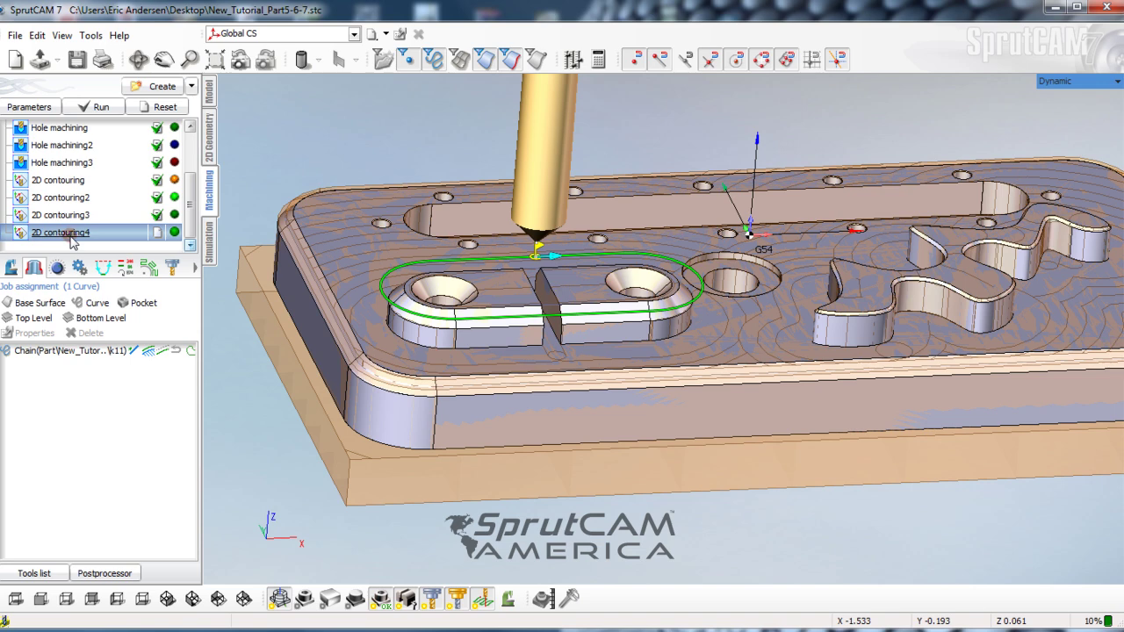
Replace 2D contouring4's copied chain with the part's outer top perimeter edge.
click(96, 303)
right_click(112, 352)
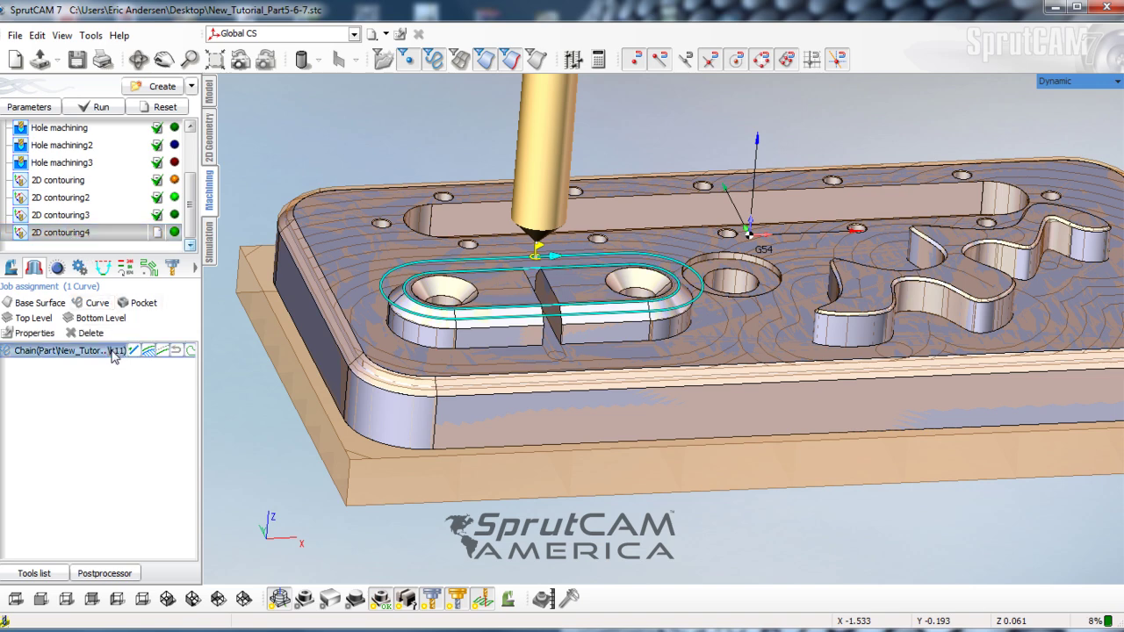
click(146, 421)
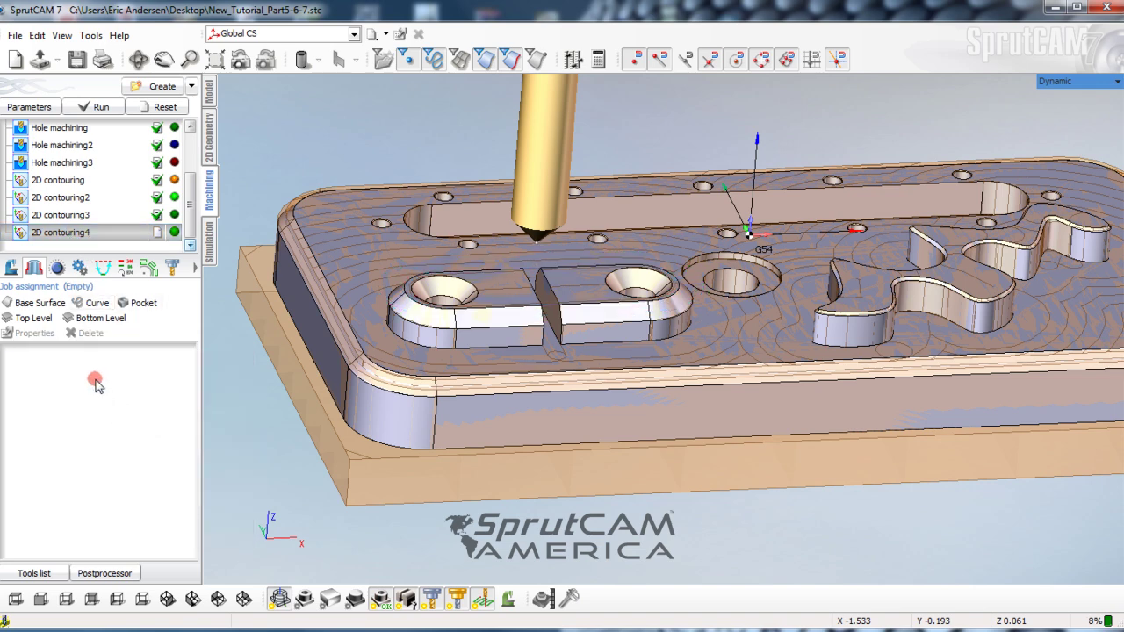
click(384, 373)
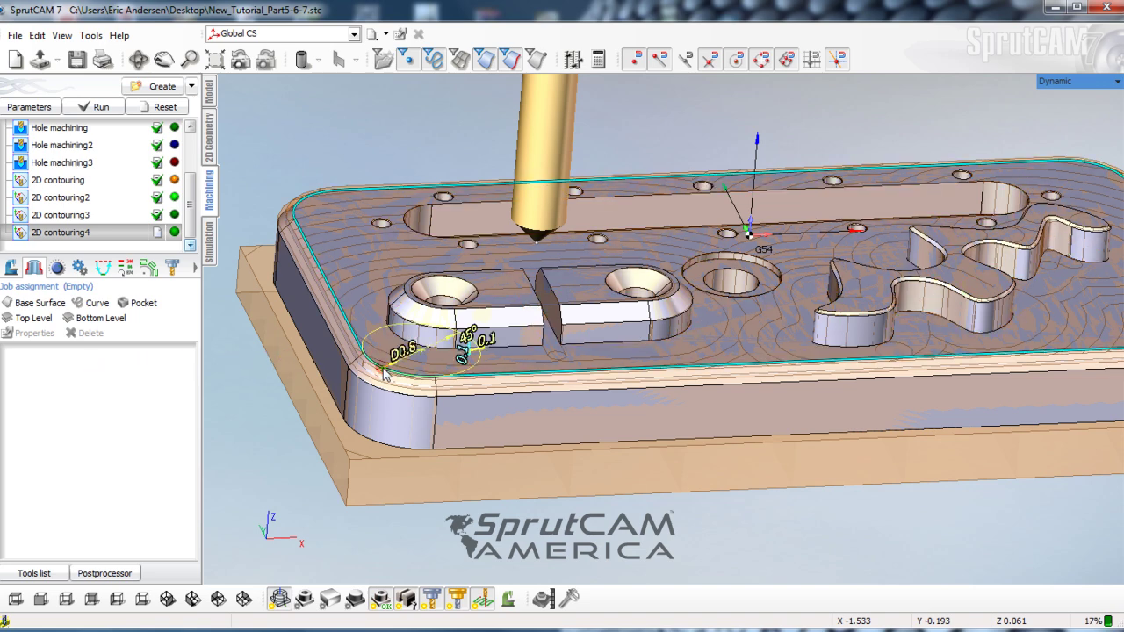
scroll(379, 225, down, 3)
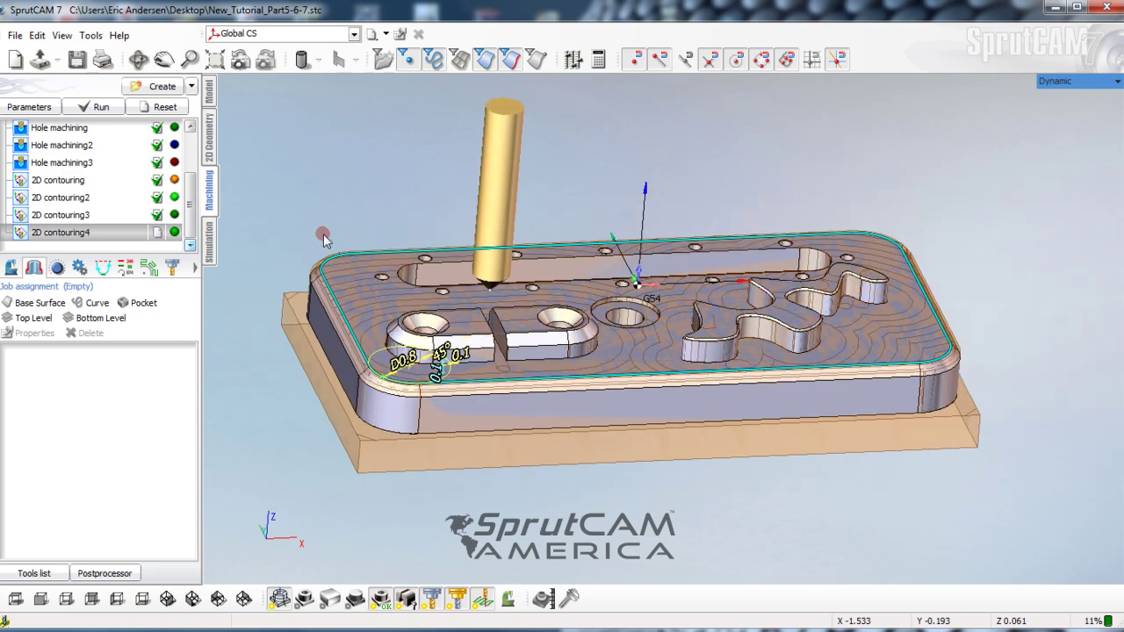
click(731, 211)
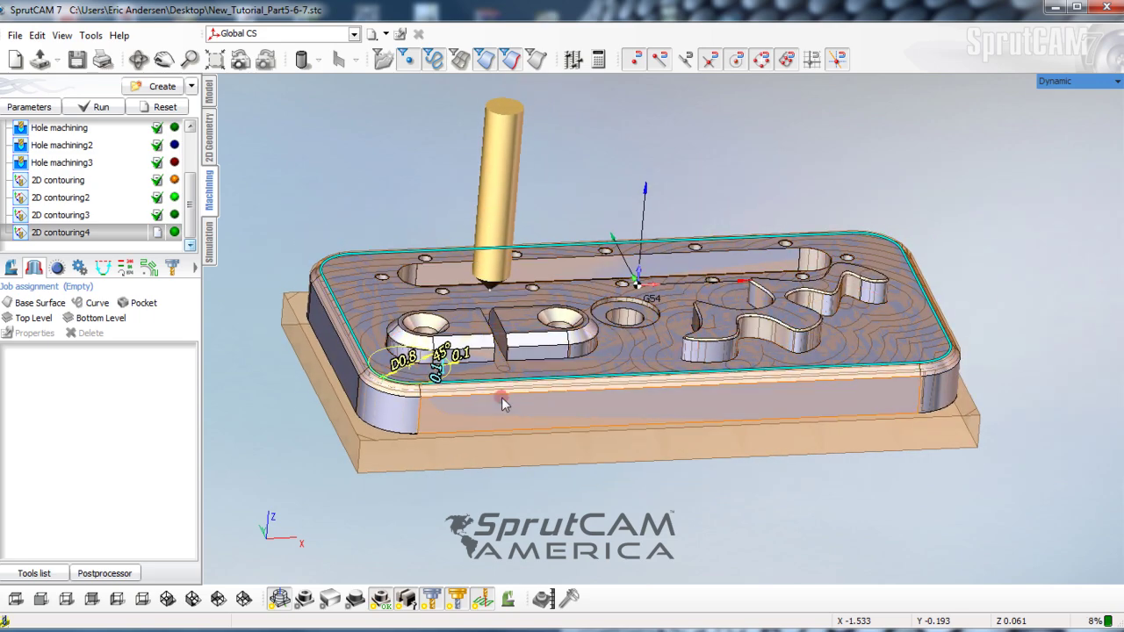
click(95, 305)
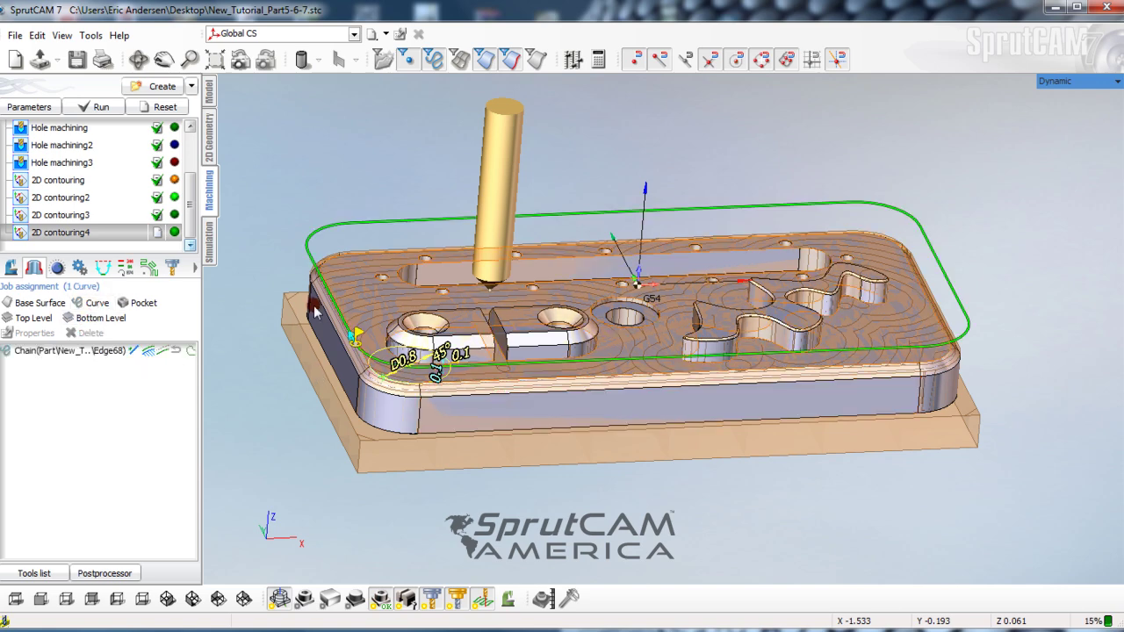
Set 2D contouring4's top level to -.245 and bottom level to -.25, then calculate it.
double_click(75, 233)
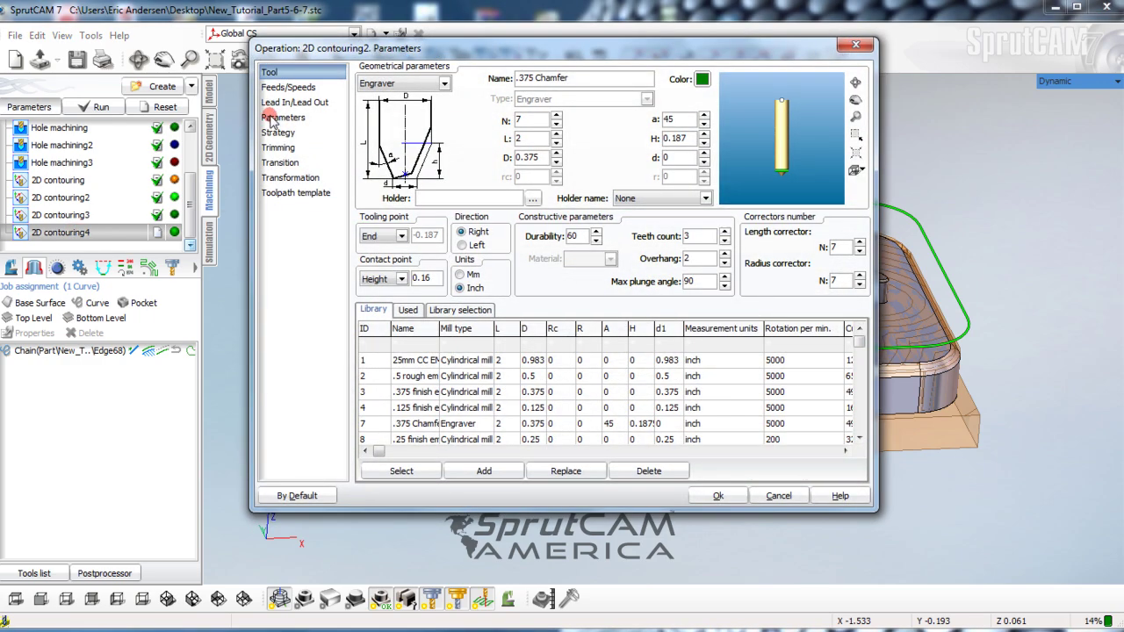
click(294, 123)
click(368, 147)
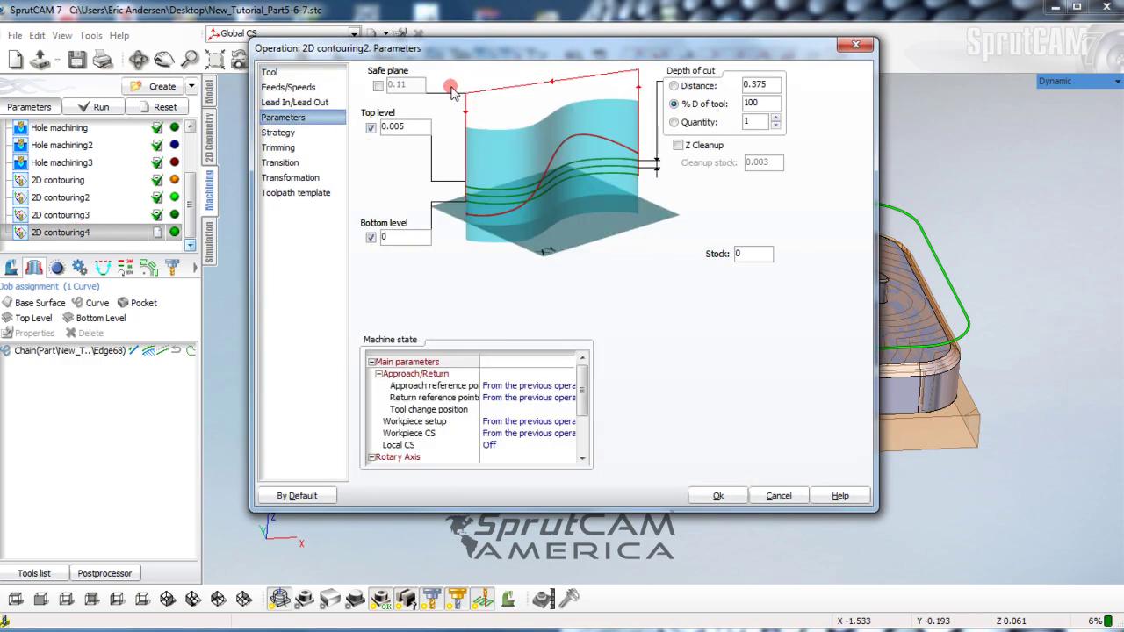
drag(474, 53, 738, 81)
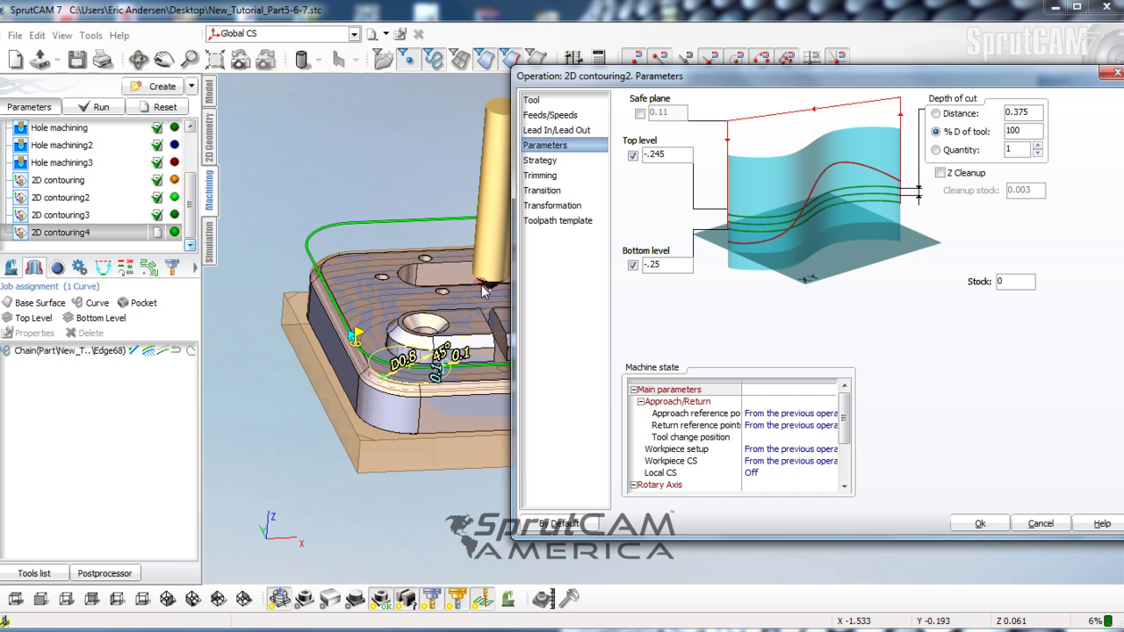
click(982, 523)
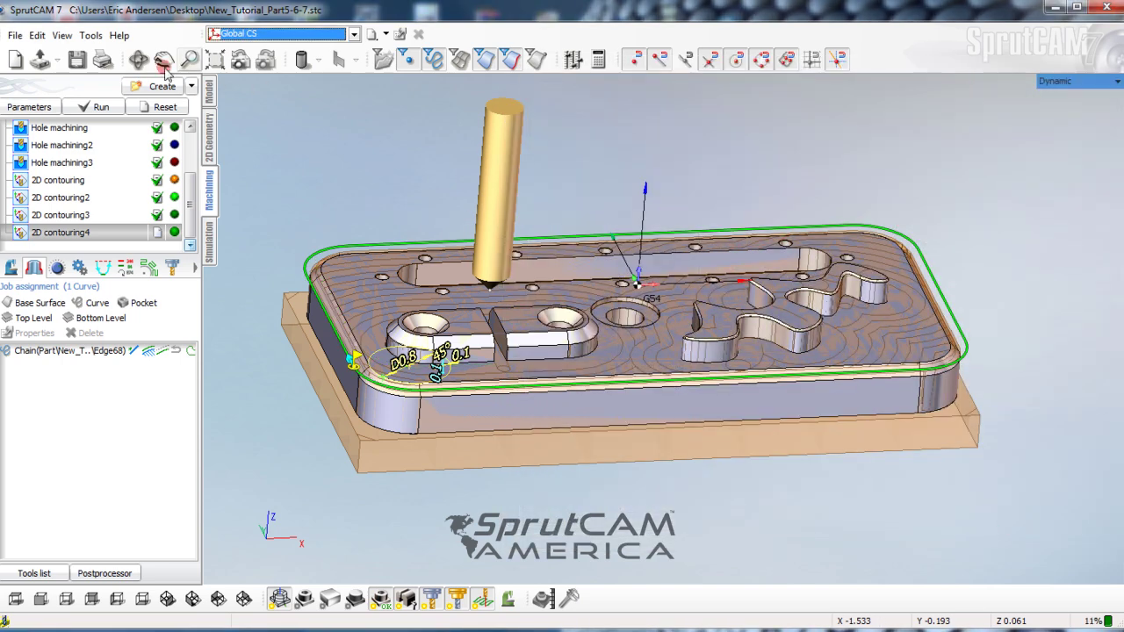
click(96, 106)
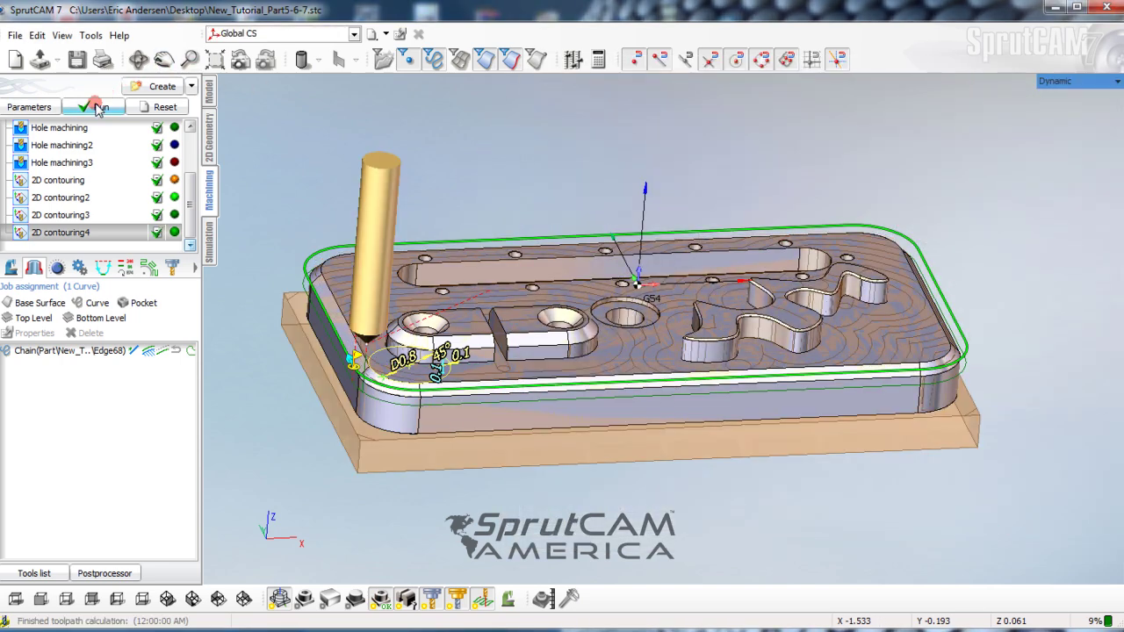
In the machining simulation, change 2D contouring4's toolpath colour to blue.
click(209, 239)
scroll(614, 308, up, 3)
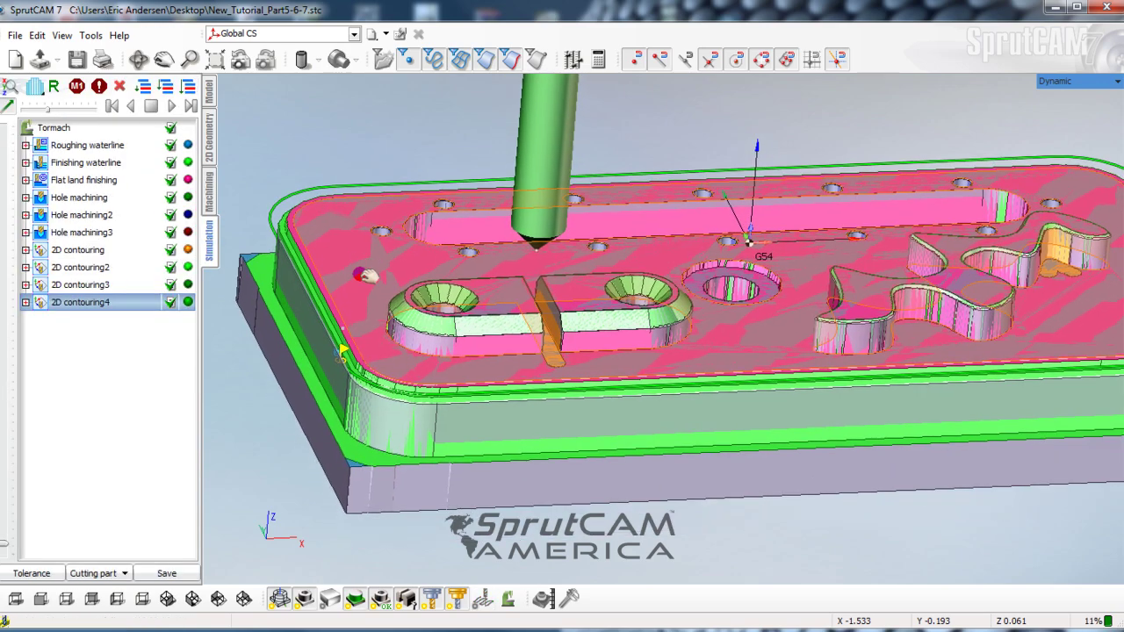
scroll(360, 277, up, 1)
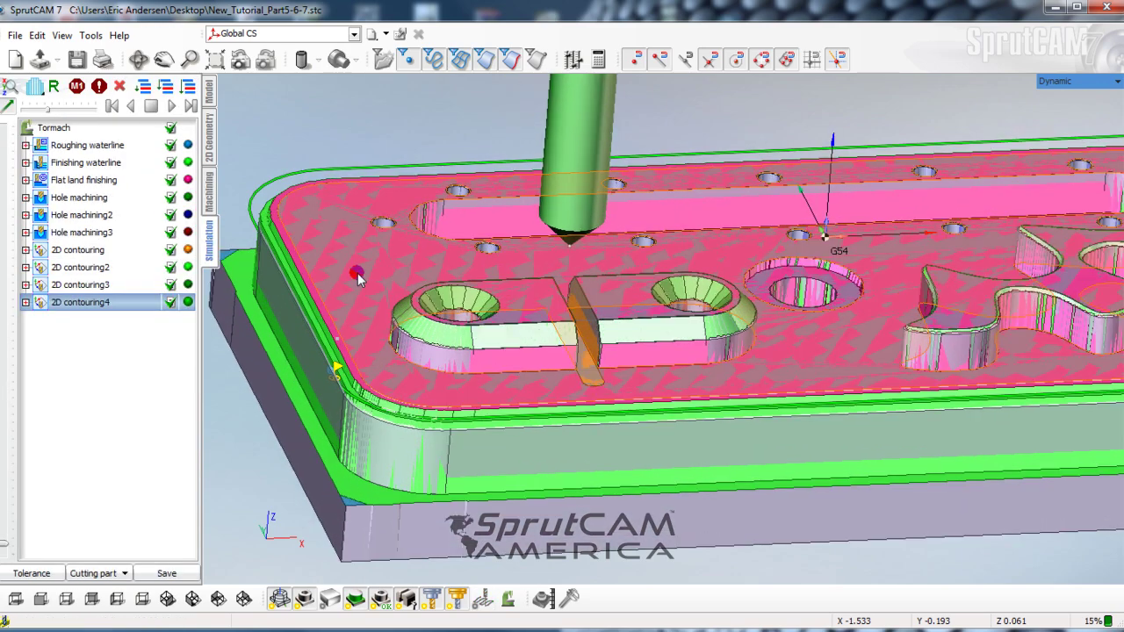
click(187, 302)
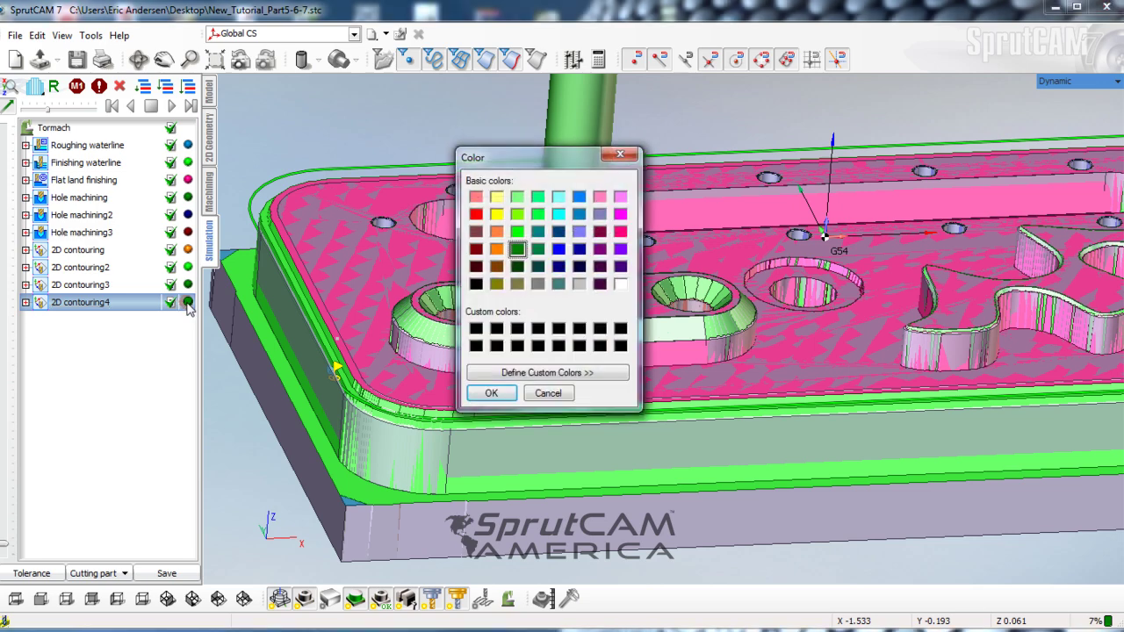
click(559, 251)
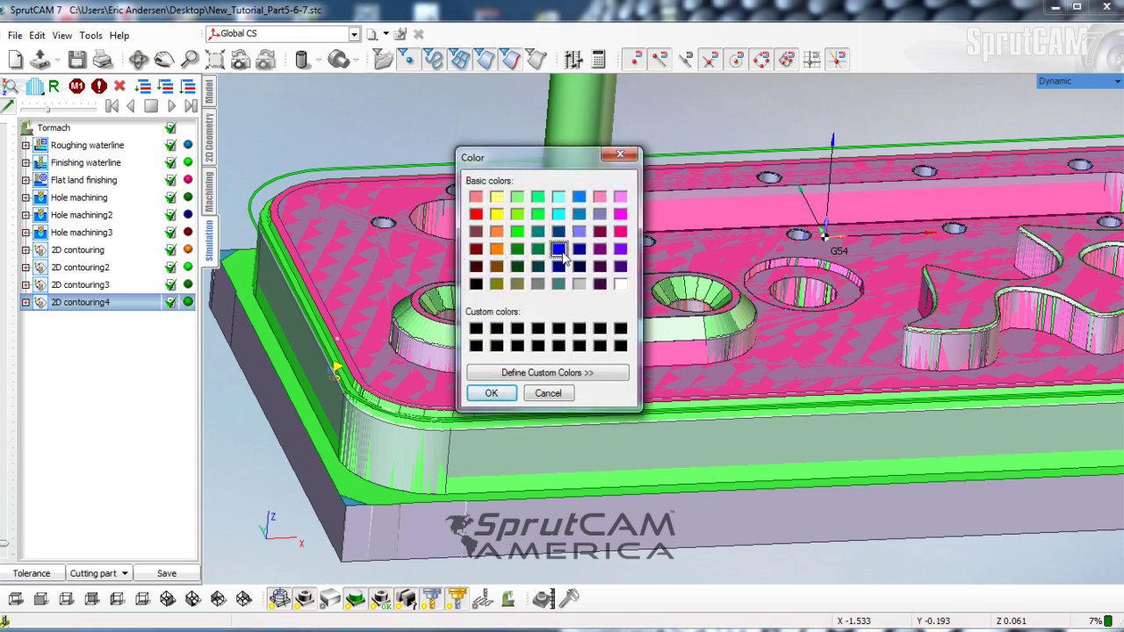
click(485, 393)
click(163, 91)
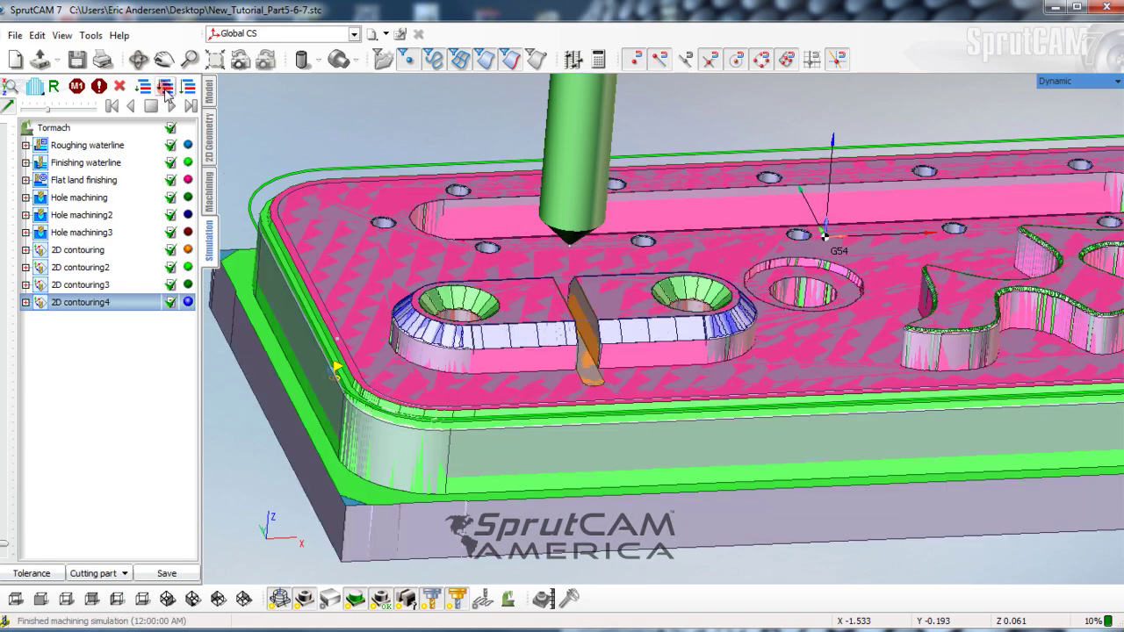
Replay the simulation at higher speed and orbit the part to inspect the outer perimeter chamfer.
click(173, 106)
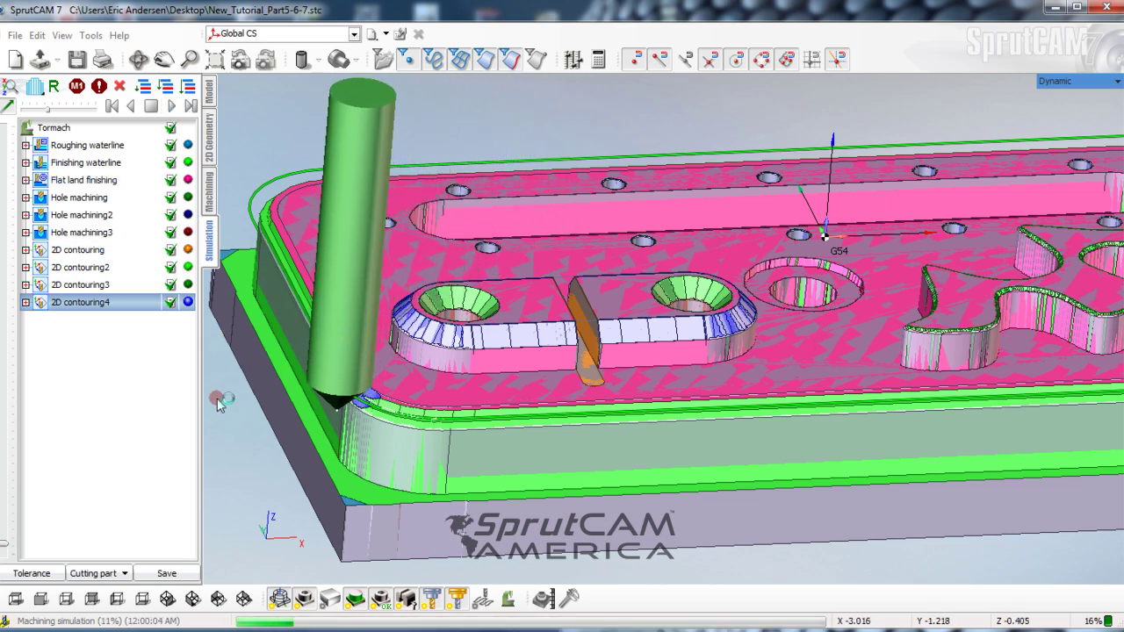
scroll(412, 470, down, 5)
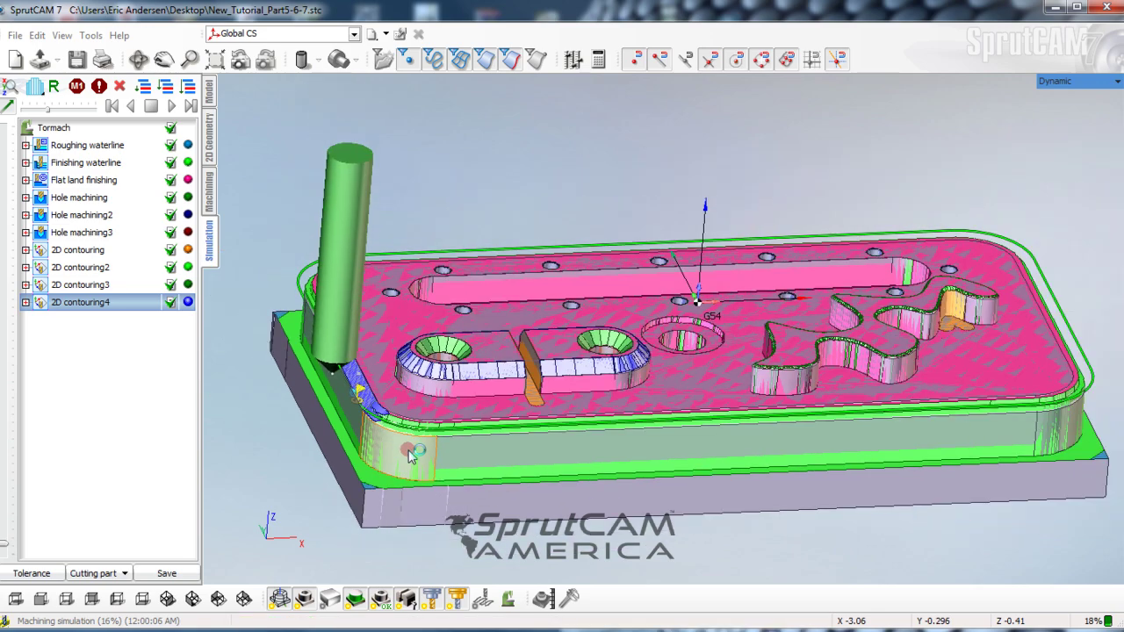
drag(56, 107, 65, 109)
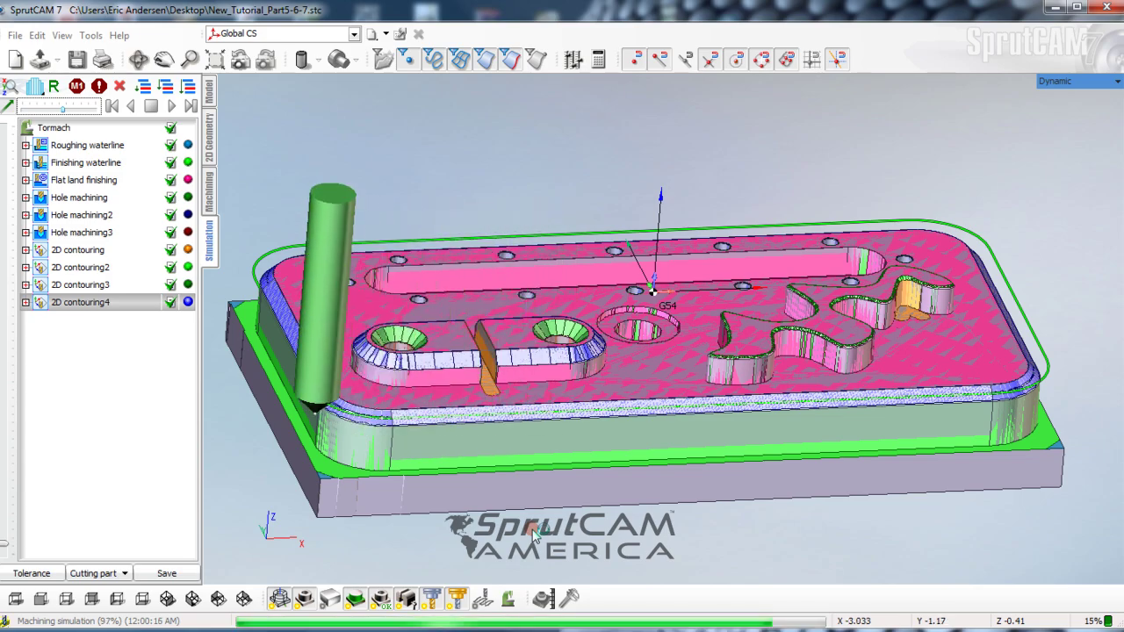
right_drag(567, 479, 665, 349)
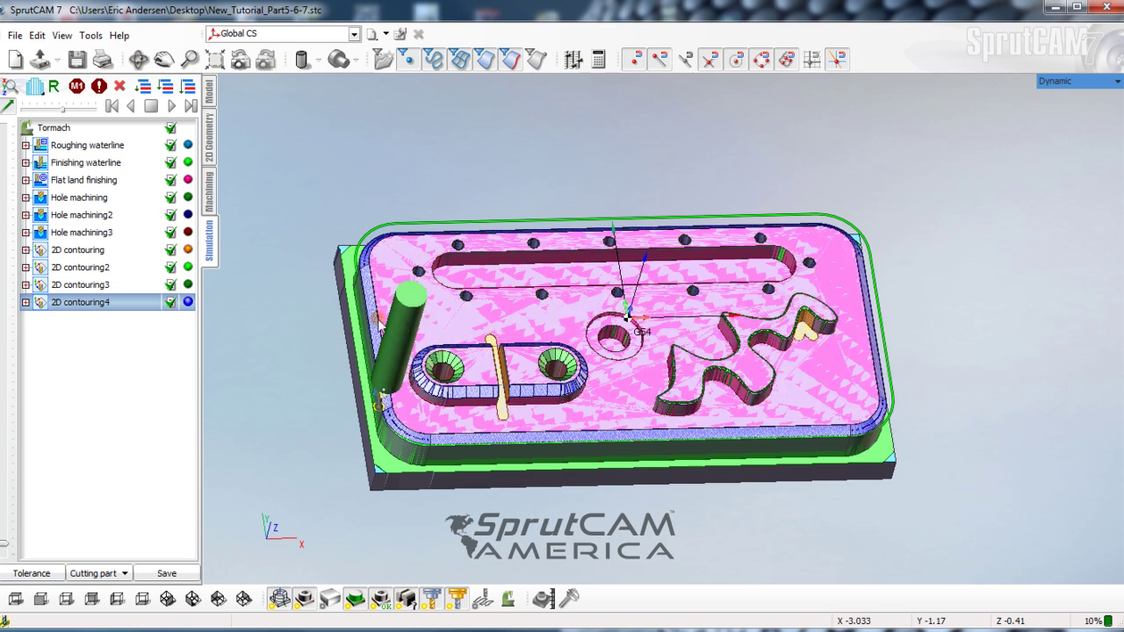
drag(663, 347, 334, 60)
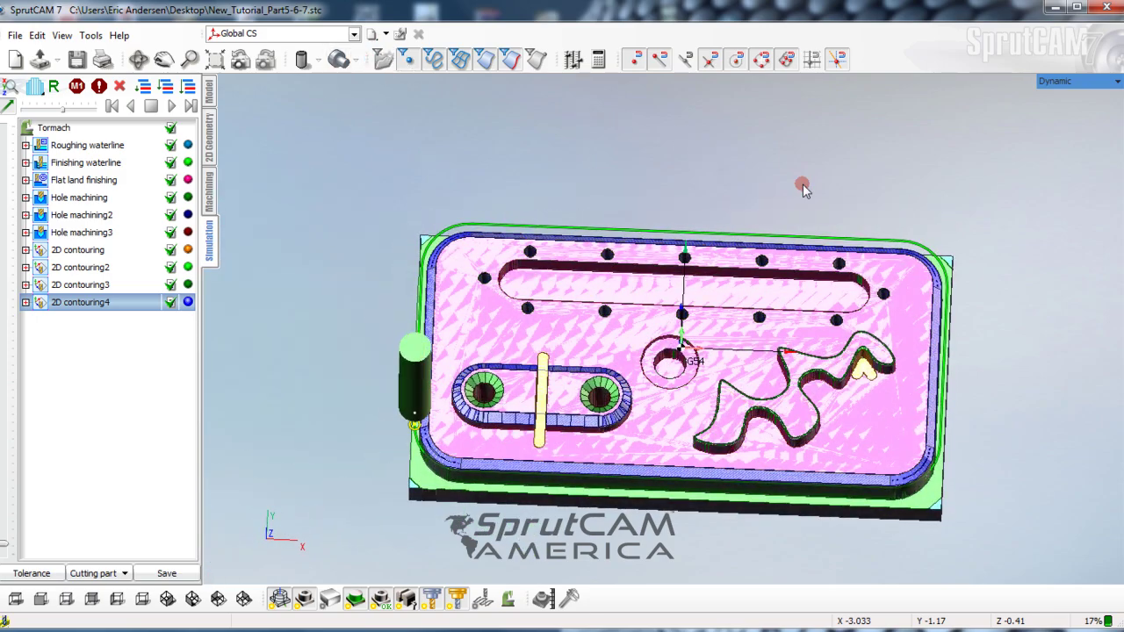